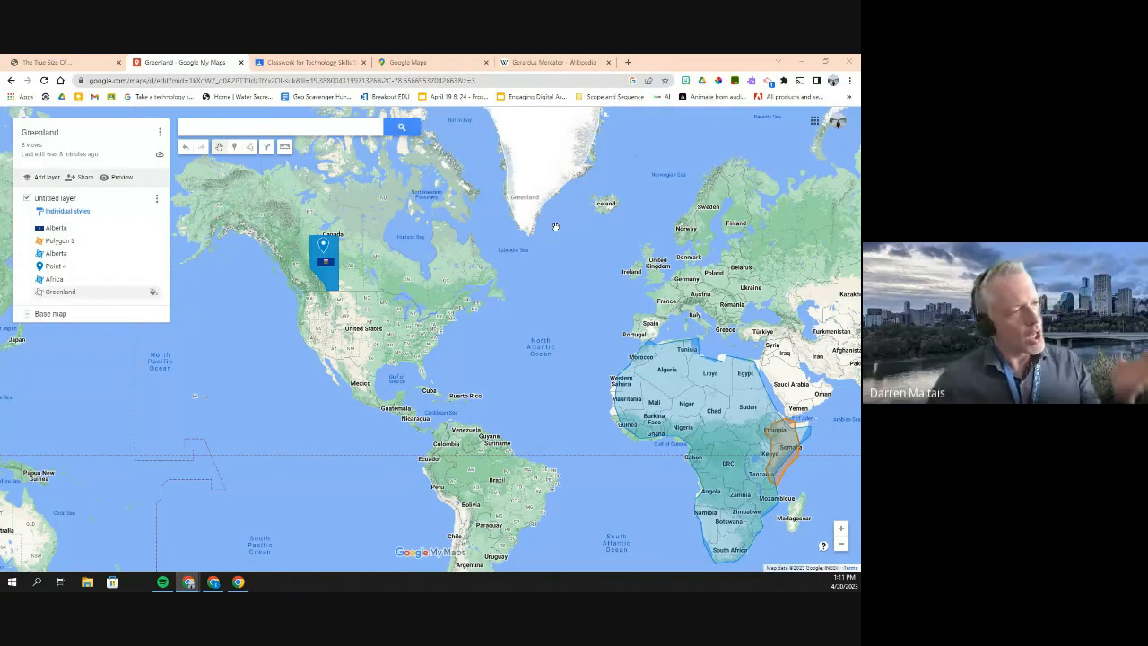
Step: Move the Greenland shape over central Africa and West Africa for size comparison, and return it to Greenland's location
left_click_drag(589, 257, 512, 328)
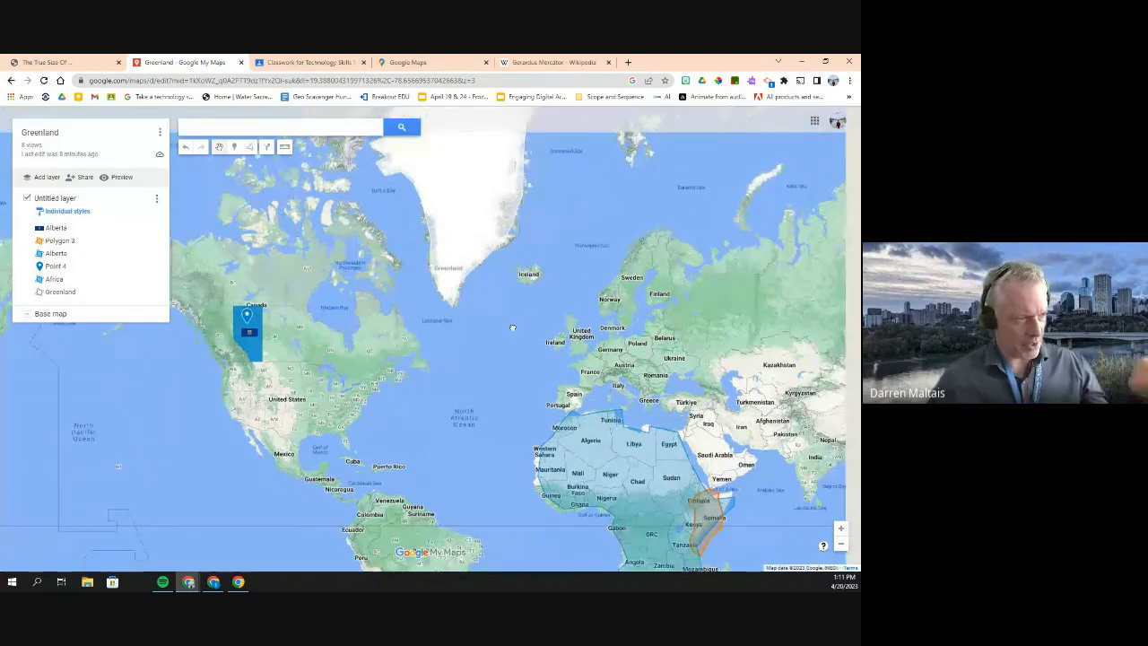
scroll(512, 328, "down", 2)
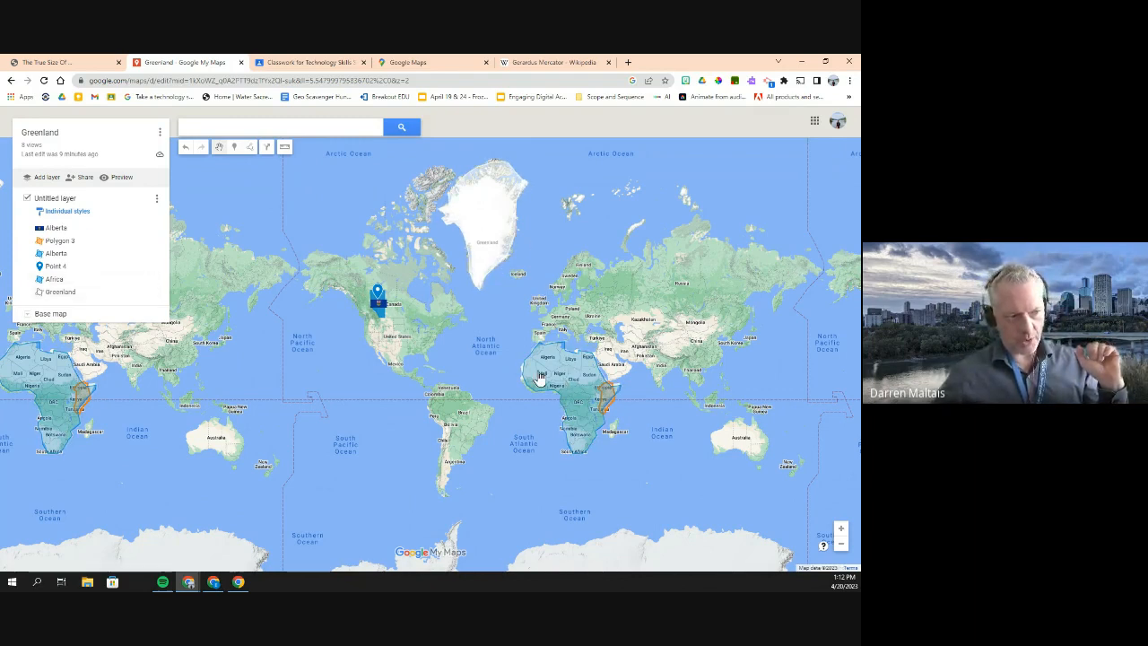
left_click(503, 253)
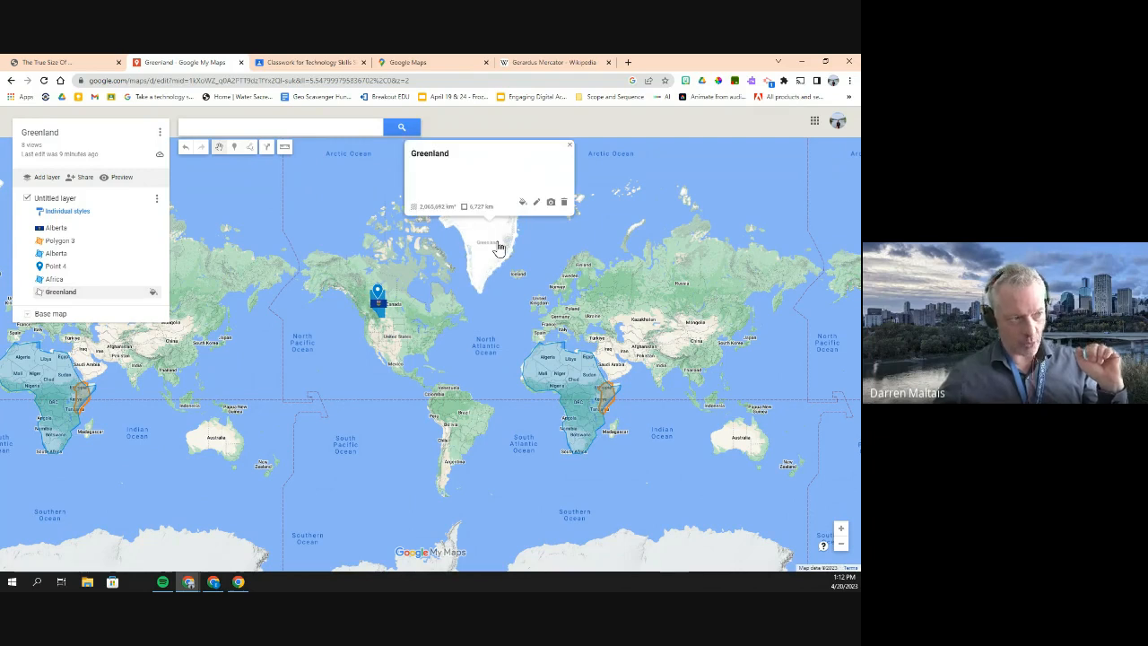
key("Escape")
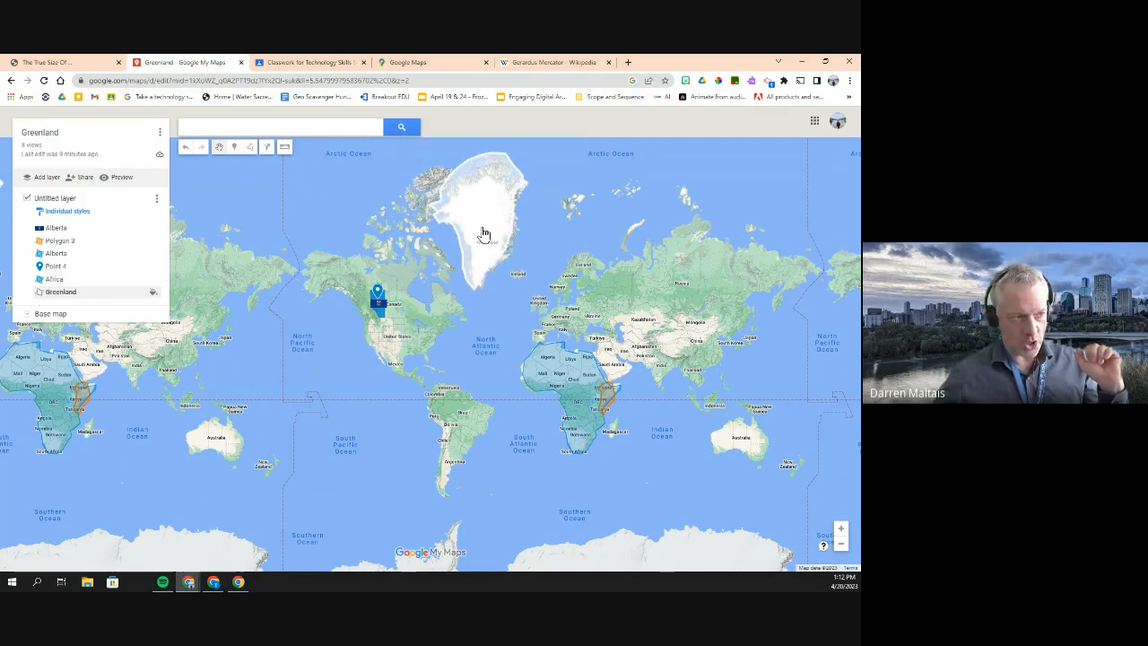
left_click_drag(482, 234, 584, 400)
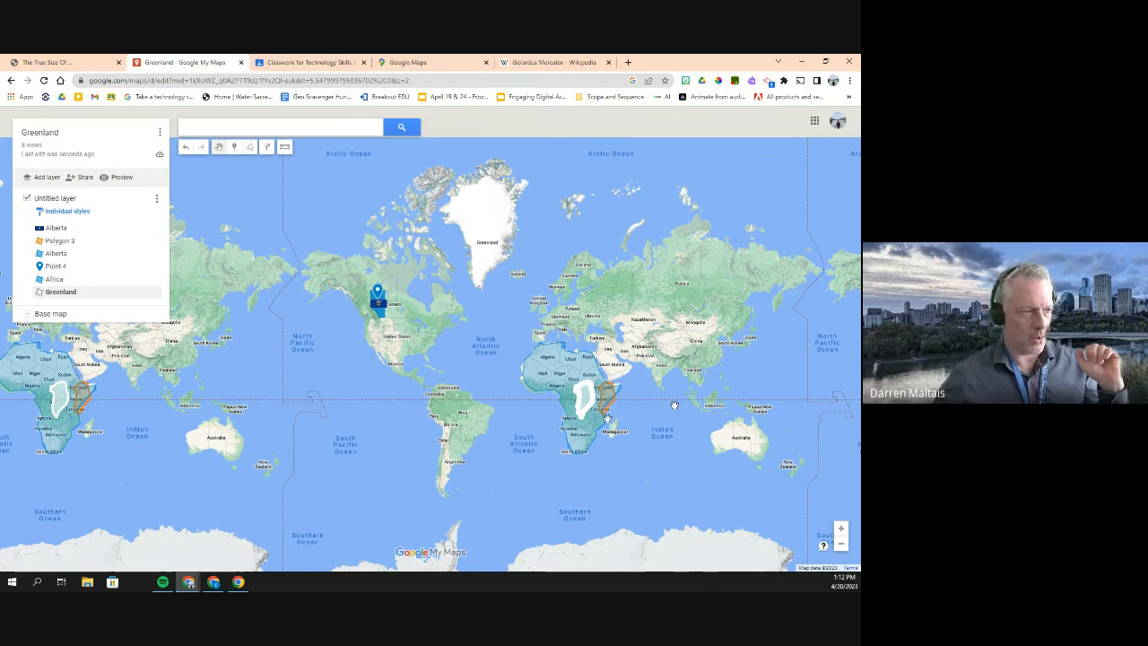
left_click_drag(584, 406, 545, 406)
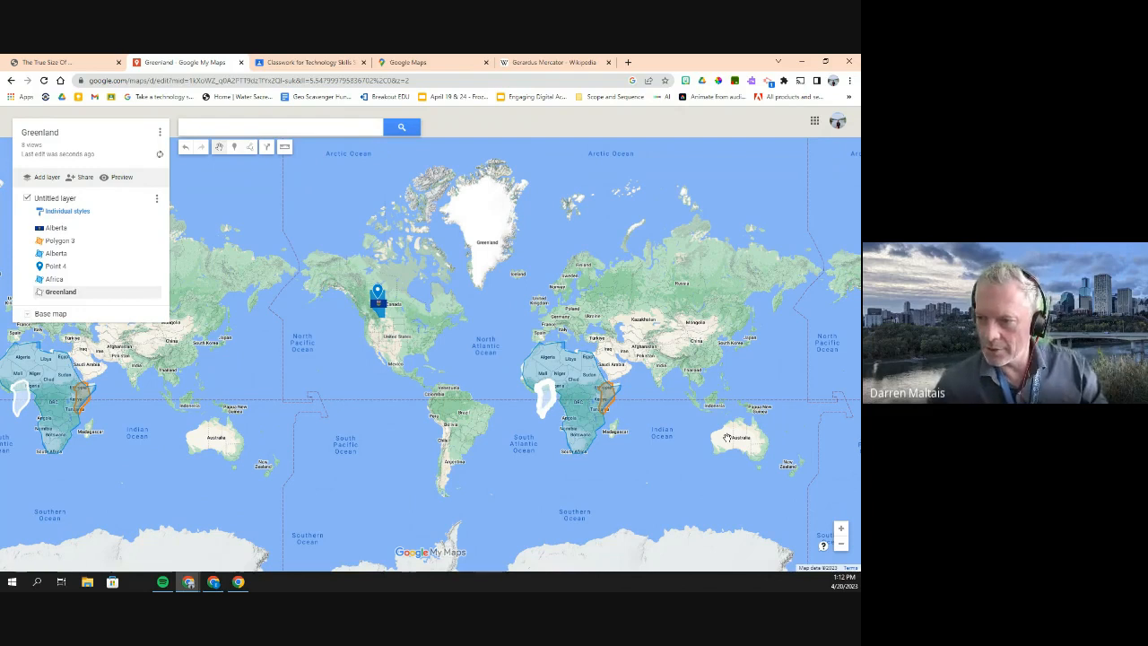
left_click_drag(545, 406, 487, 256)
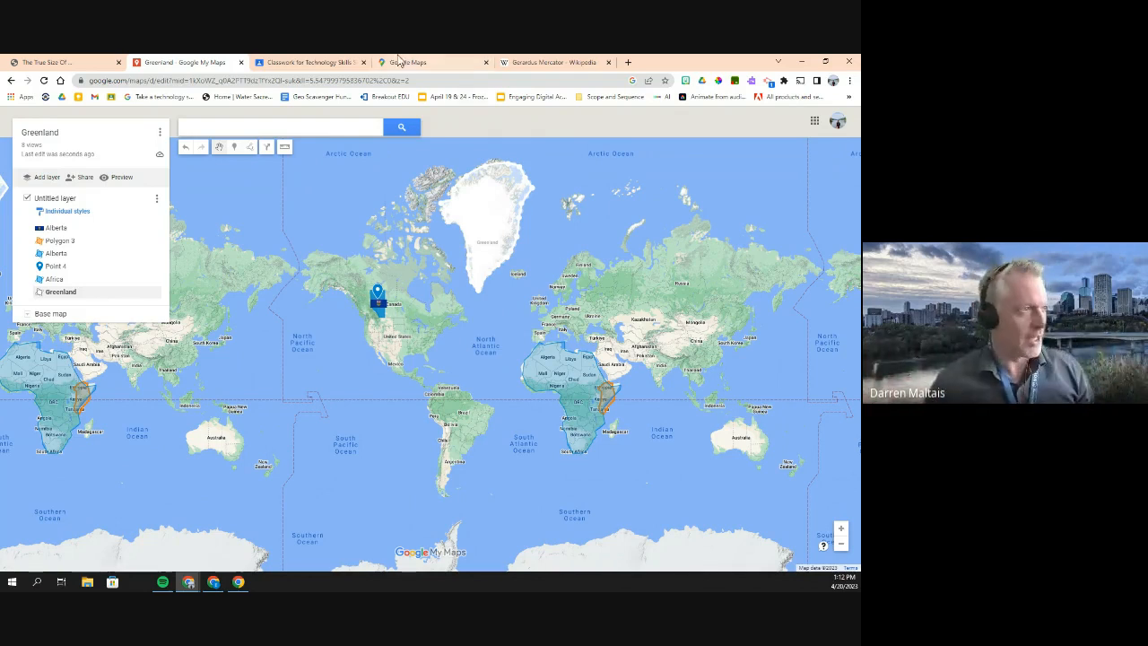
Step: Consult the Wikipedia article on Gerardus Mercator, and return to the Greenland map and select the Africa shape
left_click(570, 61)
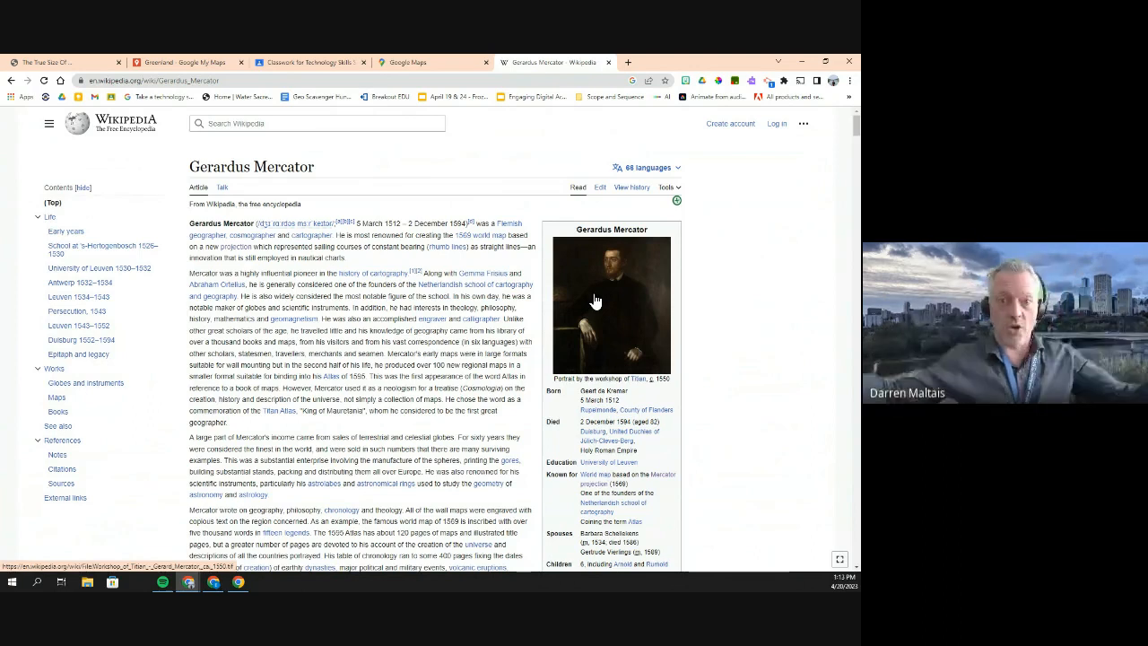
left_click(182, 62)
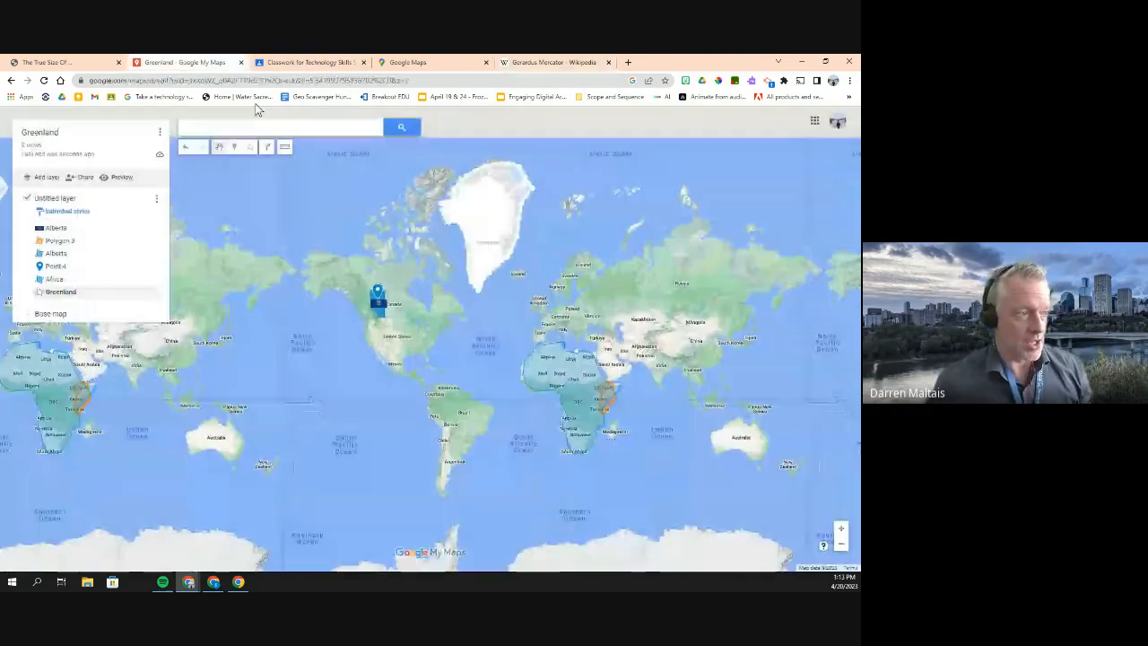
left_click(583, 406)
mouse_move(583, 406)
left_mouse_down()
mouse_move(551, 345)
mouse_move(556, 381)
mouse_move(541, 308)
mouse_move(535, 361)
mouse_move(551, 394)
mouse_move(588, 417)
left_mouse_up()
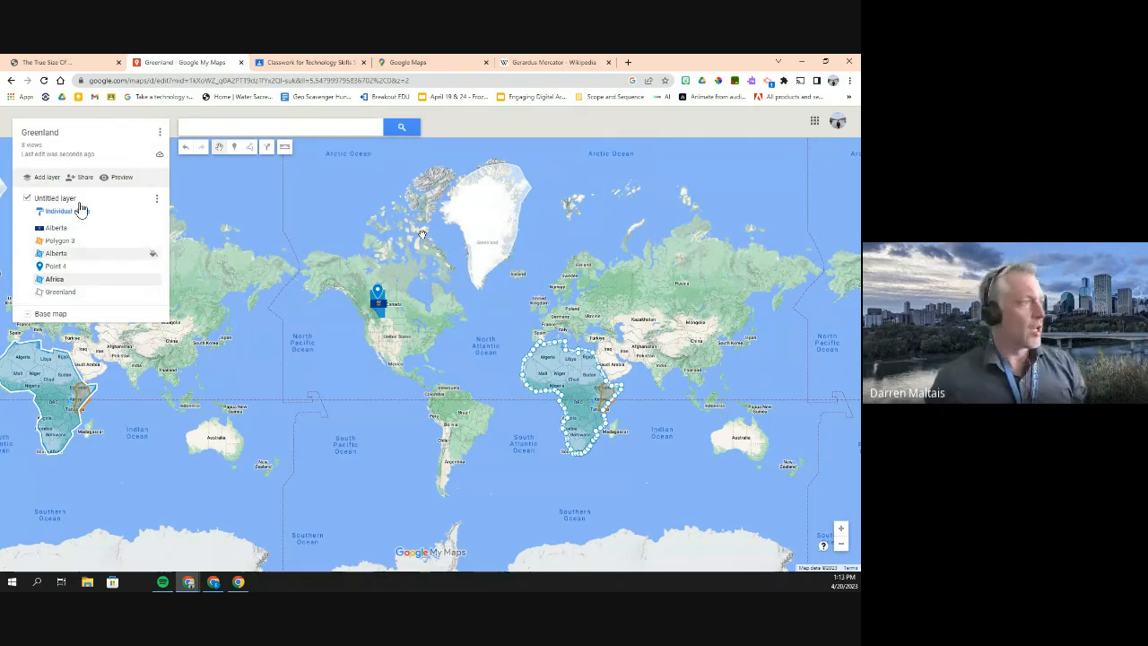
Step: Switch to The True Size Of website and add Canada's outline to the comparison map
left_click(50, 62)
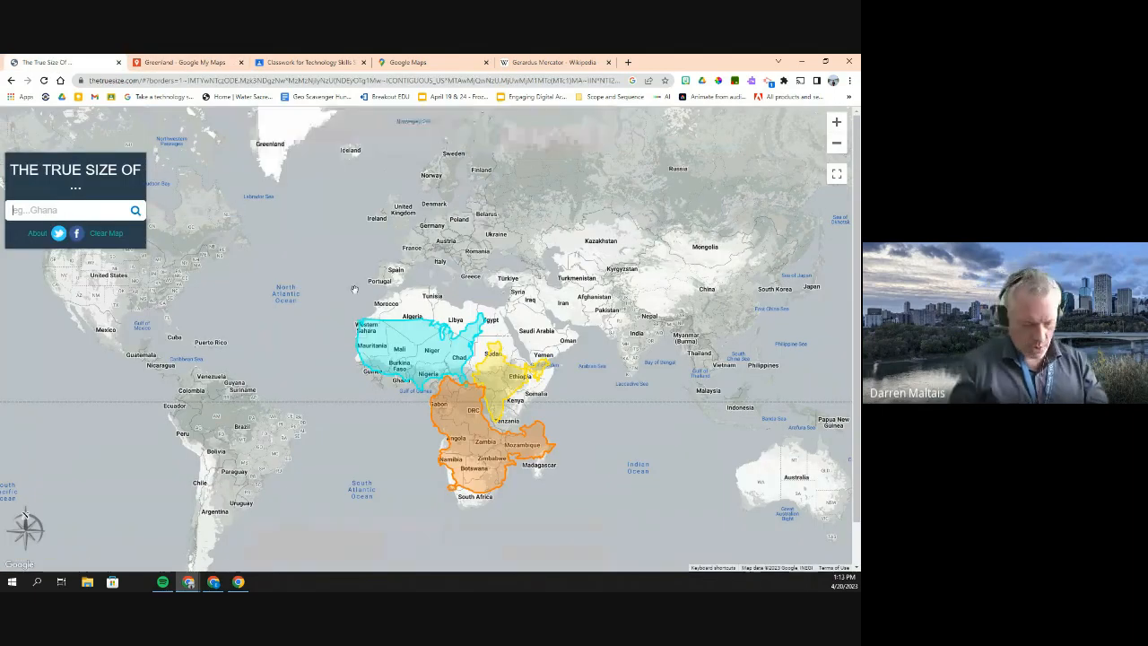
type("cana")
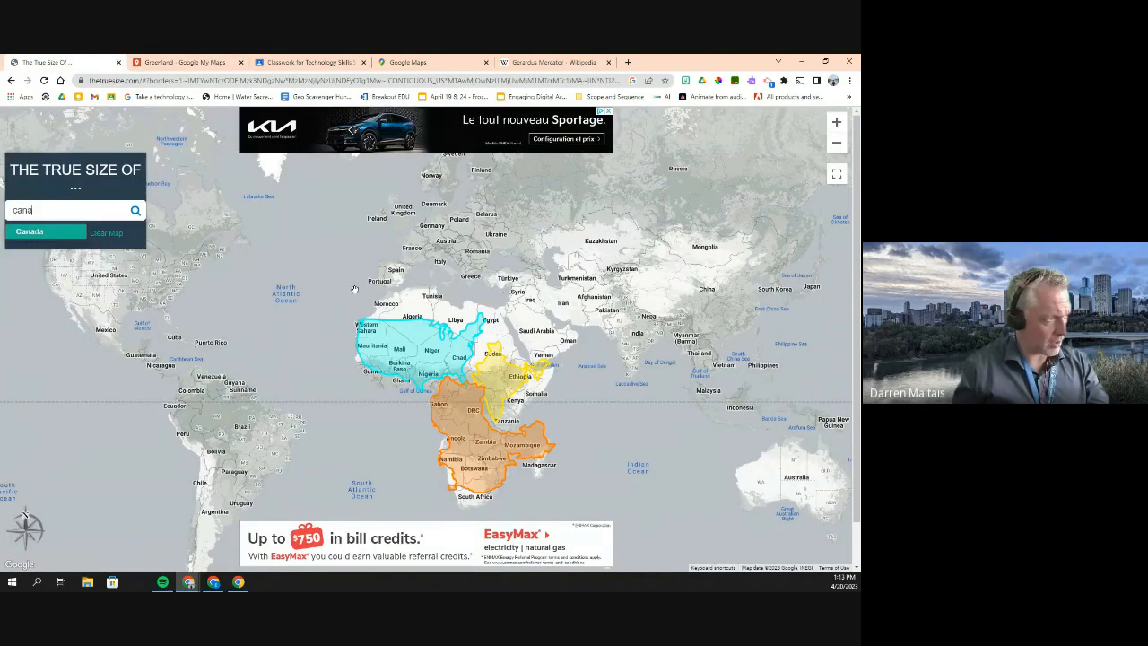
type("da")
key("Return")
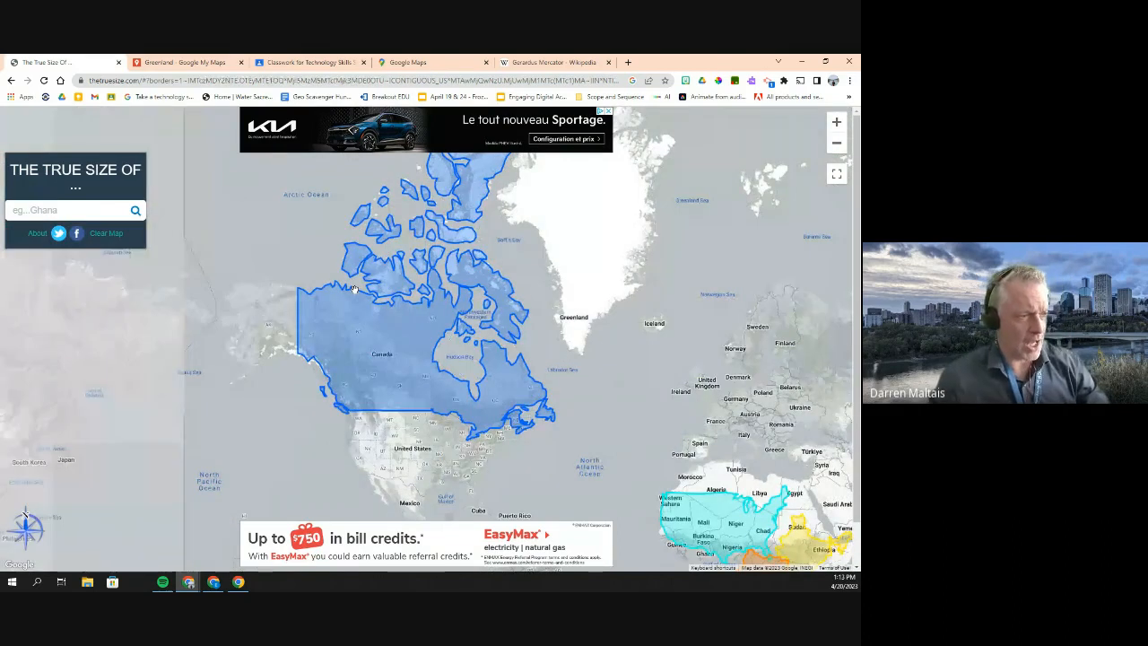
Step: Move Canada's outline down to the equatorial Atlantic, between South America and West Africa
scroll(355, 289, "down", 2)
left_click(445, 354)
left_click_drag(411, 319, 535, 434)
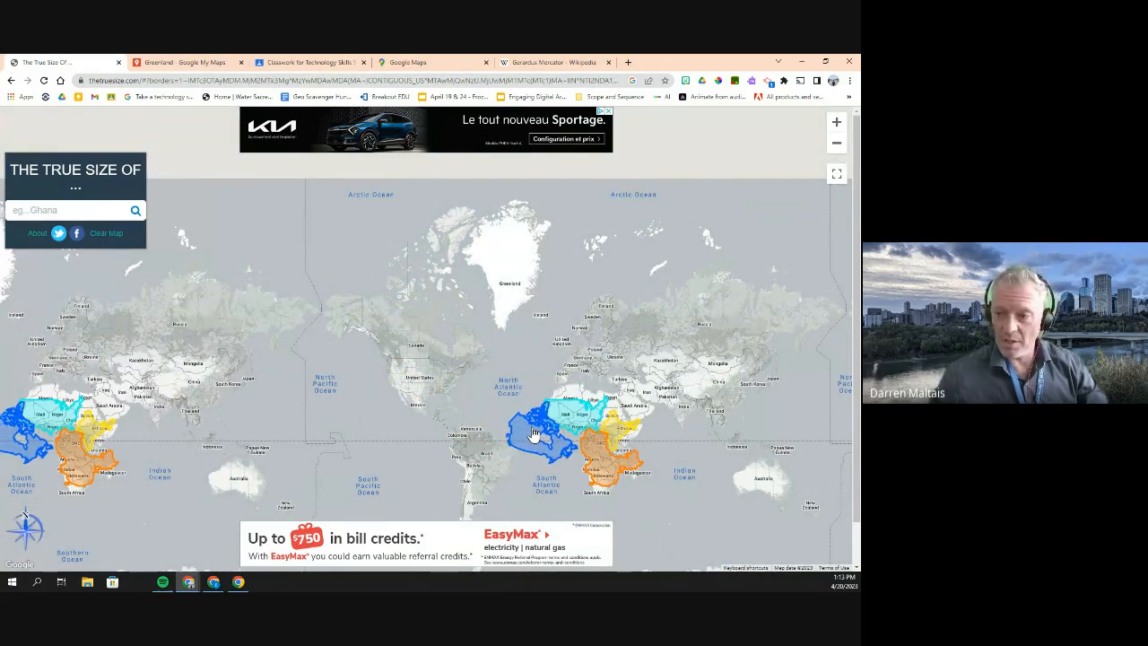
mouse_move(534, 434)
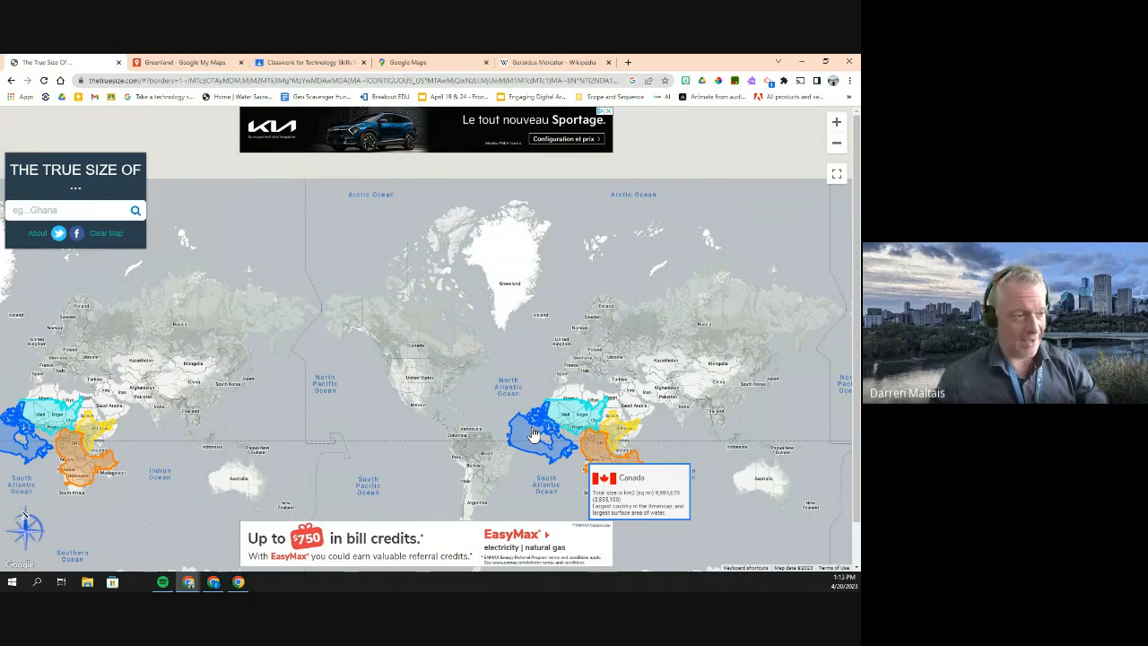
left_click_drag(534, 435, 520, 434)
Step: Move India's outline onto northern South America and shift the orange country outline over eastern Africa and Madagascar
mouse_move(613, 438)
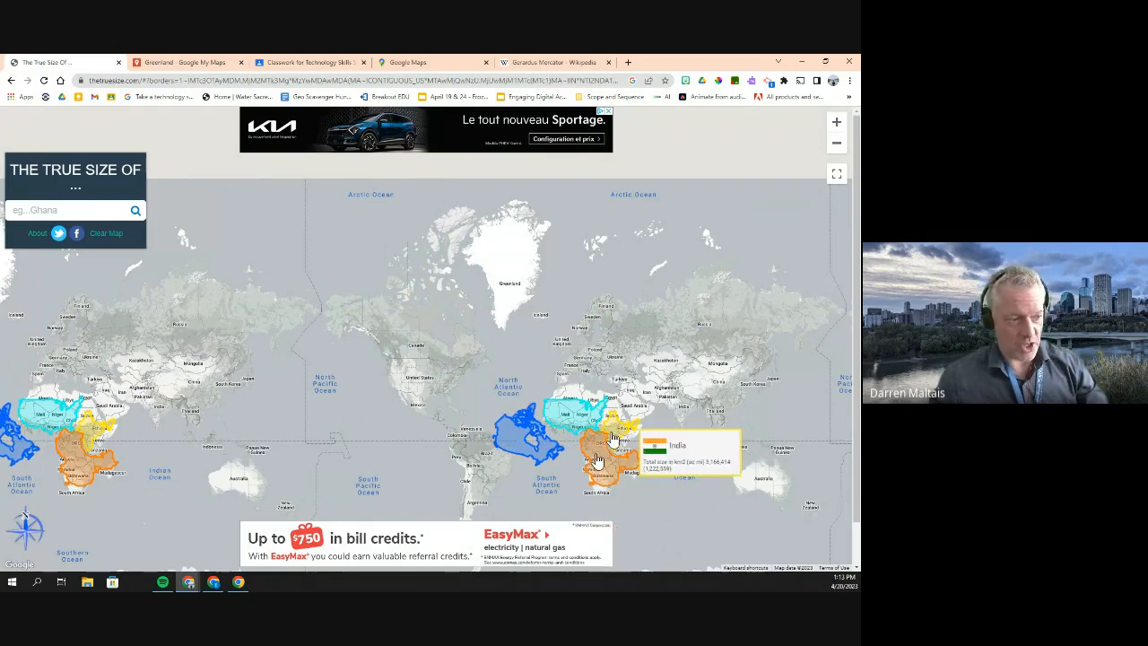
left_click_drag(613, 438, 467, 453)
mouse_move(646, 461)
left_mouse_down()
mouse_move(726, 354)
mouse_move(666, 436)
mouse_move(461, 409)
mouse_move(418, 359)
mouse_move(599, 365)
mouse_move(744, 403)
mouse_move(709, 448)
mouse_move(663, 458)
left_mouse_up()
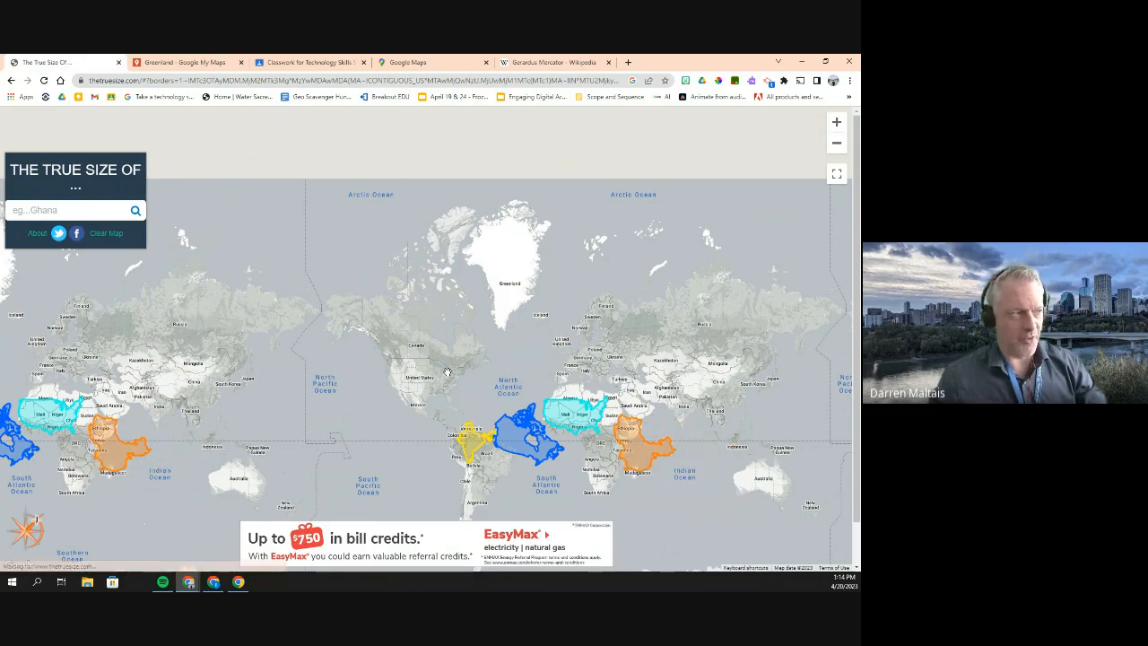
Step: Add Australia's outline to the comparison map and move it over West Africa
left_click(95, 211)
type("aus")
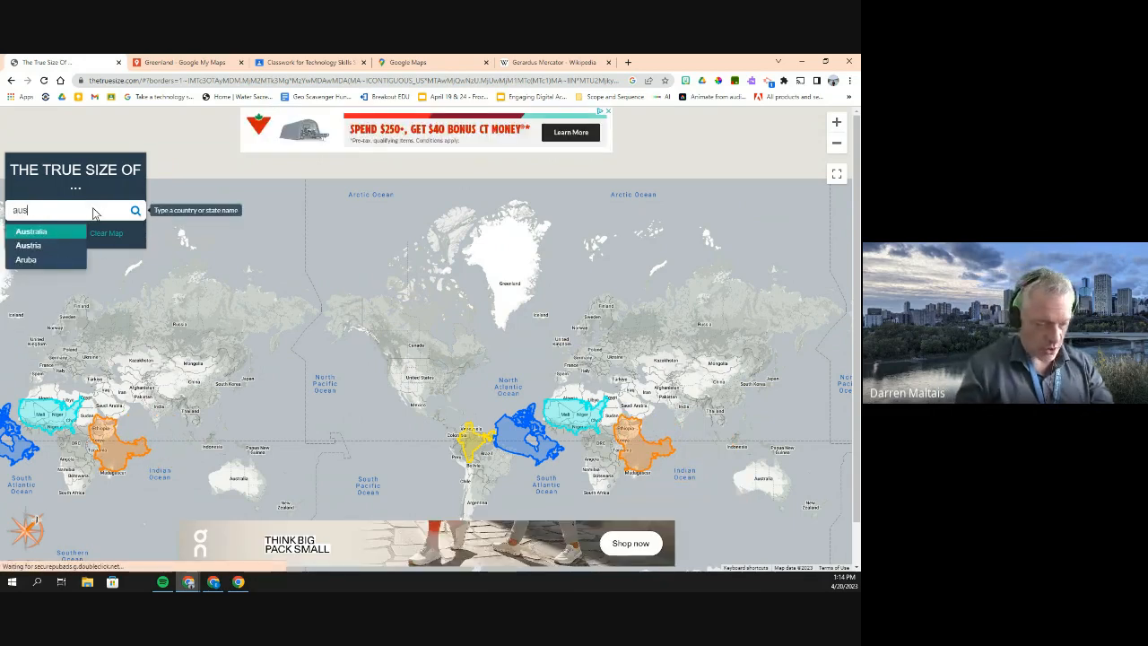
type("tralia")
key("Return")
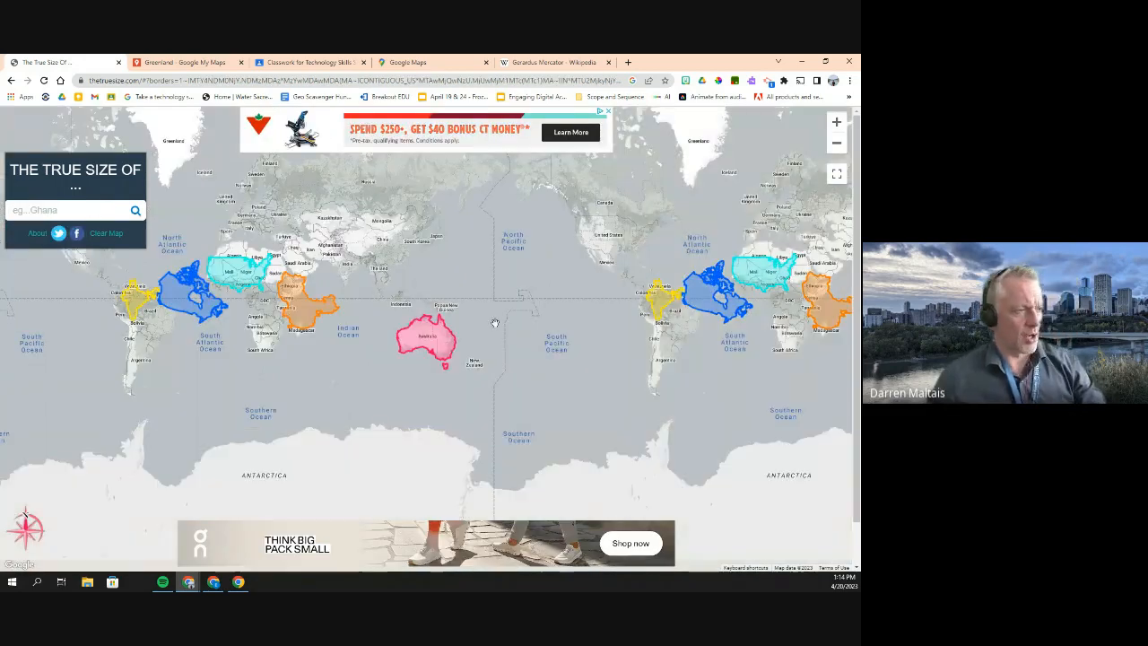
left_click_drag(429, 339, 776, 280)
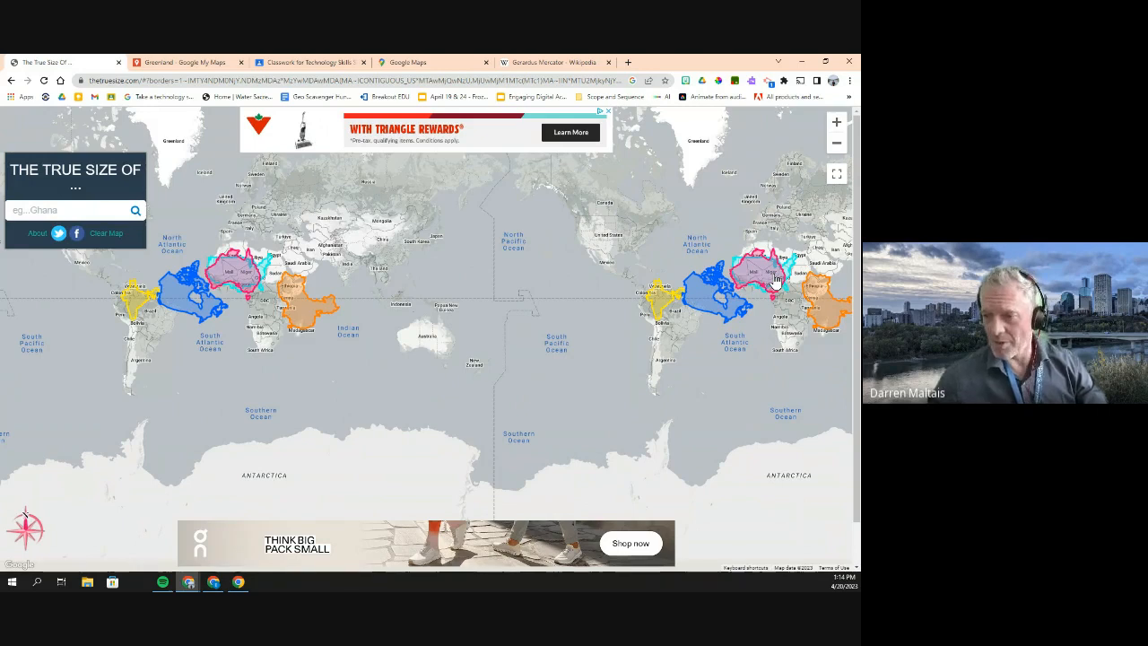
left_click_drag(776, 280, 767, 307)
Step: Switch back to the Greenland map in Google My Maps to view the world layout
left_click(184, 62)
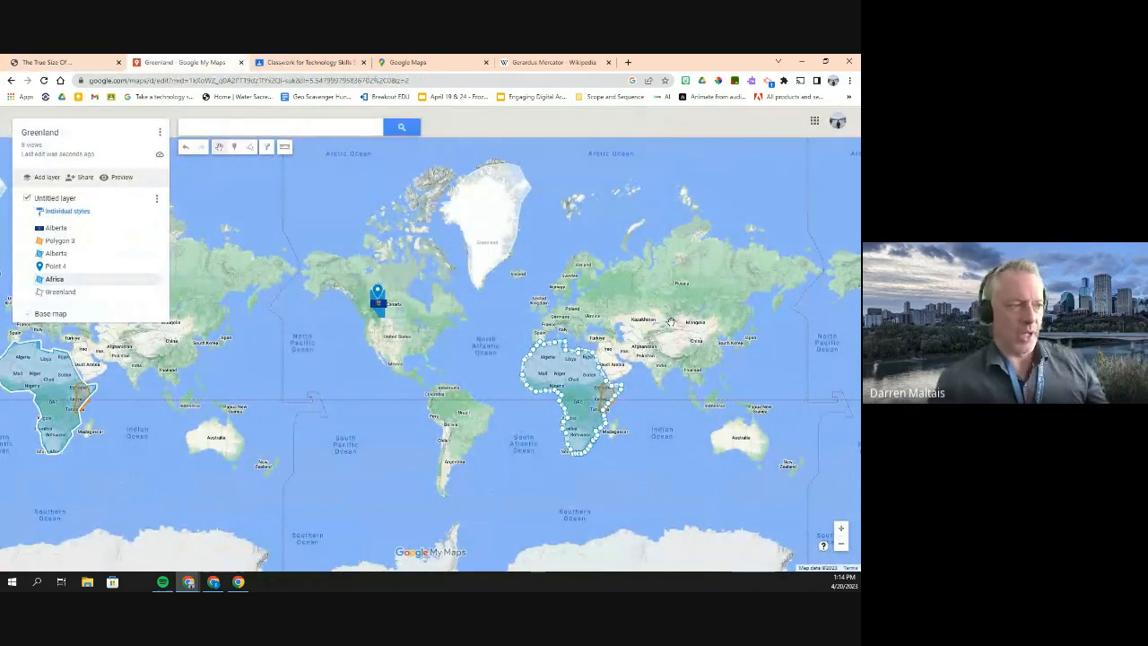
left_click_drag(611, 257, 578, 265)
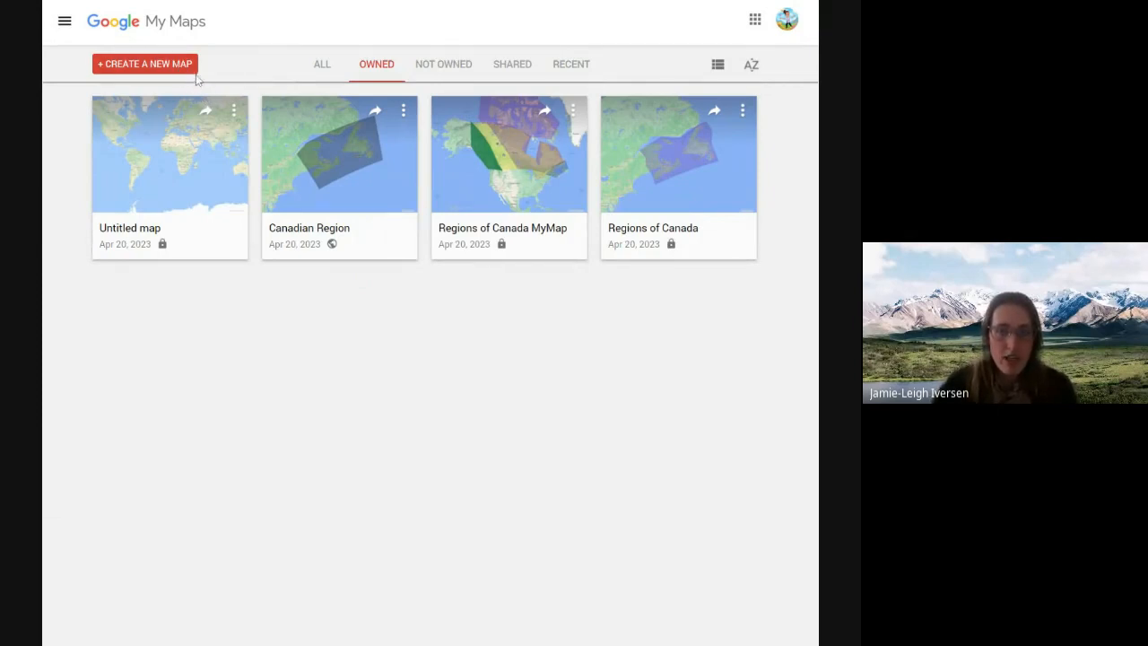
Step: Create a new Google My Maps map from Google Drive
left_click(188, 67)
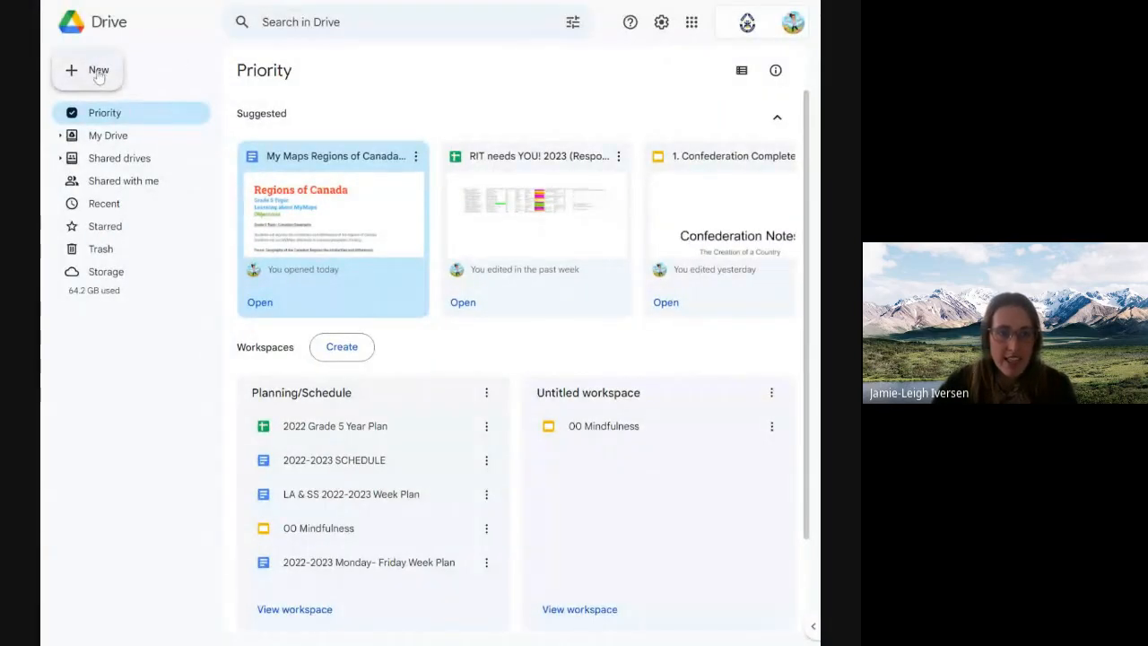
left_click(99, 72)
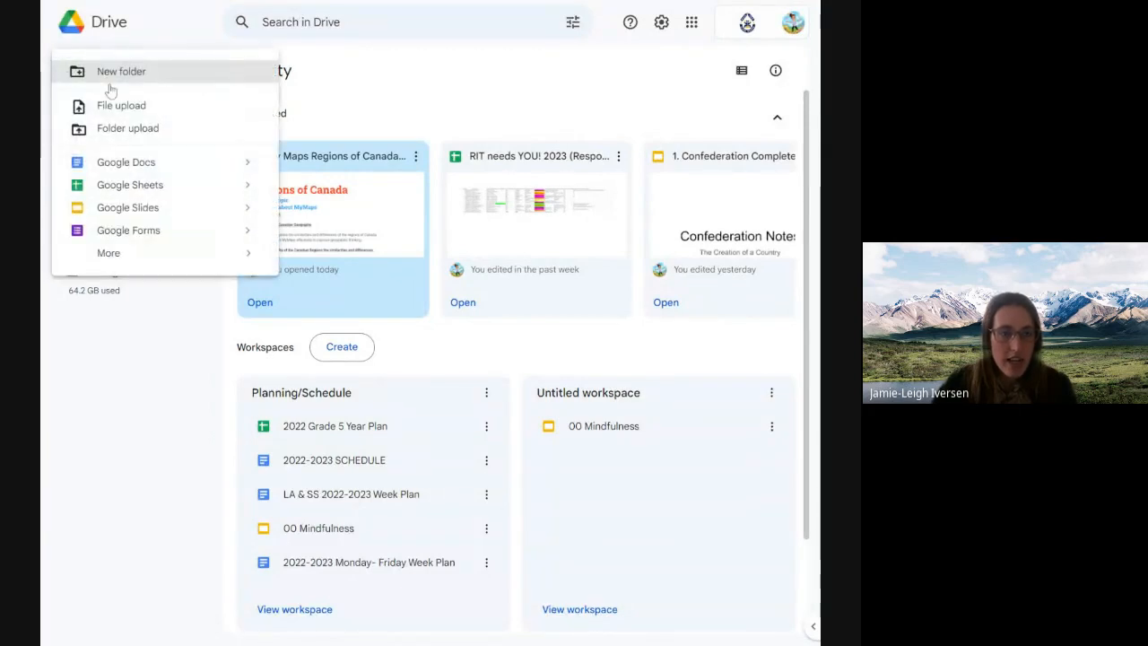
mouse_move(144, 255)
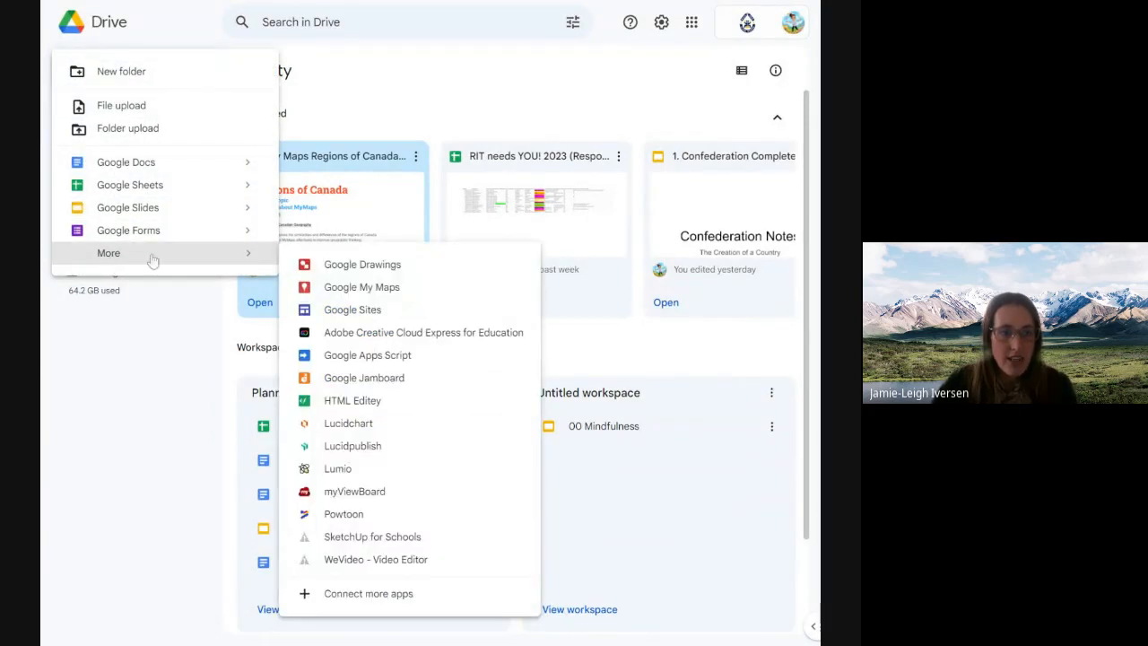
left_click(326, 287)
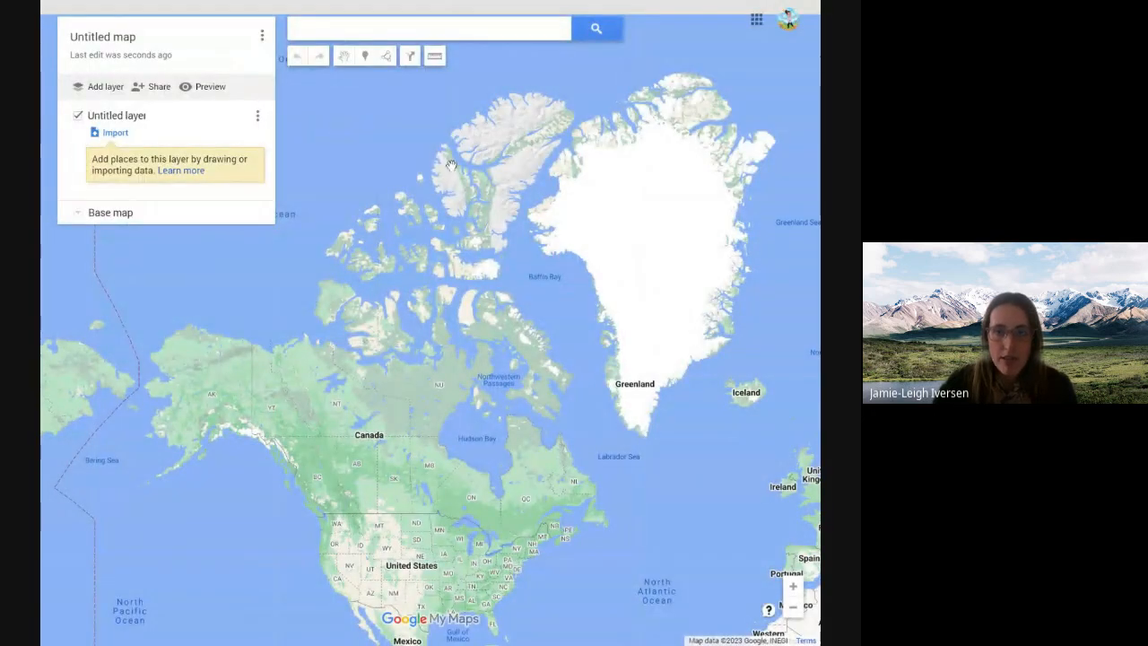
Step: Title the new map "Regions of Canada" and save the title
scroll(445, 184, "down", 1)
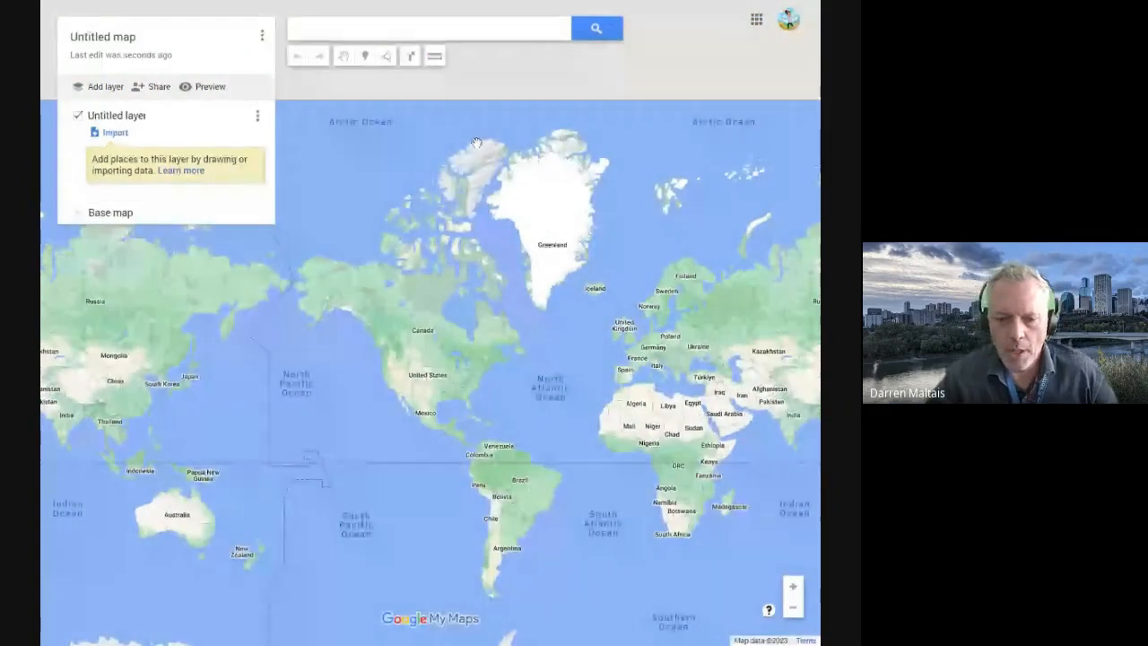
scroll(419, 208, "up", 1)
scroll(419, 209, "down", 1)
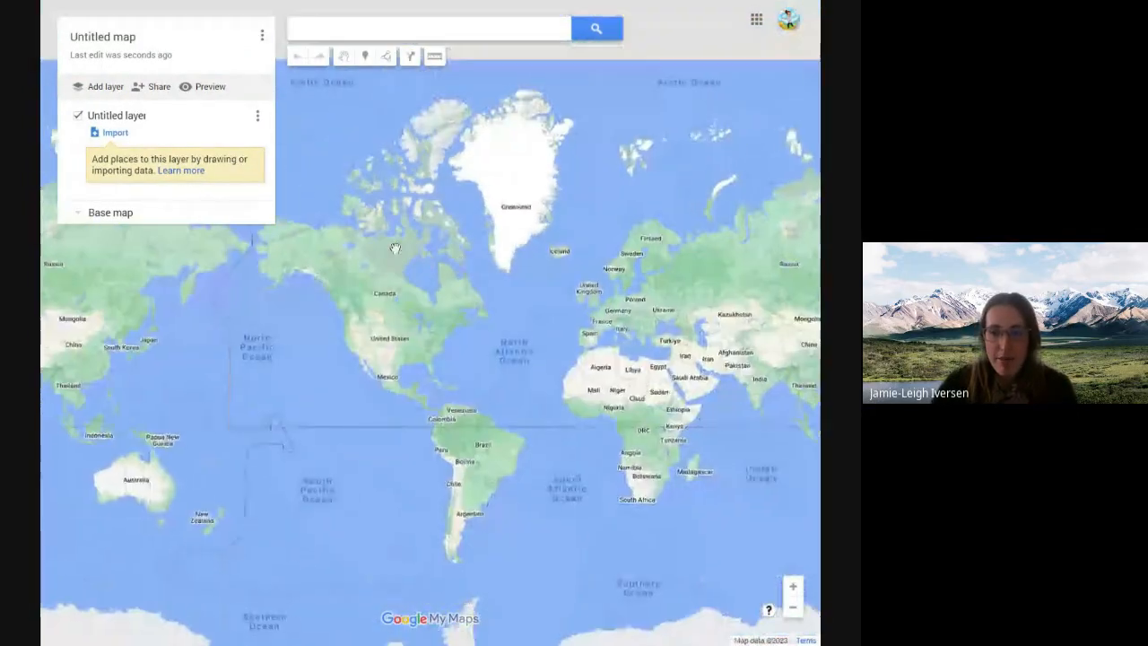
left_click(102, 38)
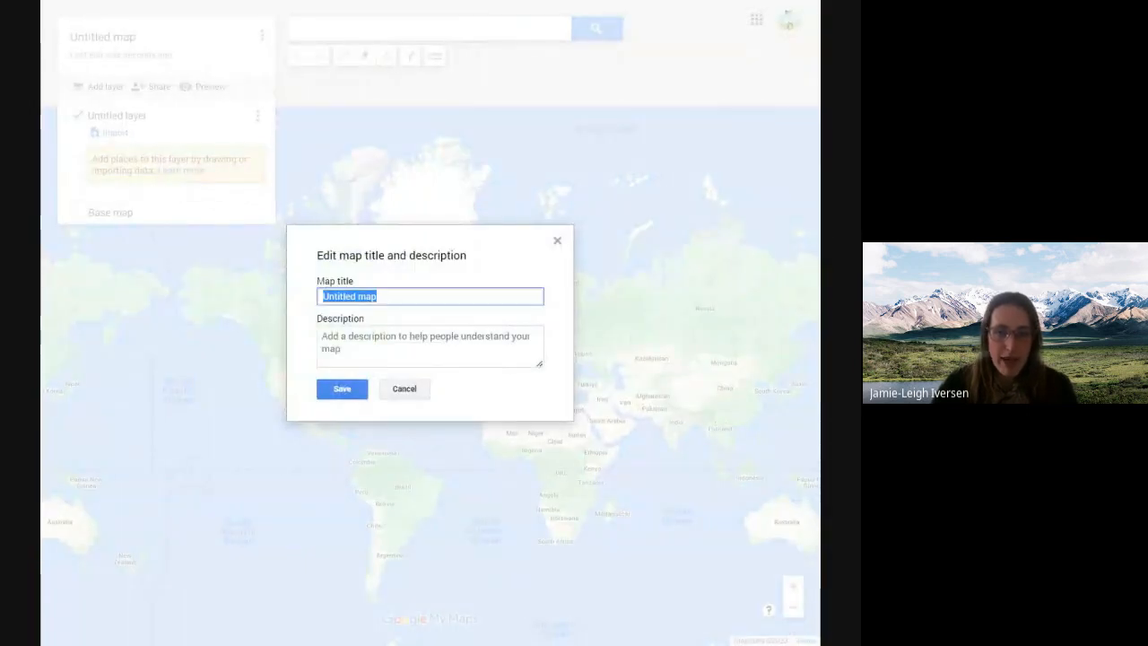
type("Regio")
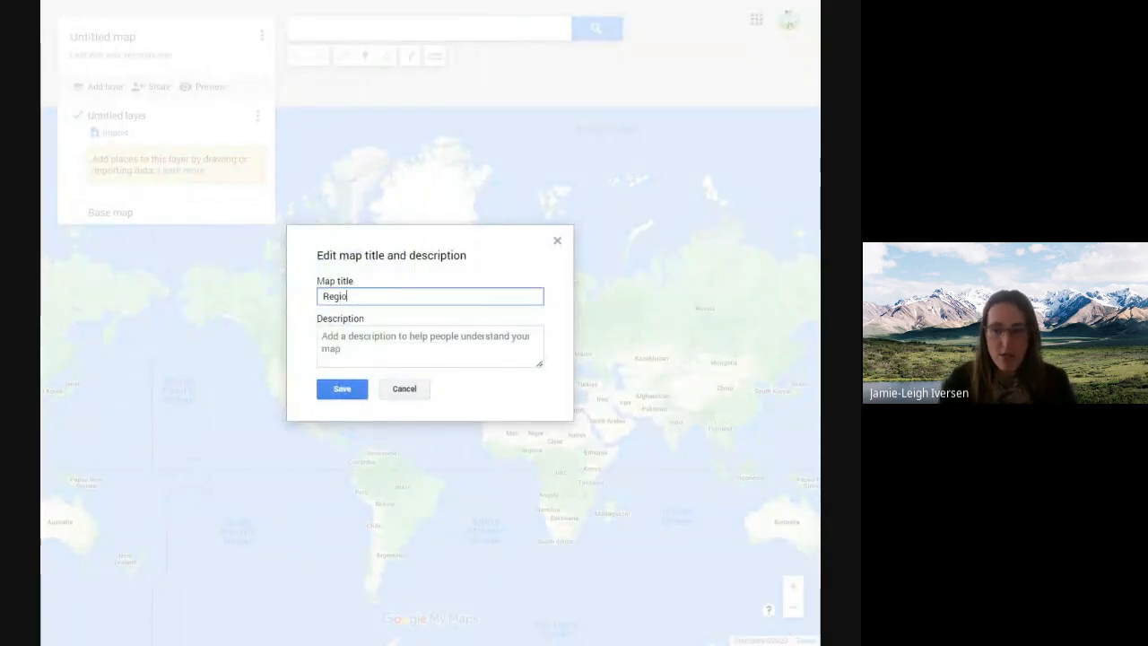
type("ns of Canada")
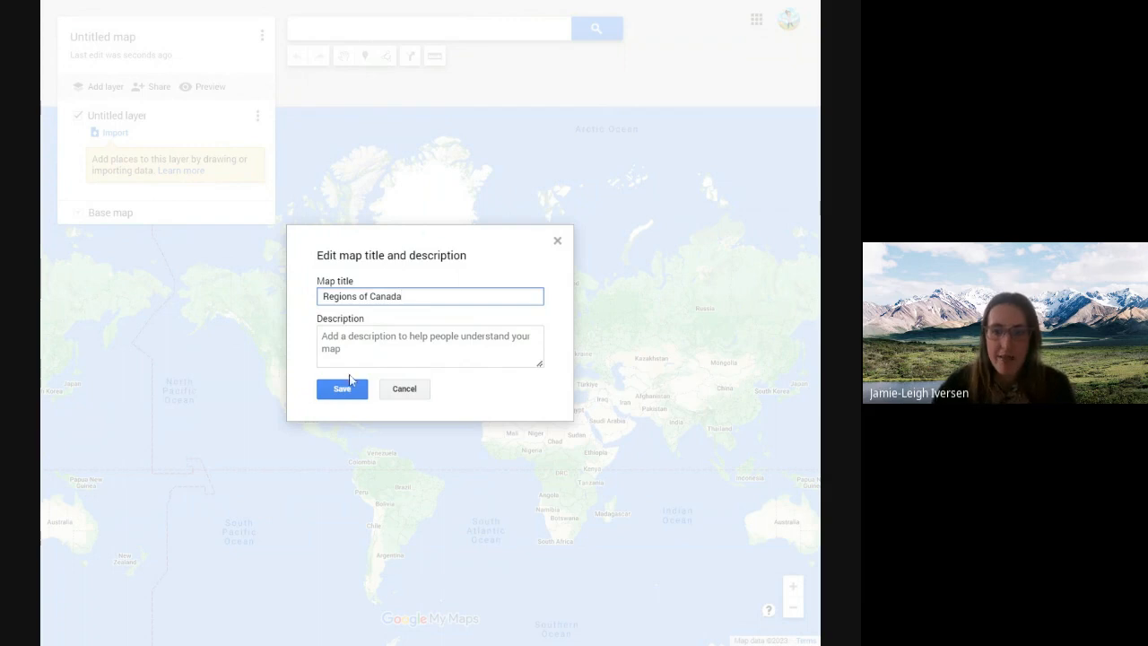
left_click(343, 392)
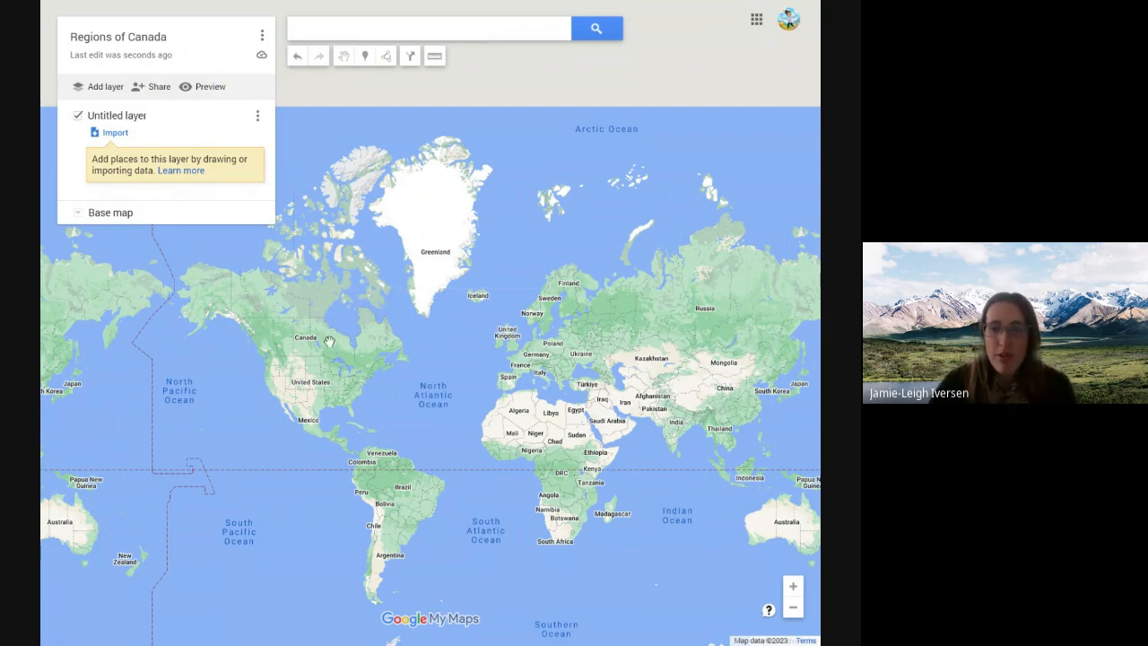
Step: Focus the map on Canada's Atlantic provinces, from Quebec's eastern coast to Newfoundland
left_click_drag(329, 341, 386, 261)
scroll(401, 368, "up", 2)
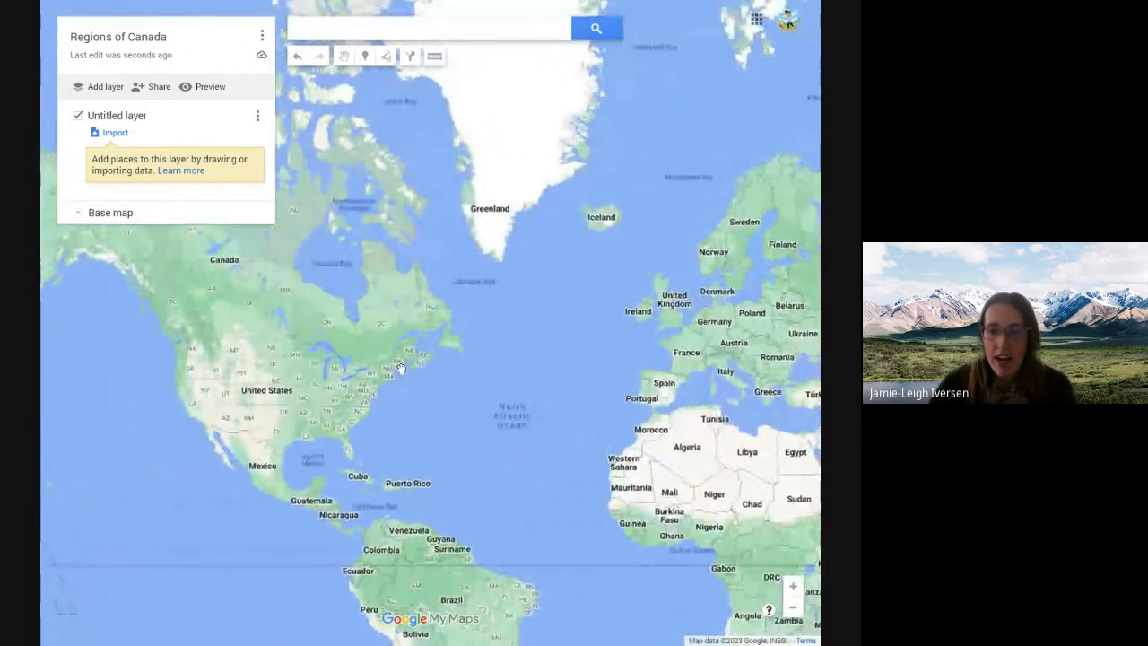
scroll(401, 367, "up", 2)
left_click_drag(401, 368, 468, 439)
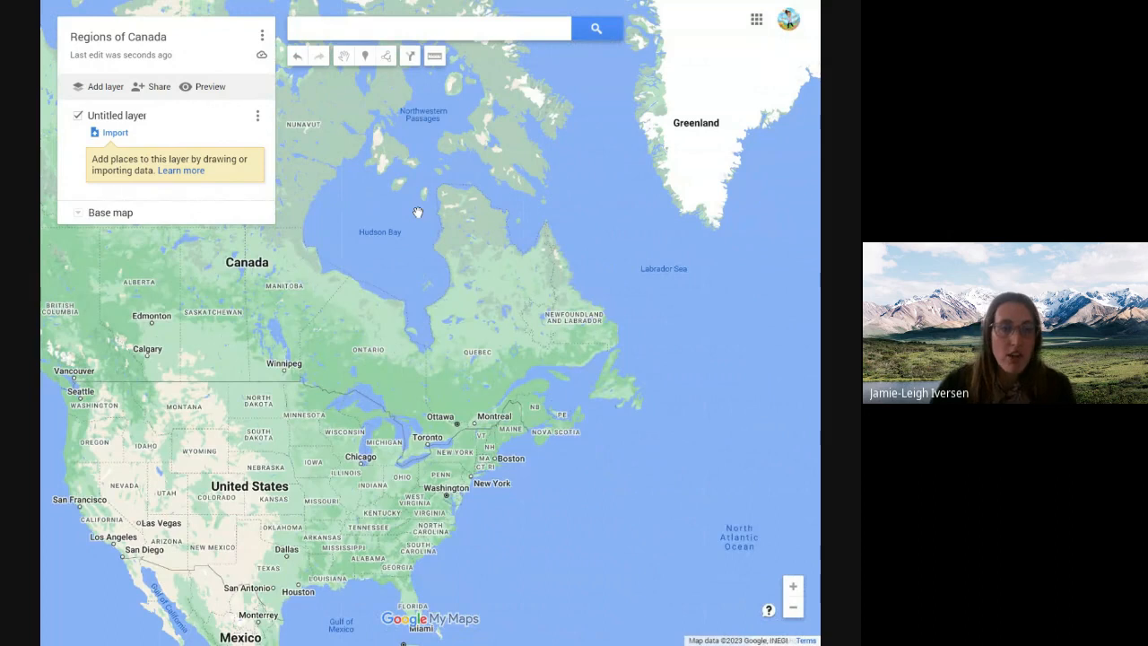
left_click(388, 59)
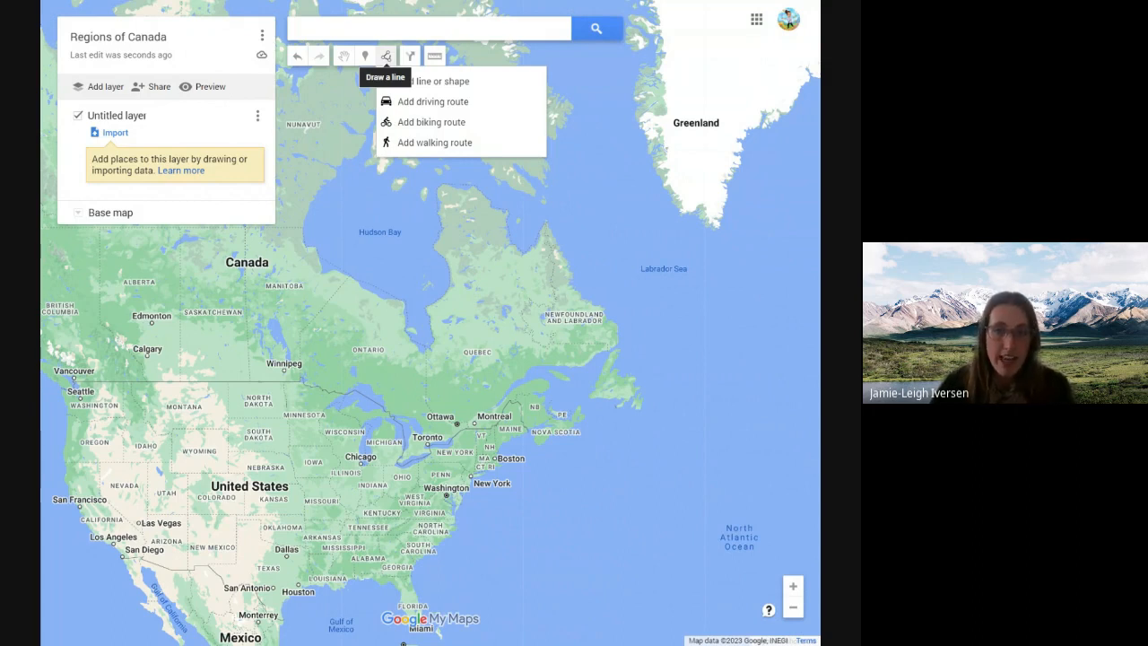
left_click(345, 101)
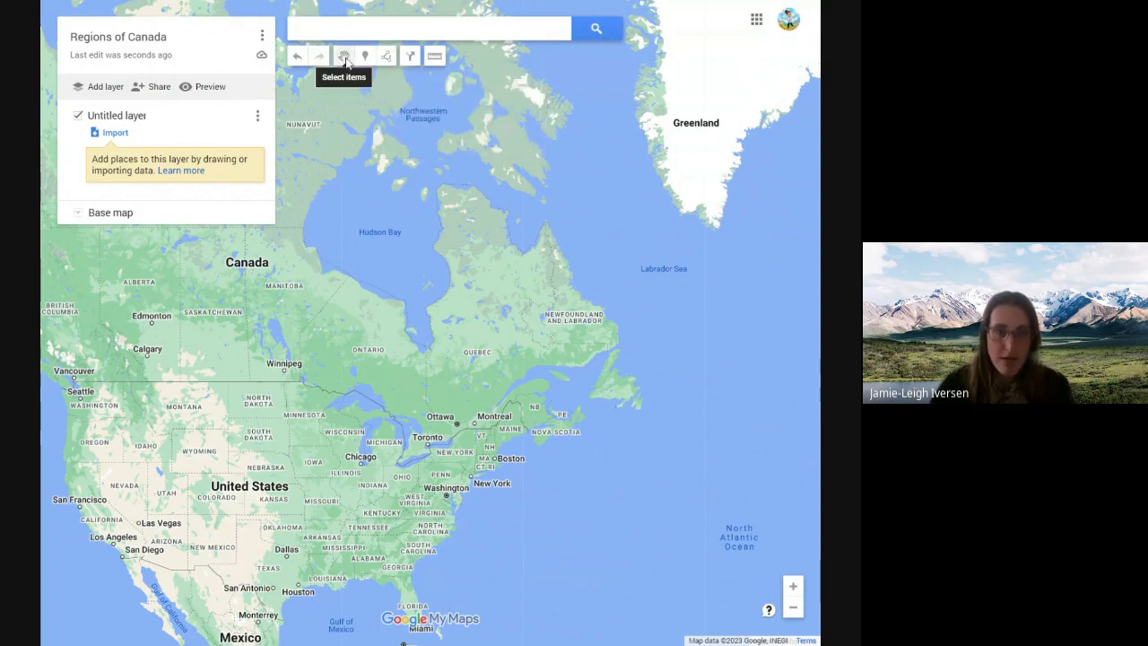
left_click_drag(358, 111, 240, 43)
scroll(431, 226, "up", 1)
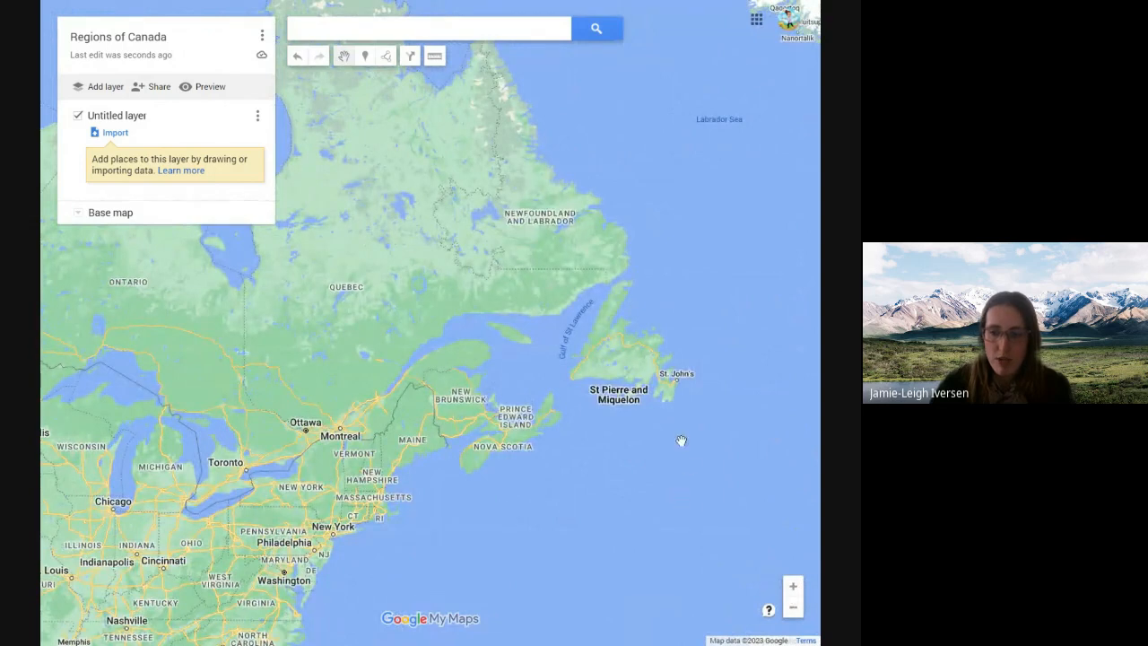
left_click_drag(571, 388, 509, 399)
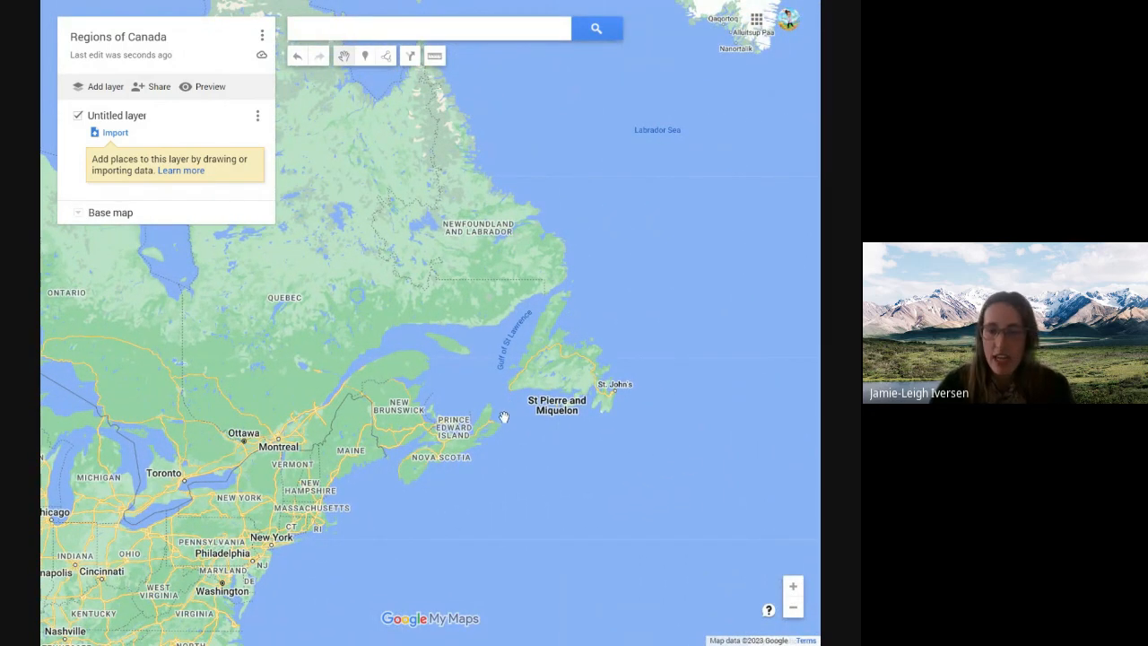
left_click(387, 57)
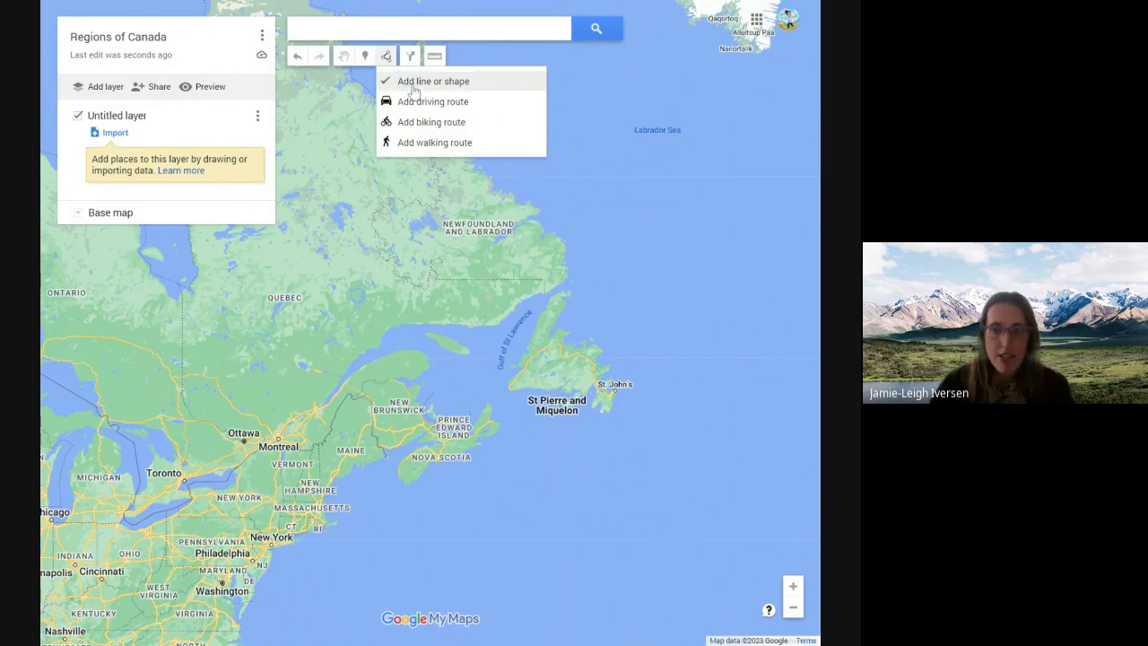
left_click(415, 84)
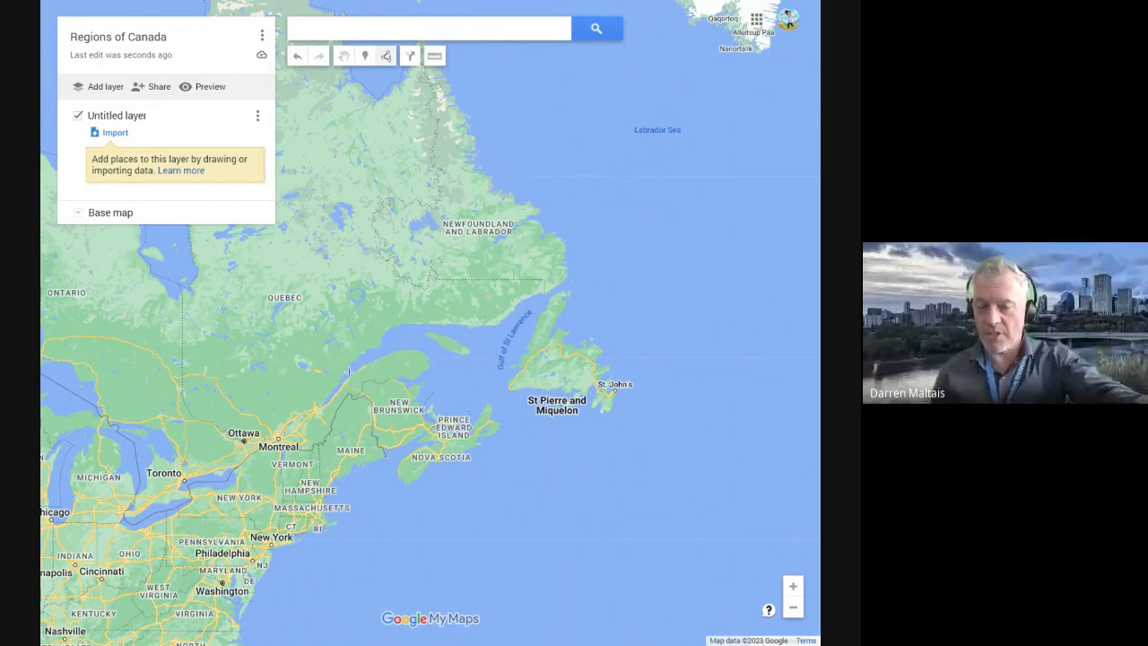
left_click(386, 56)
left_click(417, 80)
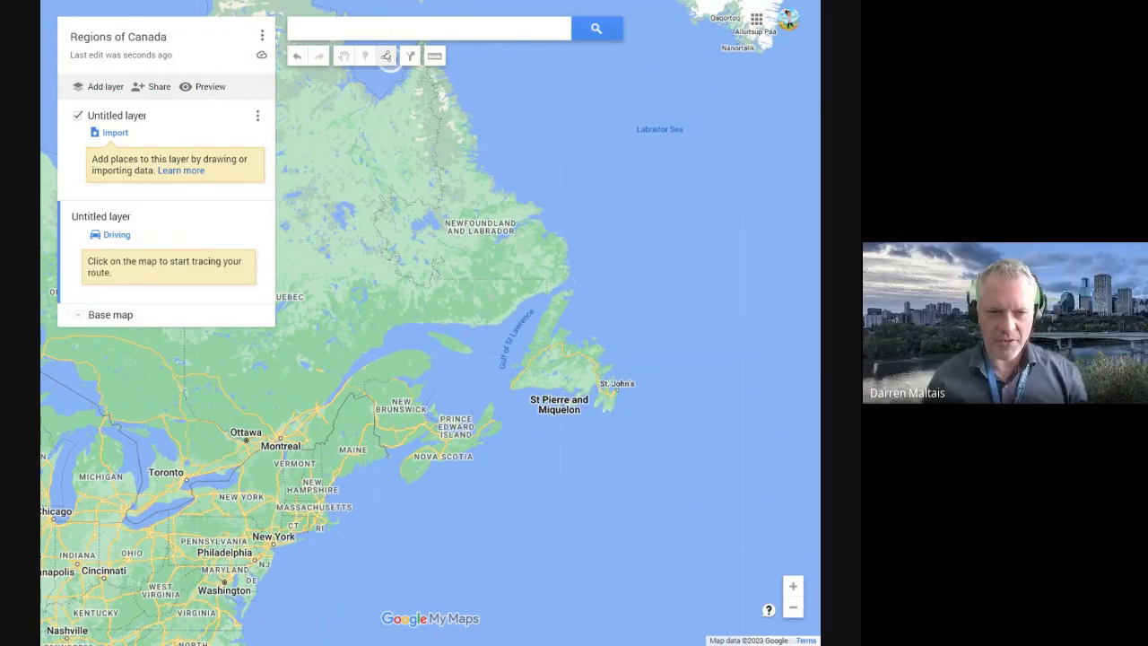
left_click(257, 216)
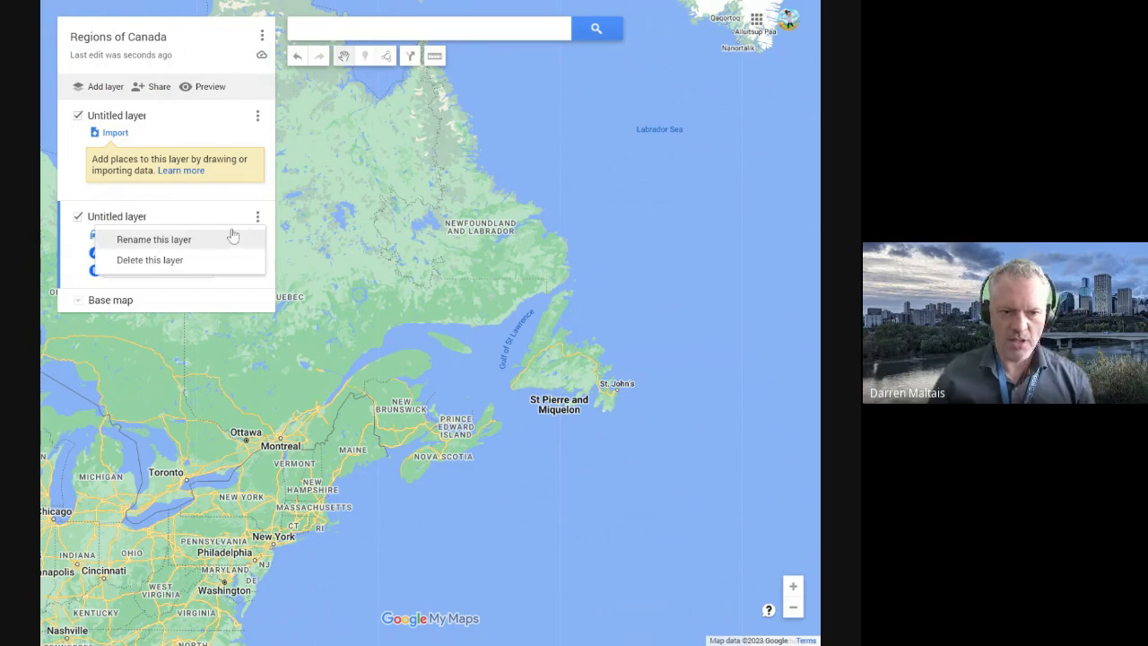
left_click(173, 263)
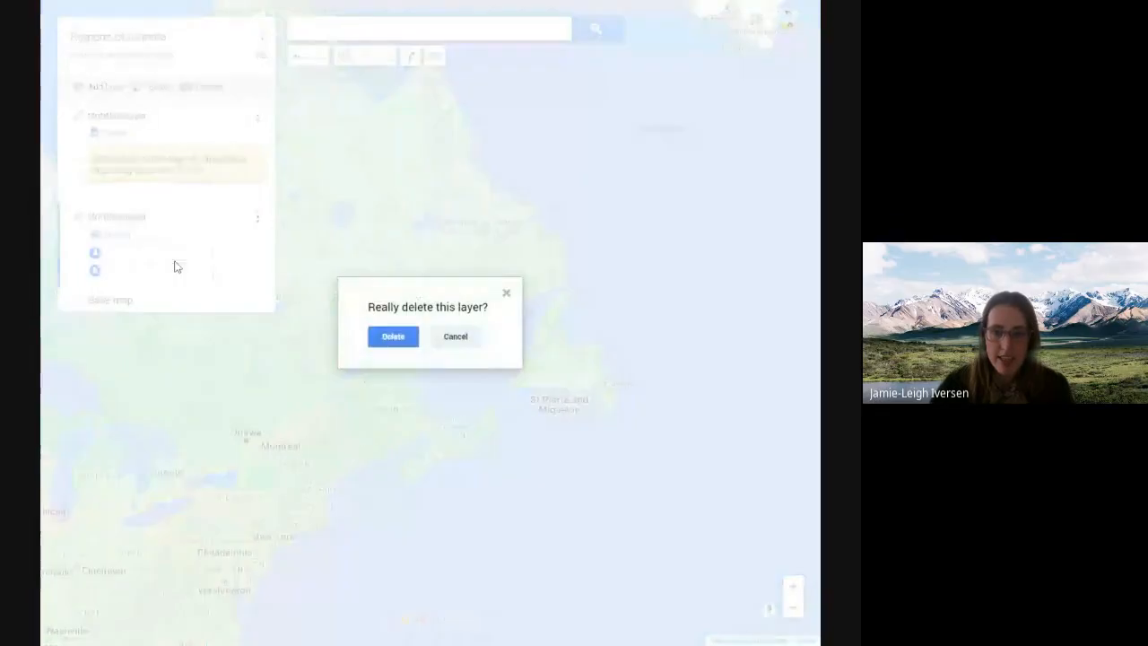
left_click(386, 337)
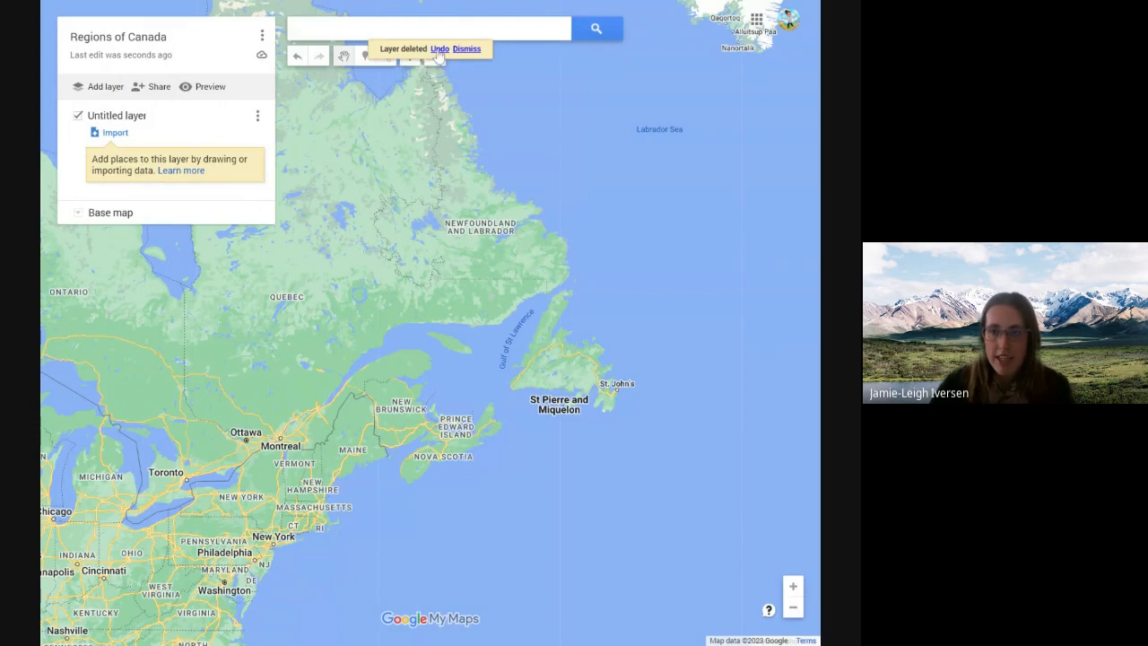
Step: Draw a closed four-sided shape around the Atlantic provinces and name it "Atlantic Region"
left_click(385, 57)
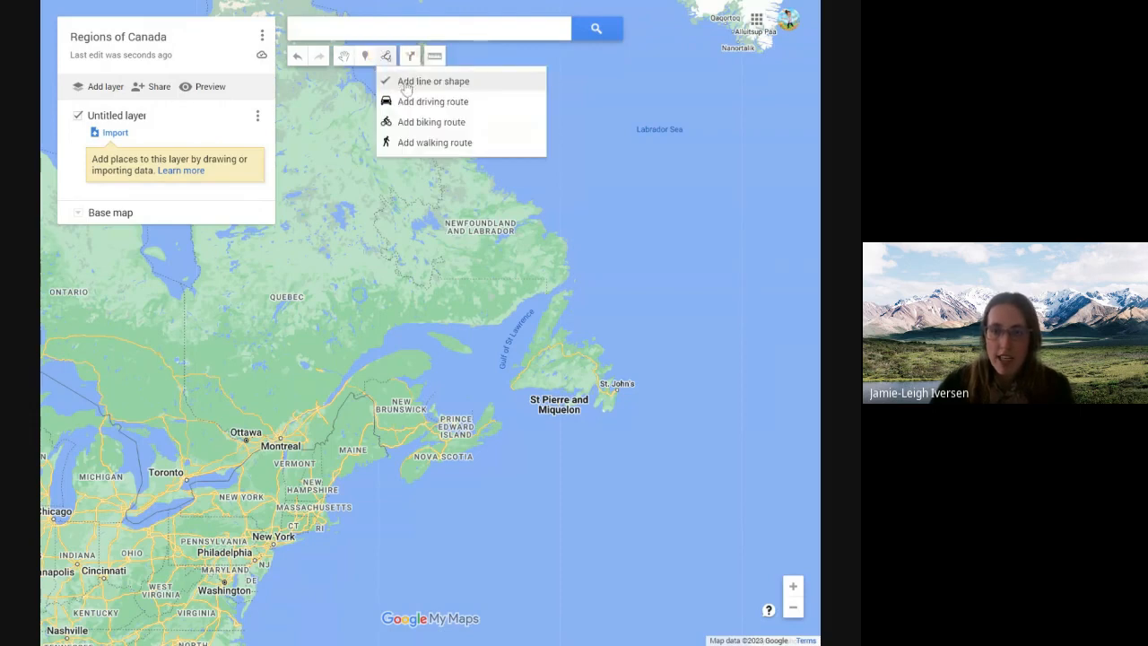
left_click(406, 83)
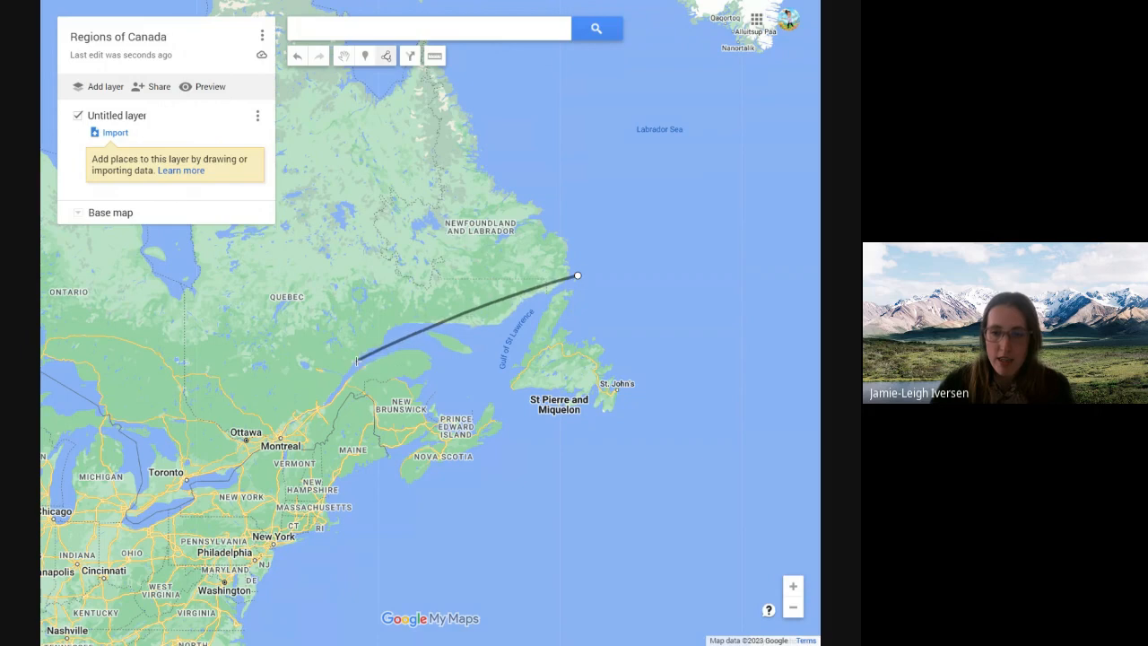
left_click(342, 371)
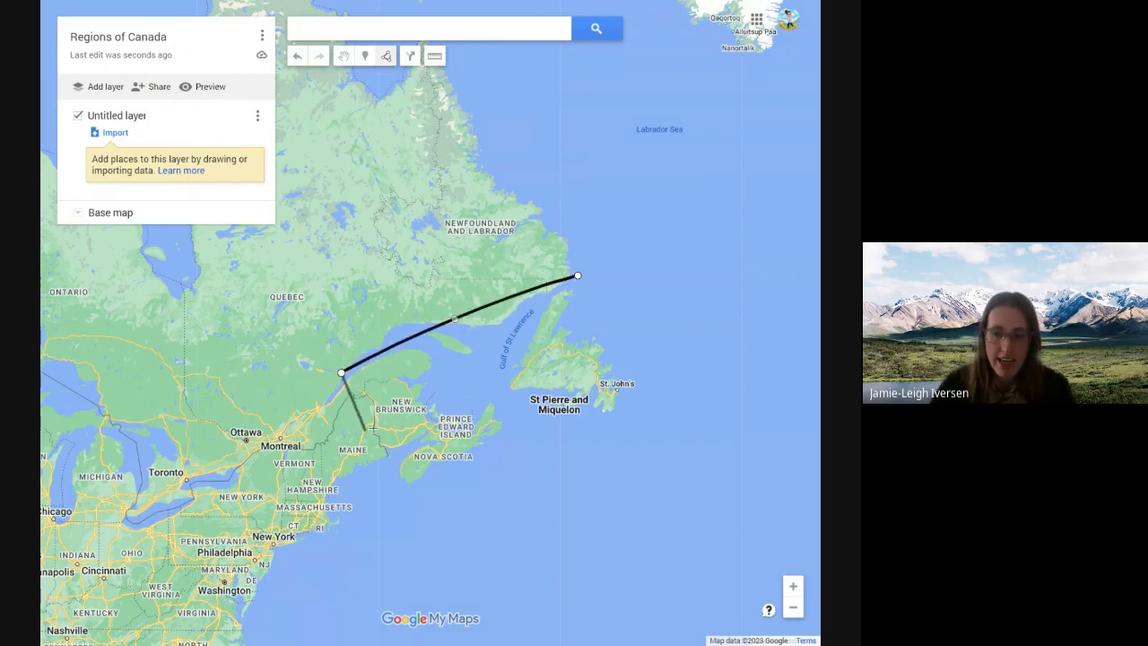
left_click(411, 508)
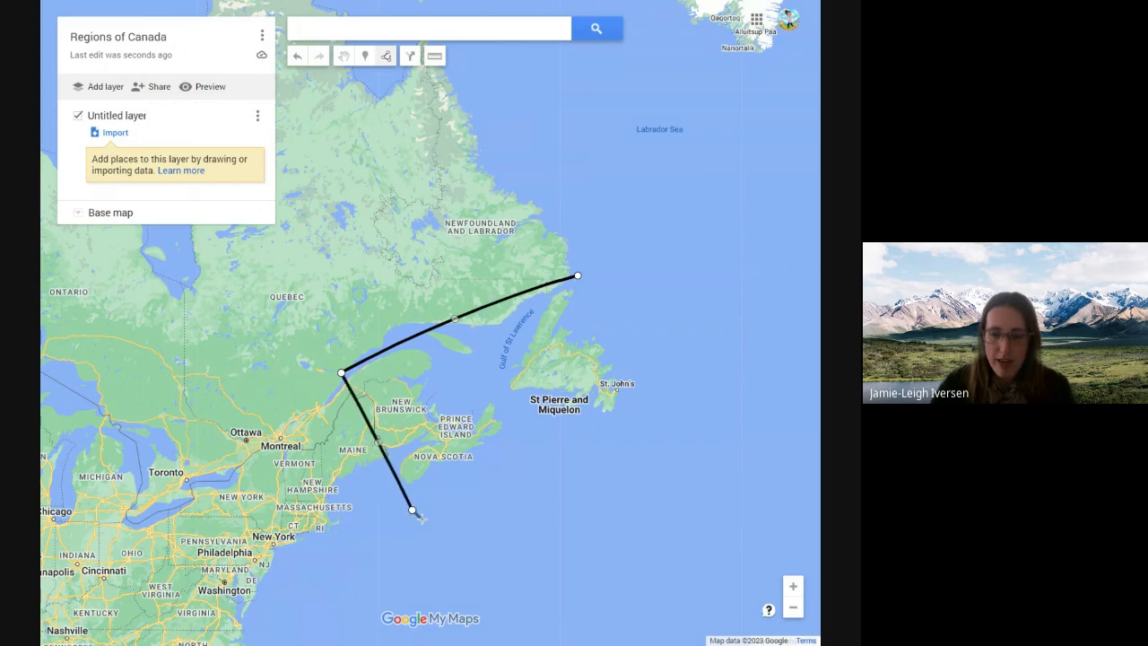
left_click(655, 403)
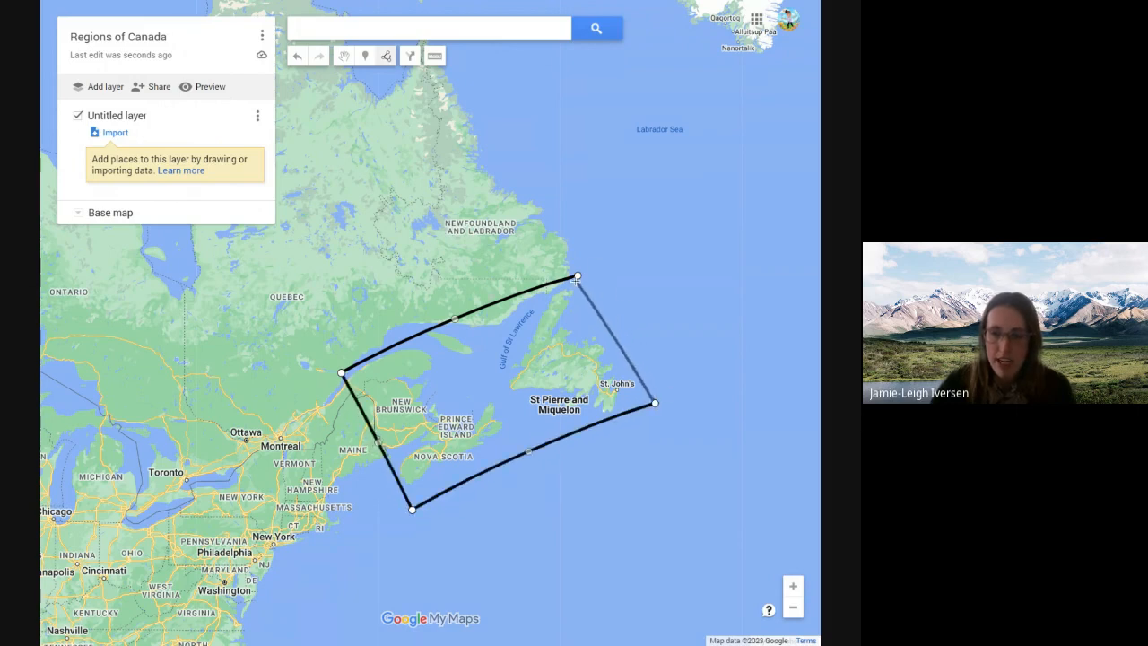
left_click(578, 278)
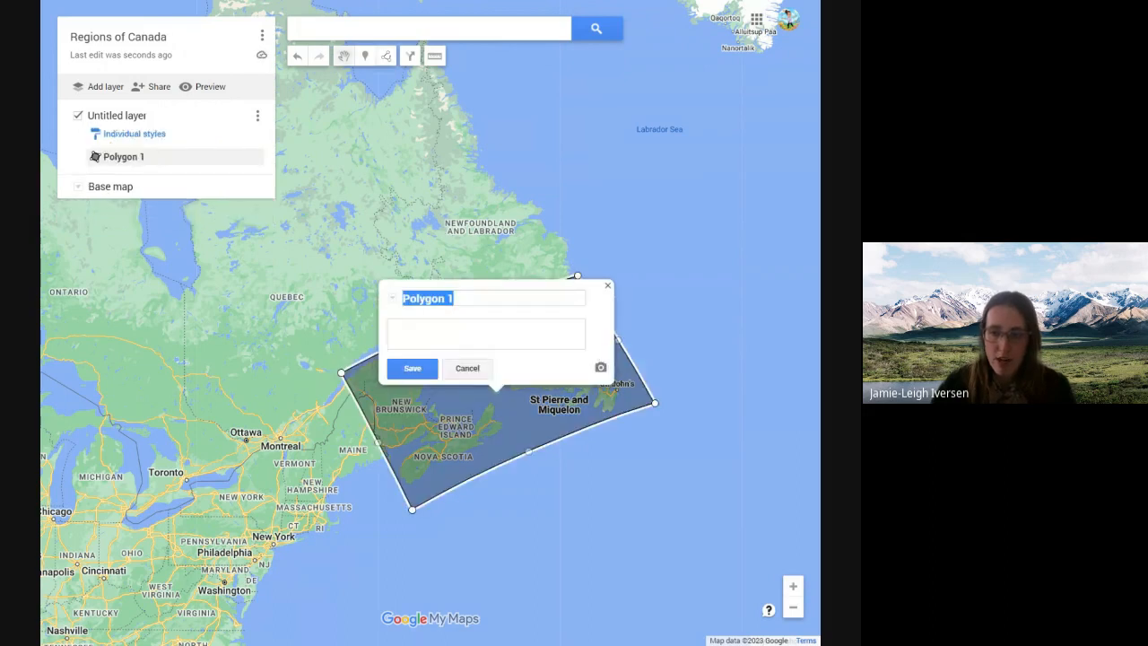
type("Atlantic Region")
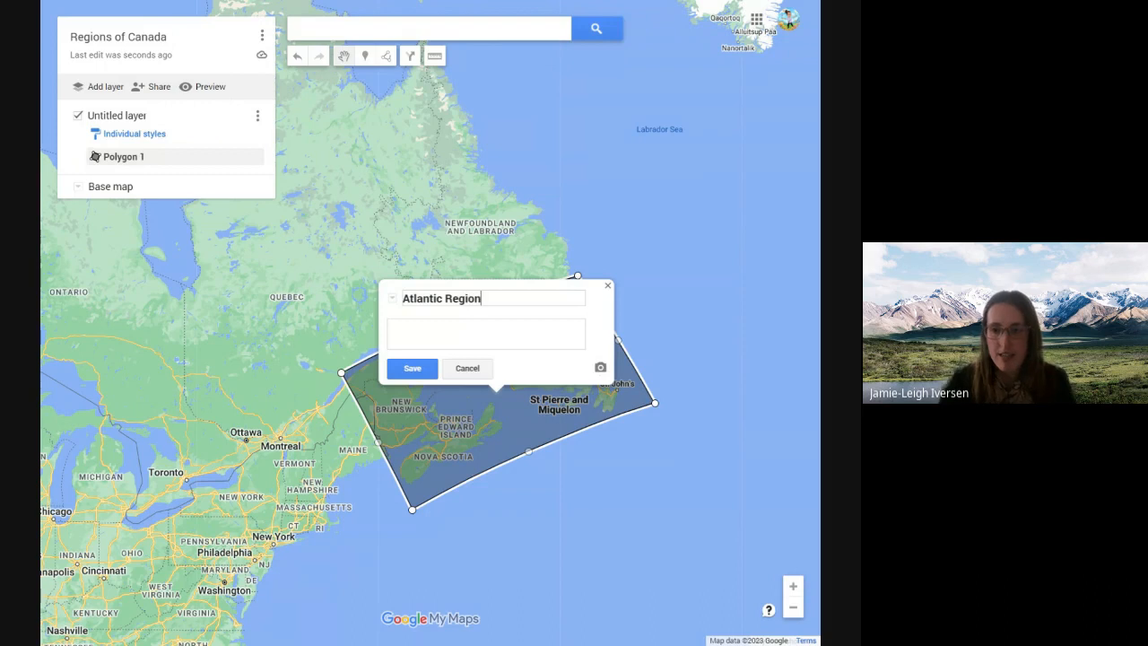
Step: Add the red-cliff coast photo from a Google Images search for "prince edward island" to the Atlantic Region polygon and save it
left_click(599, 365)
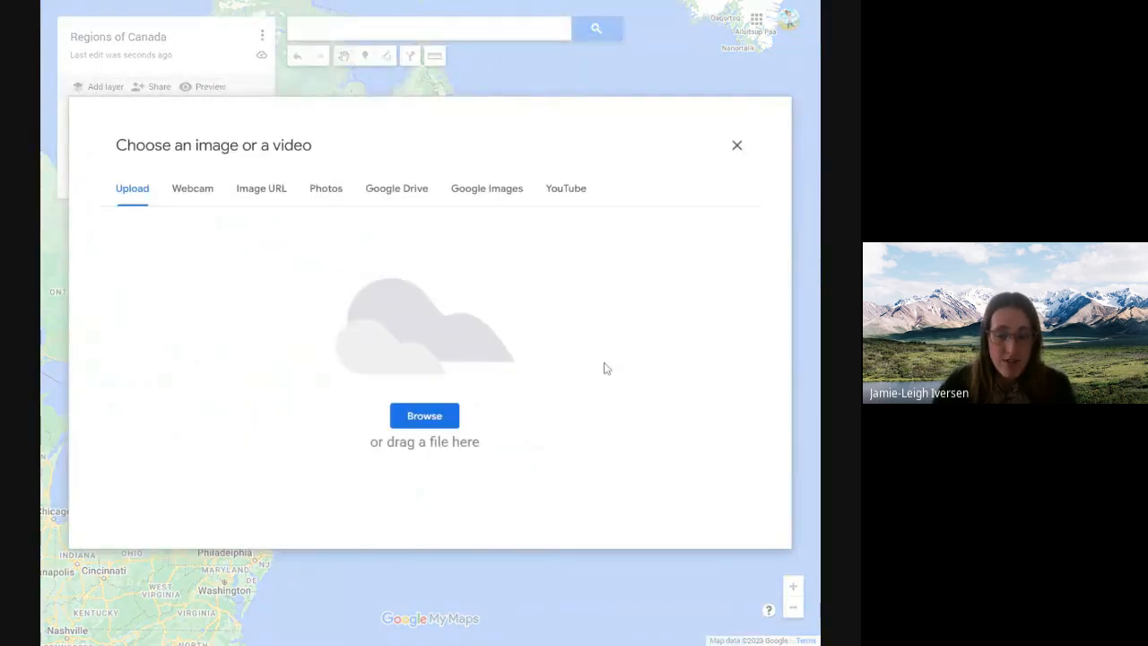
left_click(473, 197)
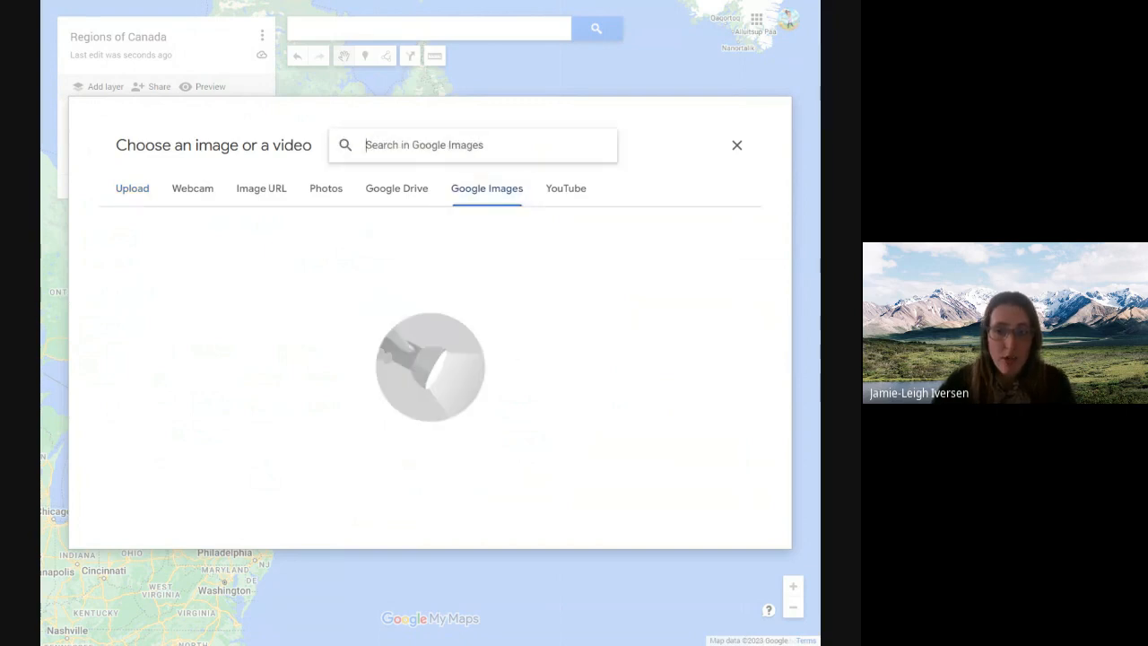
type("prin")
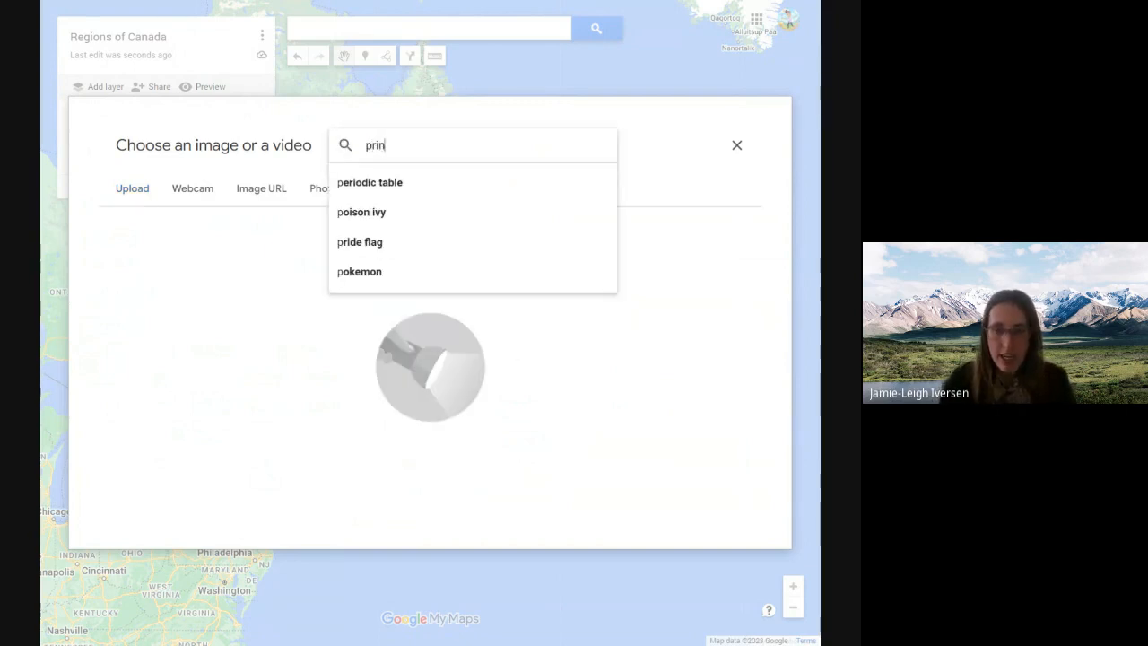
type("ce edward i")
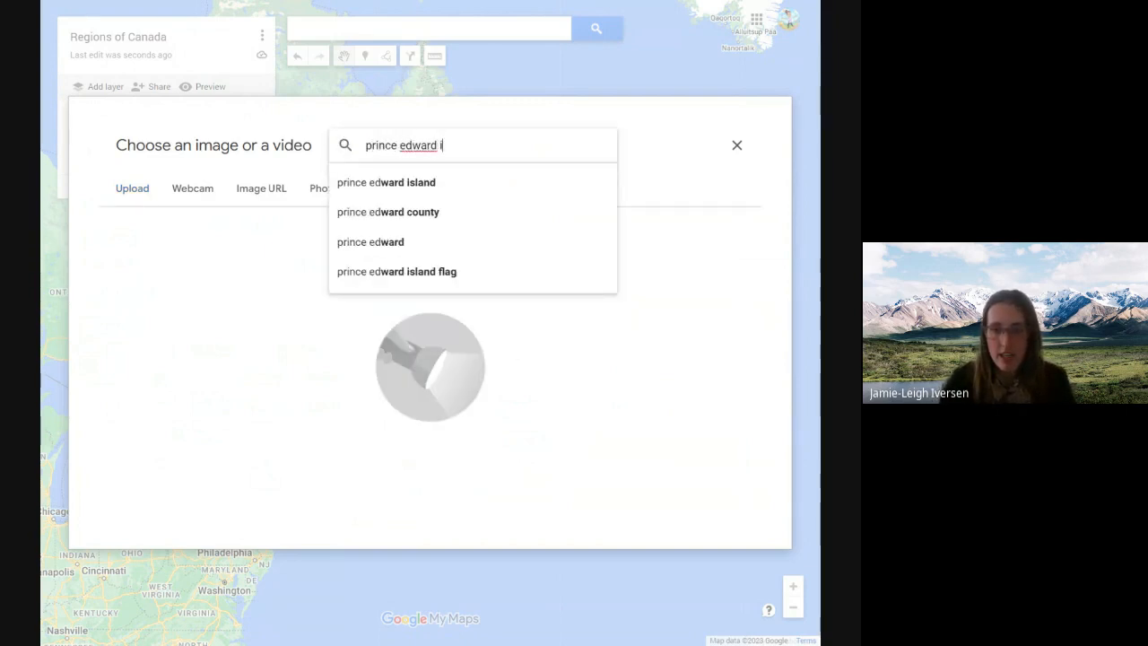
type("sland")
key("Return")
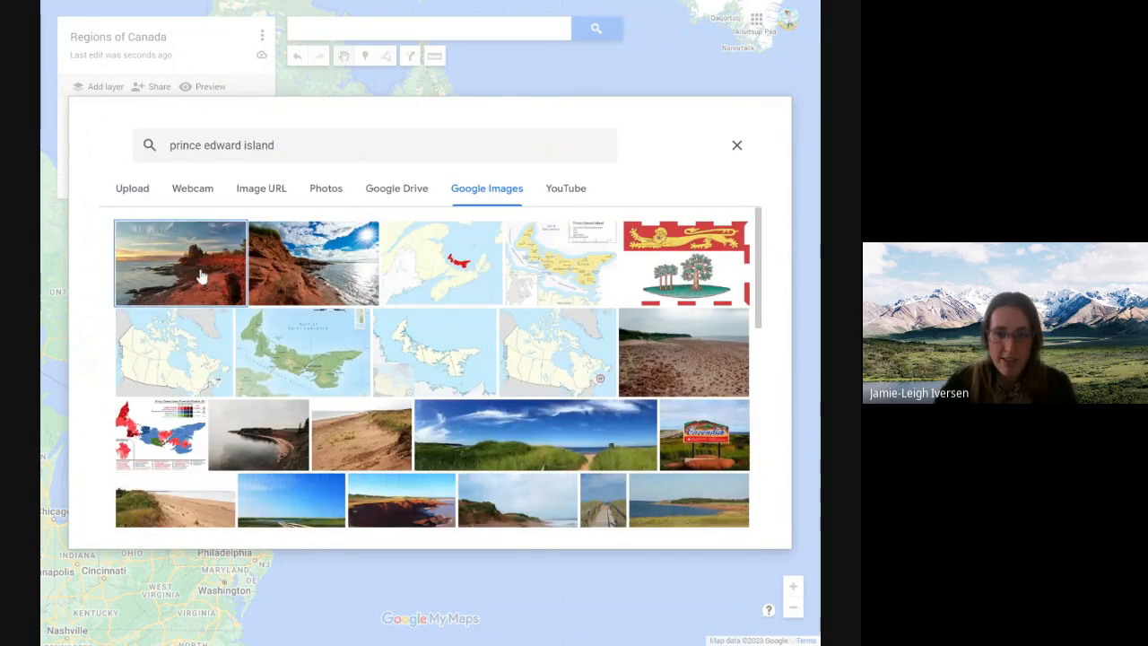
left_click(204, 269)
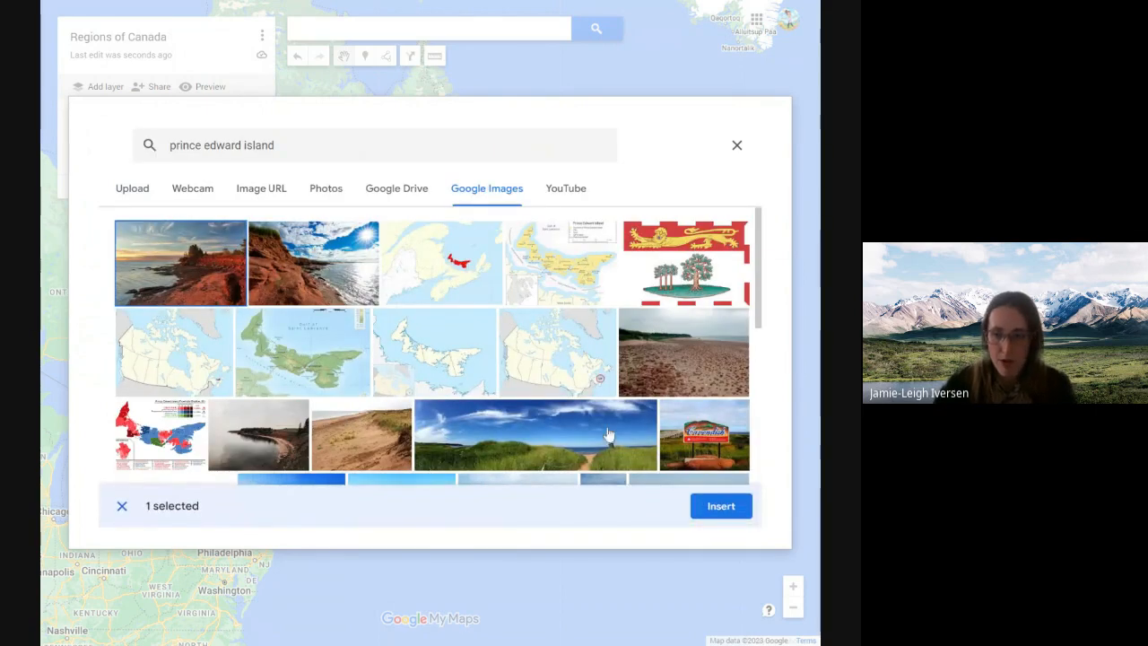
left_click(713, 504)
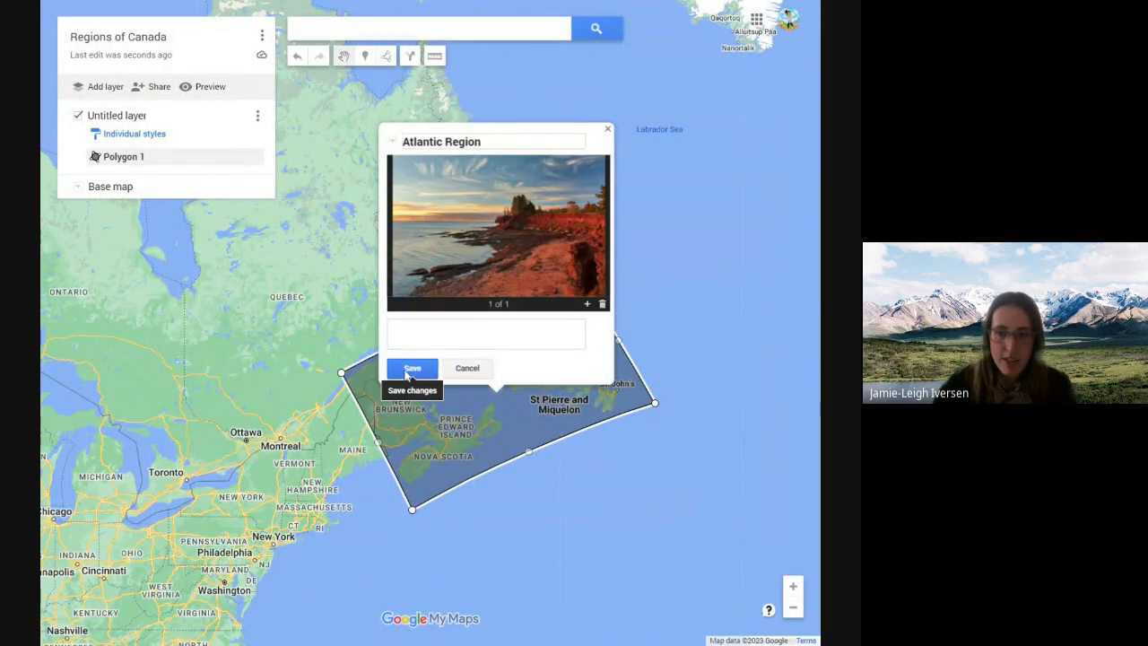
left_click(408, 371)
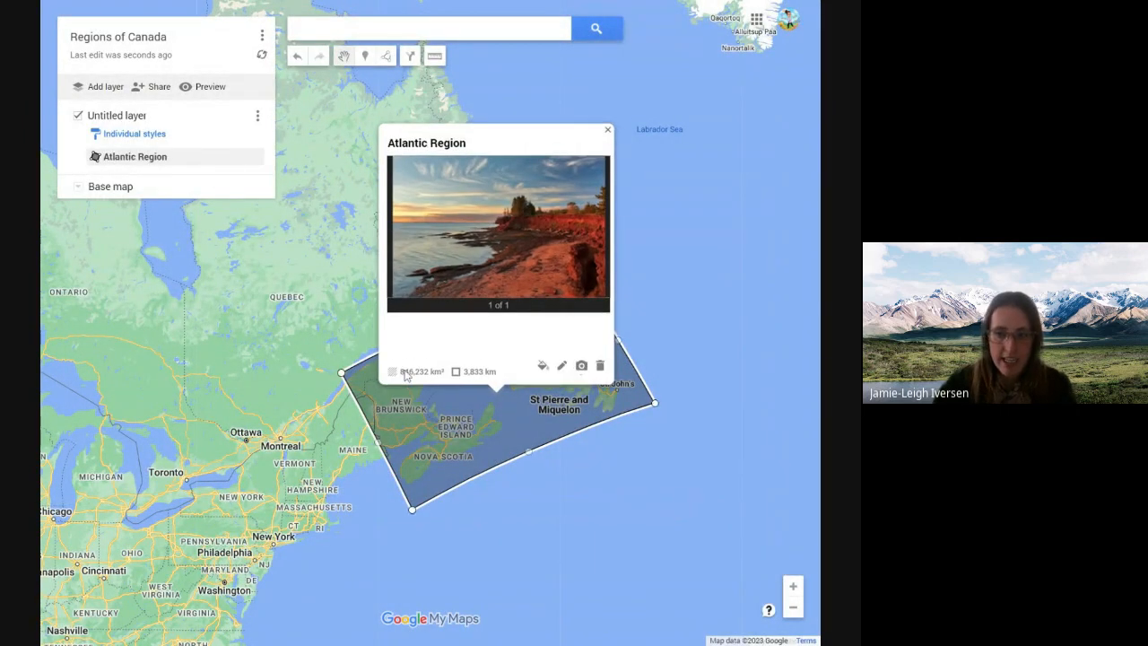
left_click(611, 511)
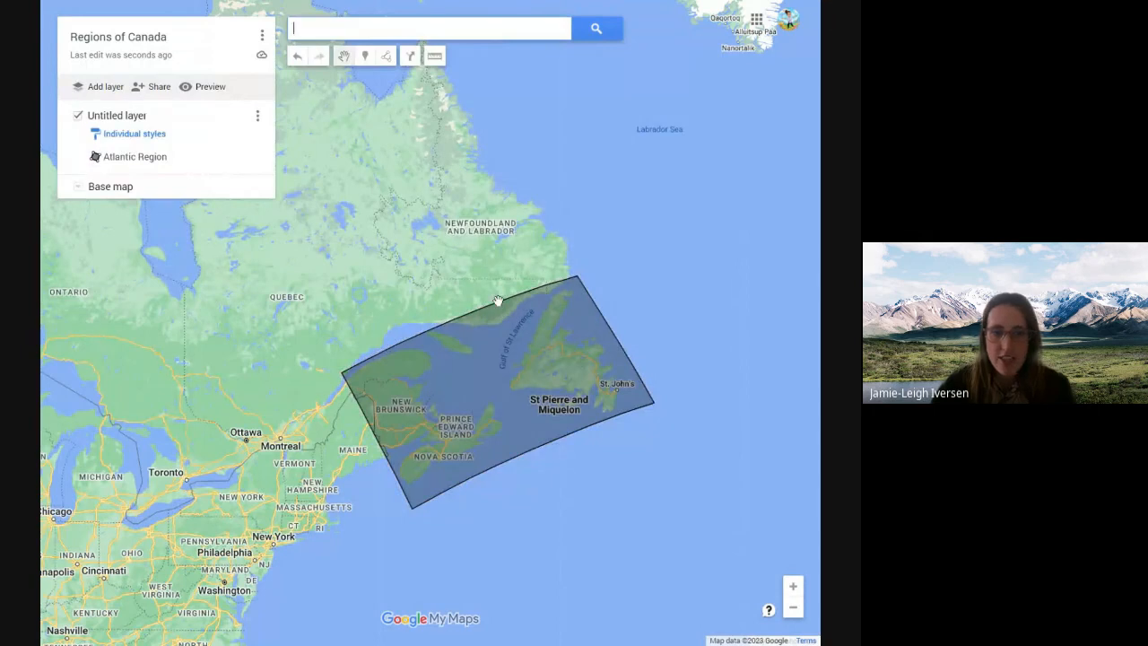
Step: Reshape the Atlantic Region polygon's northern edge with two added bends along Quebec's Gulf of St. Lawrence coast, and nudge its western corner inward
left_click_drag(498, 300, 499, 304)
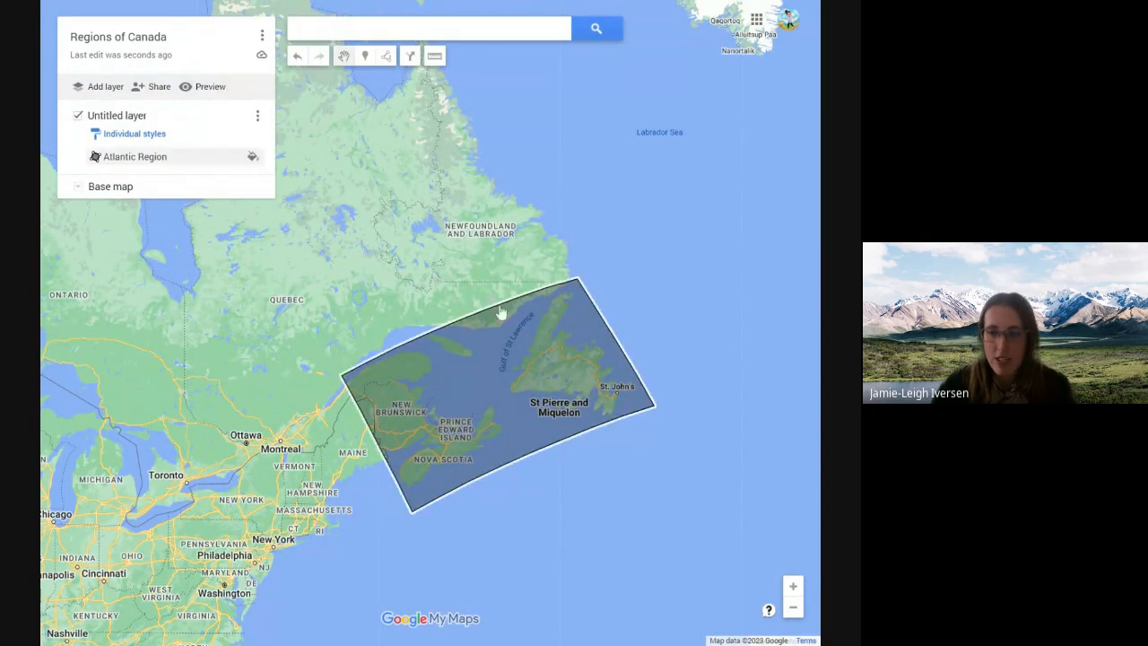
left_click(504, 311)
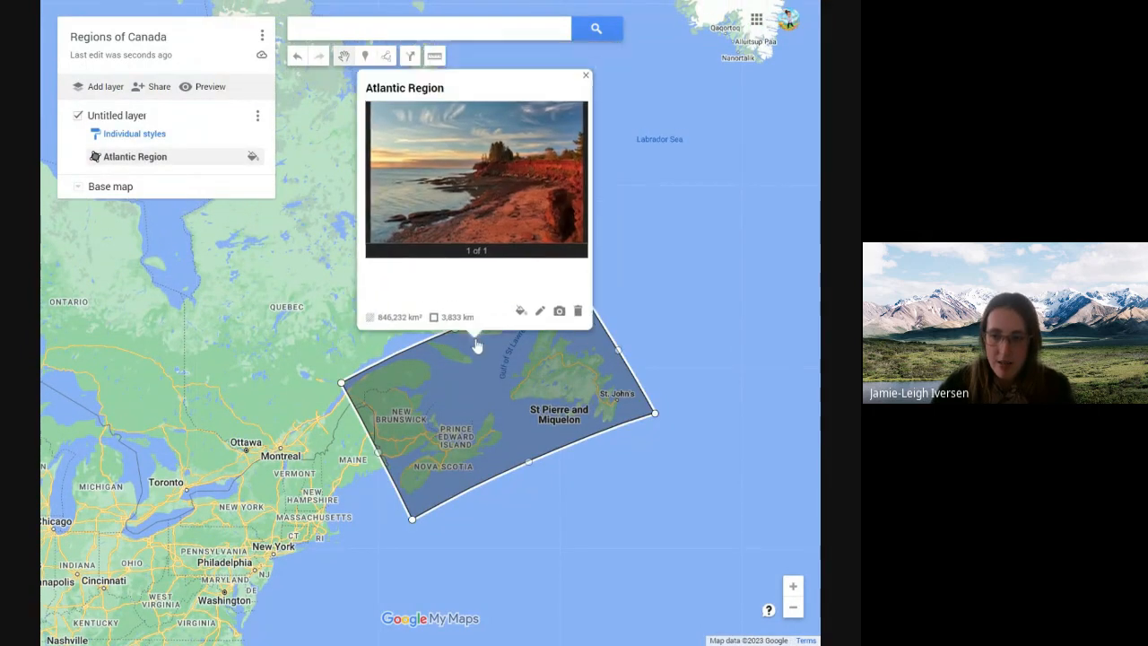
left_click(585, 77)
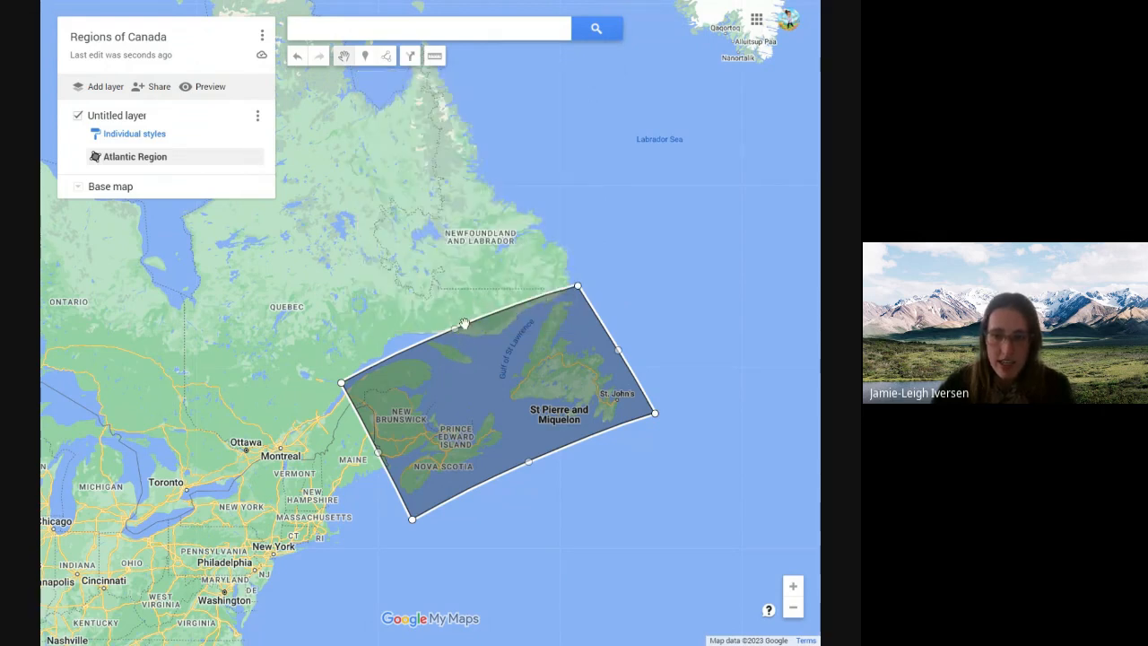
left_click_drag(459, 334, 496, 339)
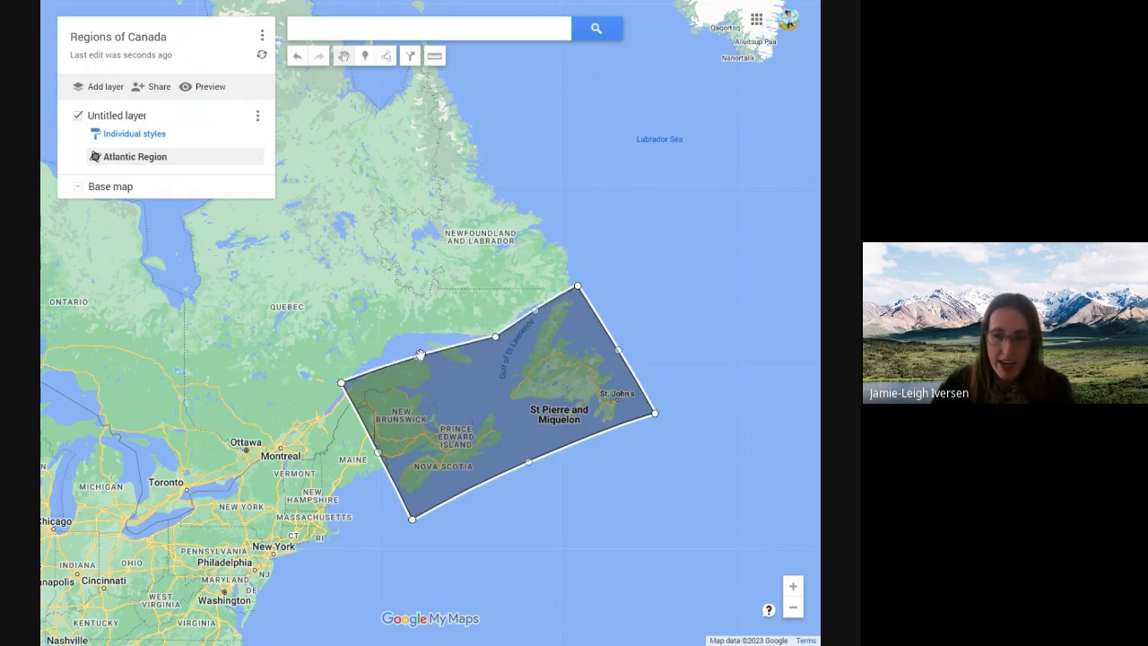
left_click_drag(418, 358, 408, 338)
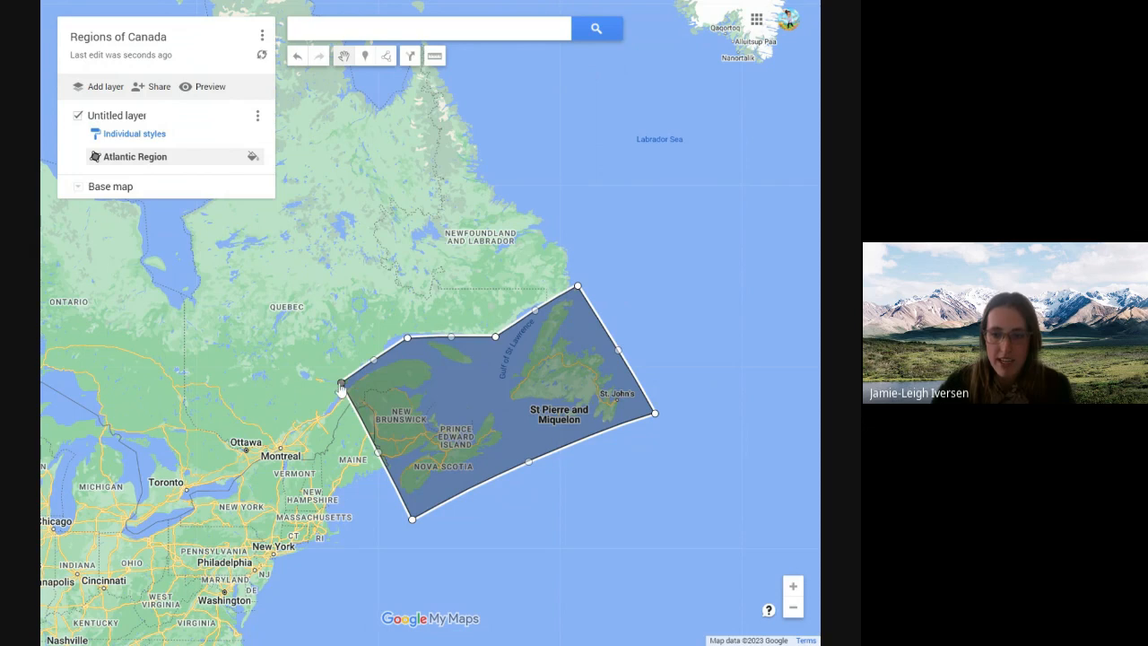
left_click_drag(343, 384, 348, 389)
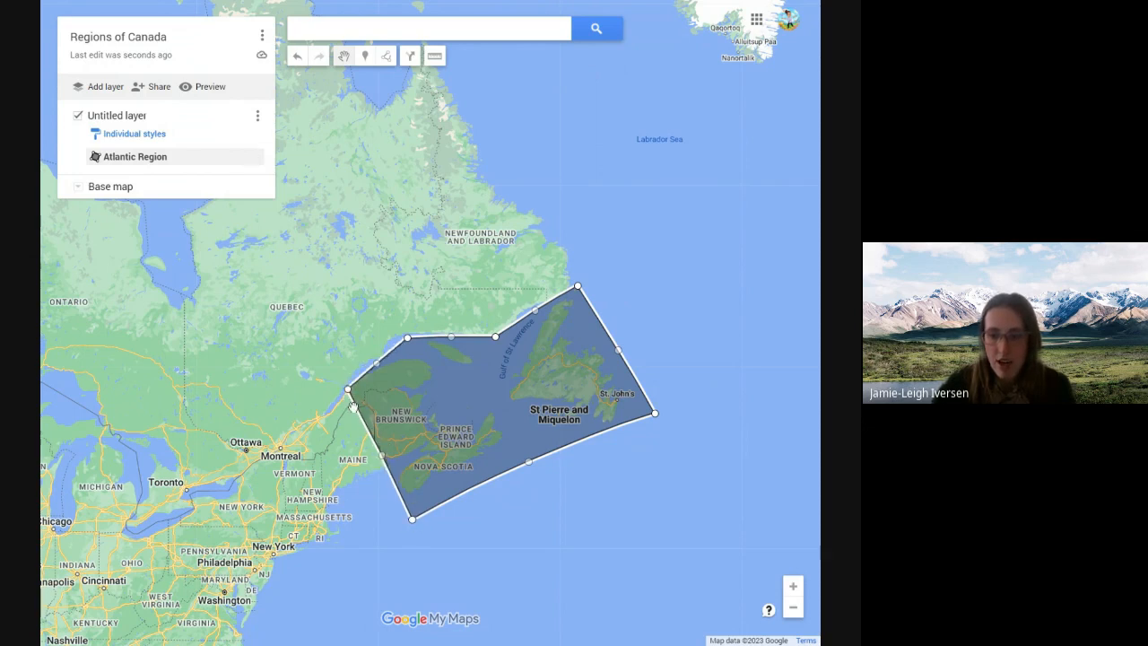
Step: Bend the Atlantic Region polygon's western edge to follow the border between Maine and New Brunswick and the coast off Nova Scotia
left_click(407, 490)
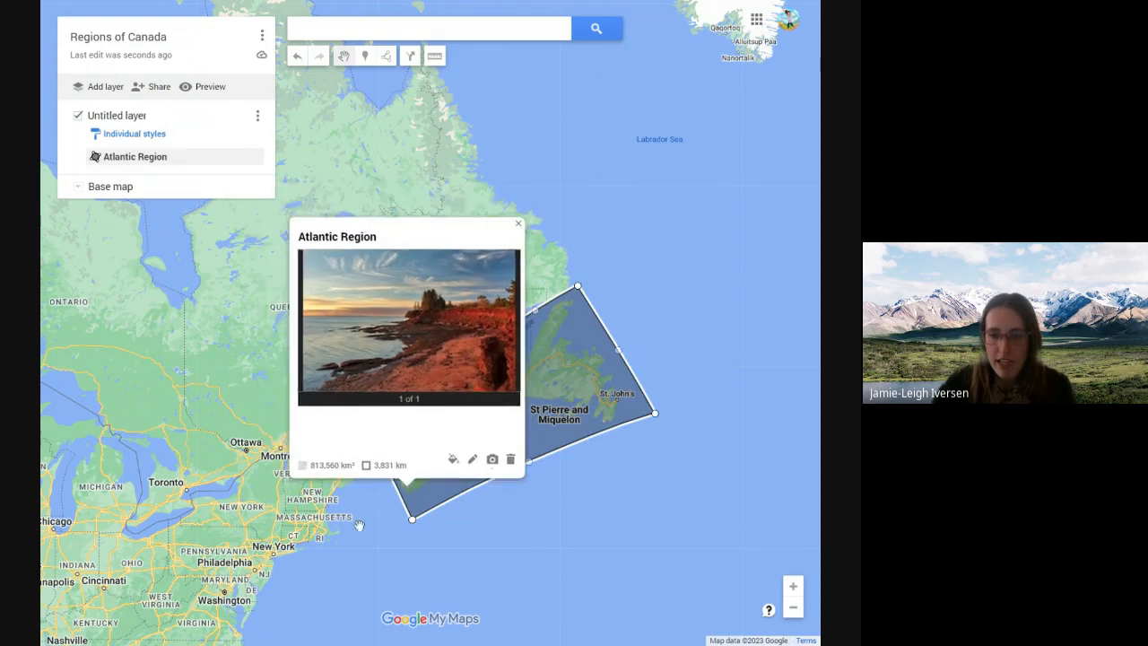
left_click(392, 449)
left_click(388, 445)
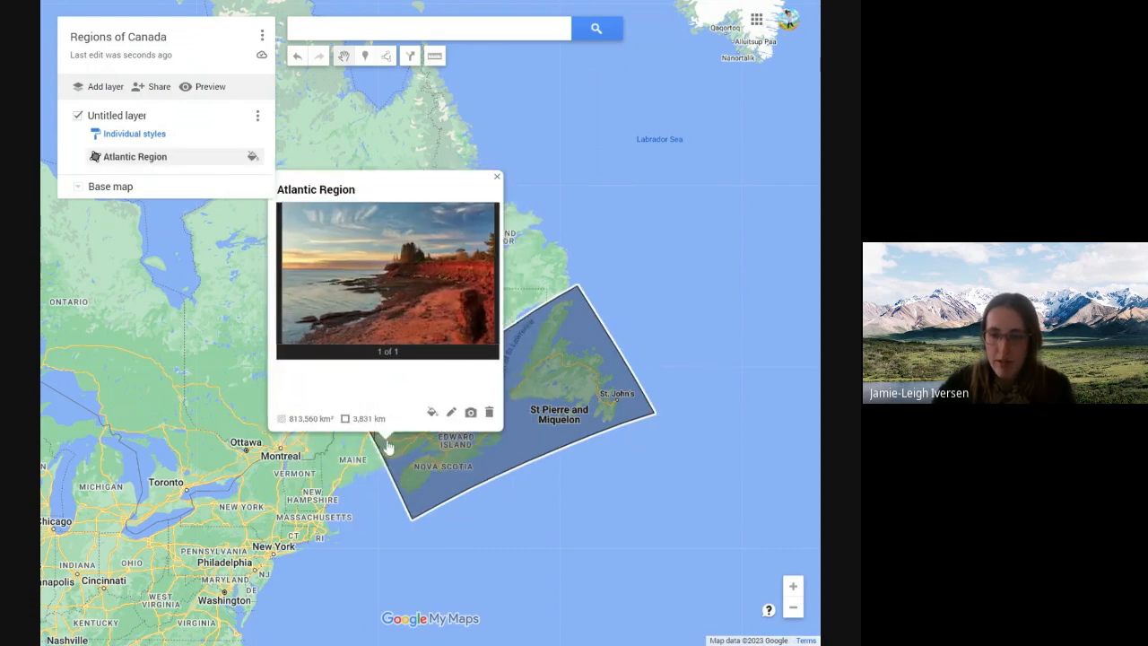
left_click(498, 179)
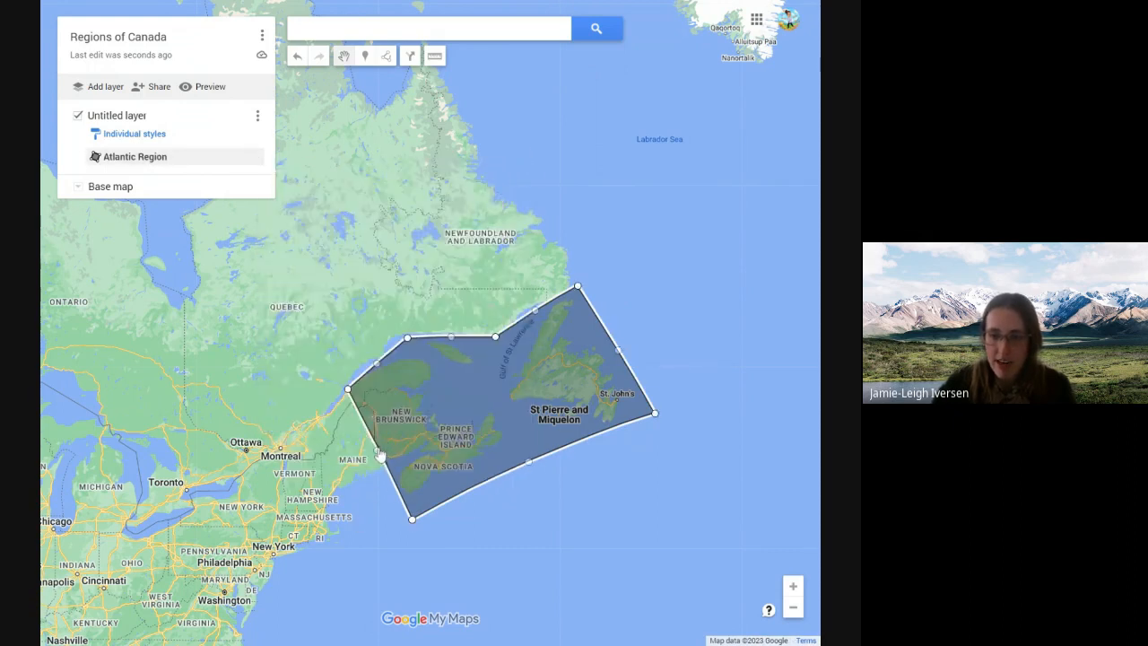
left_click_drag(380, 453, 368, 409)
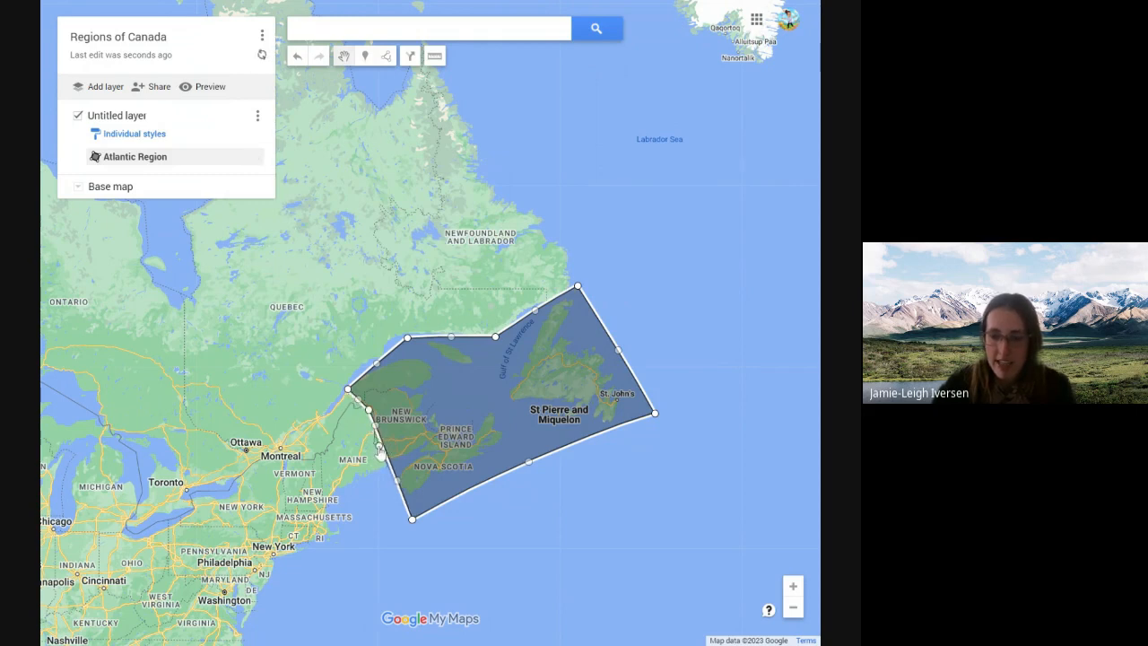
left_click_drag(379, 453, 376, 448)
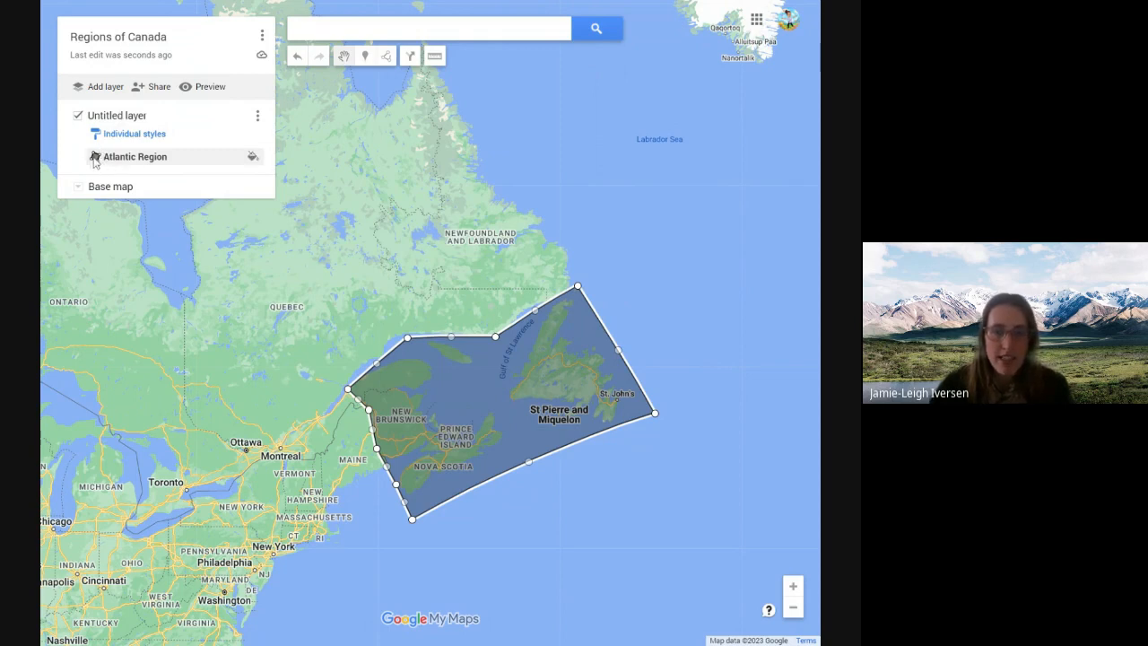
Step: Try blue and yellow on the Atlantic Region polygon, and set its colour to orange
left_click(254, 159)
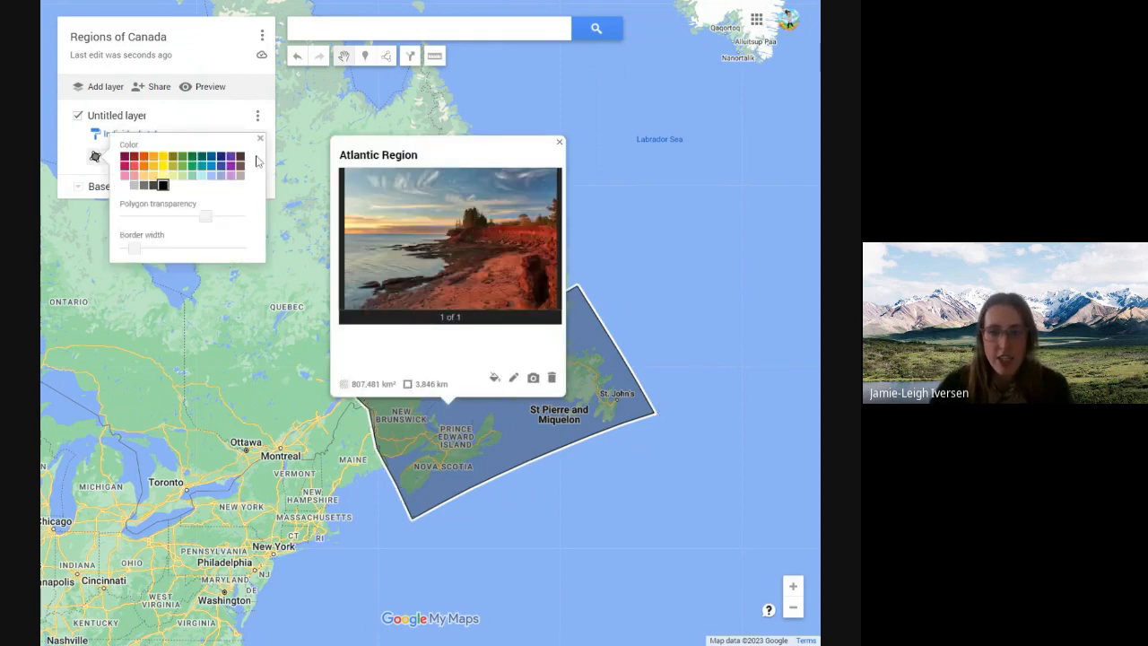
left_click(210, 157)
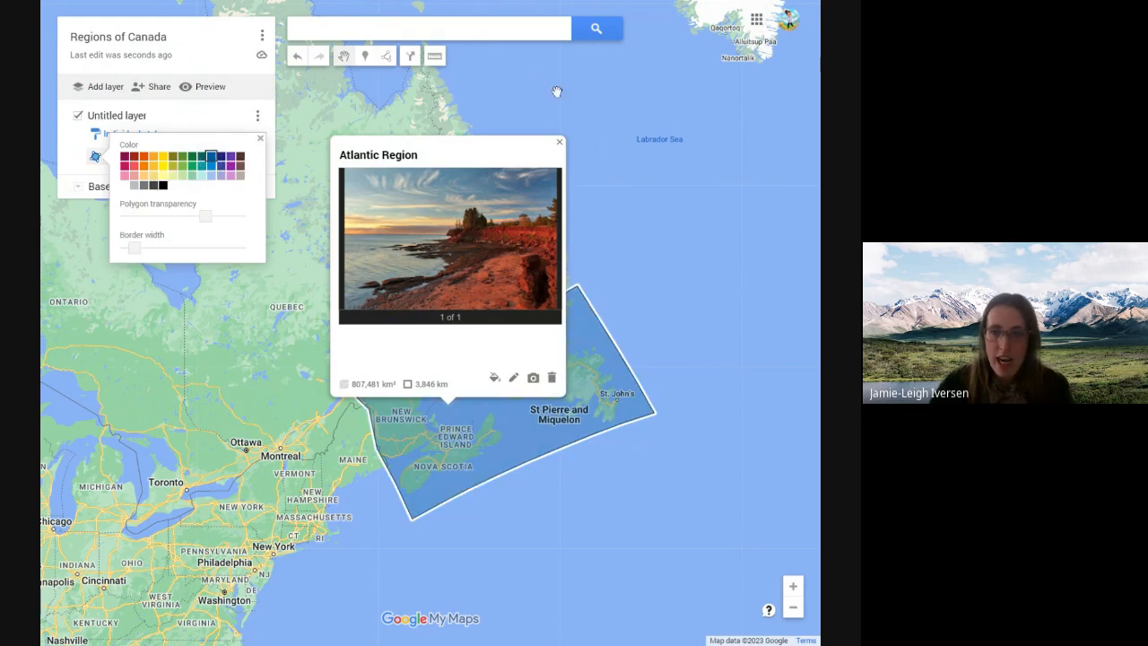
left_click(164, 158)
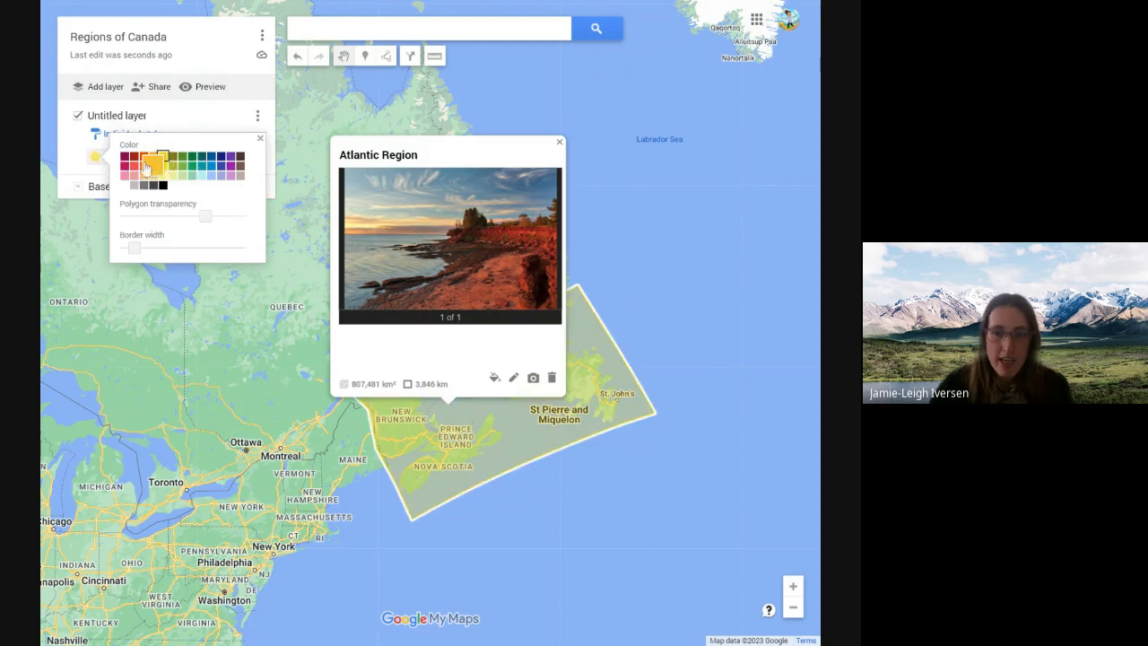
left_click(142, 164)
left_click(559, 141)
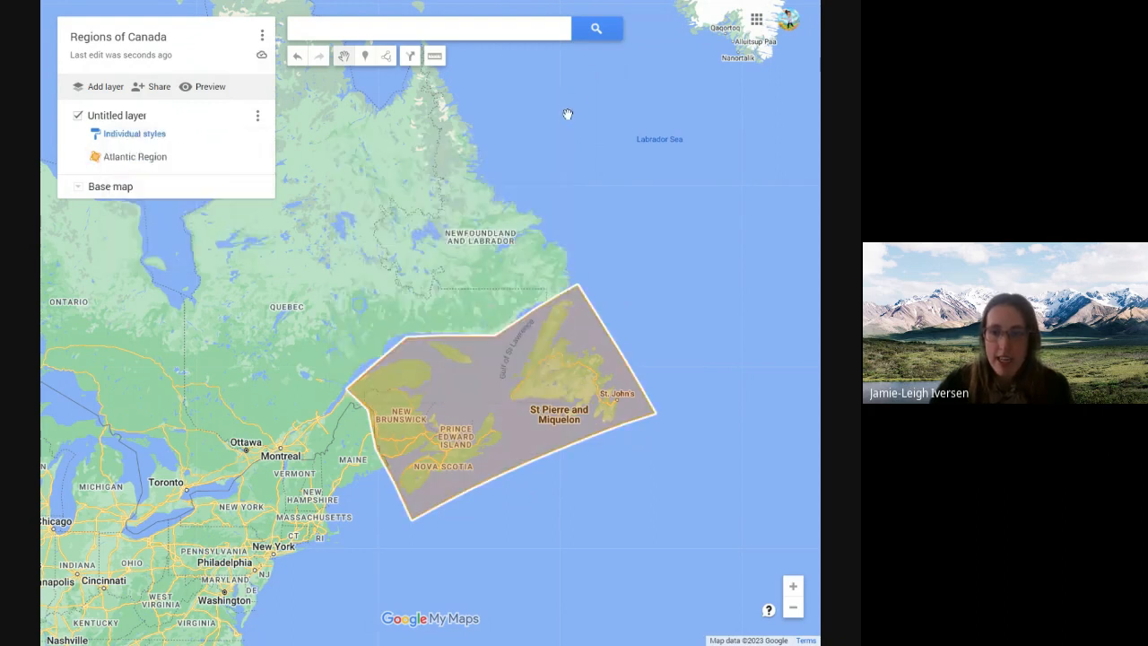
Step: Bring all of Canada into view and switch the base map to satellite imagery
scroll(460, 318, "down", 5)
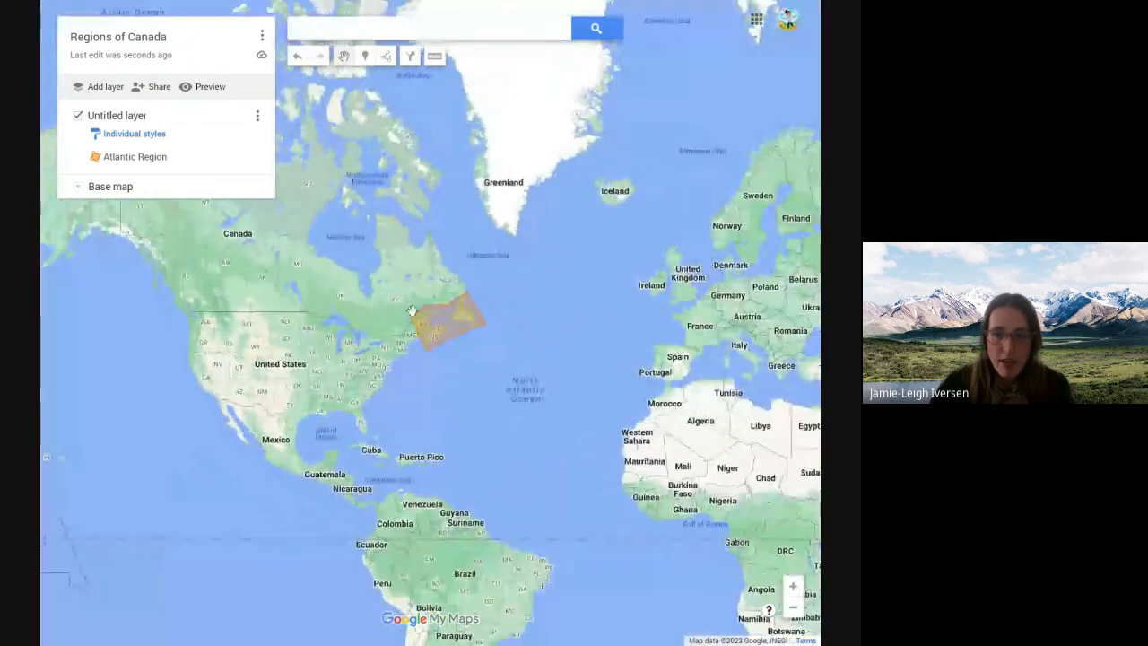
left_click_drag(410, 316, 414, 415)
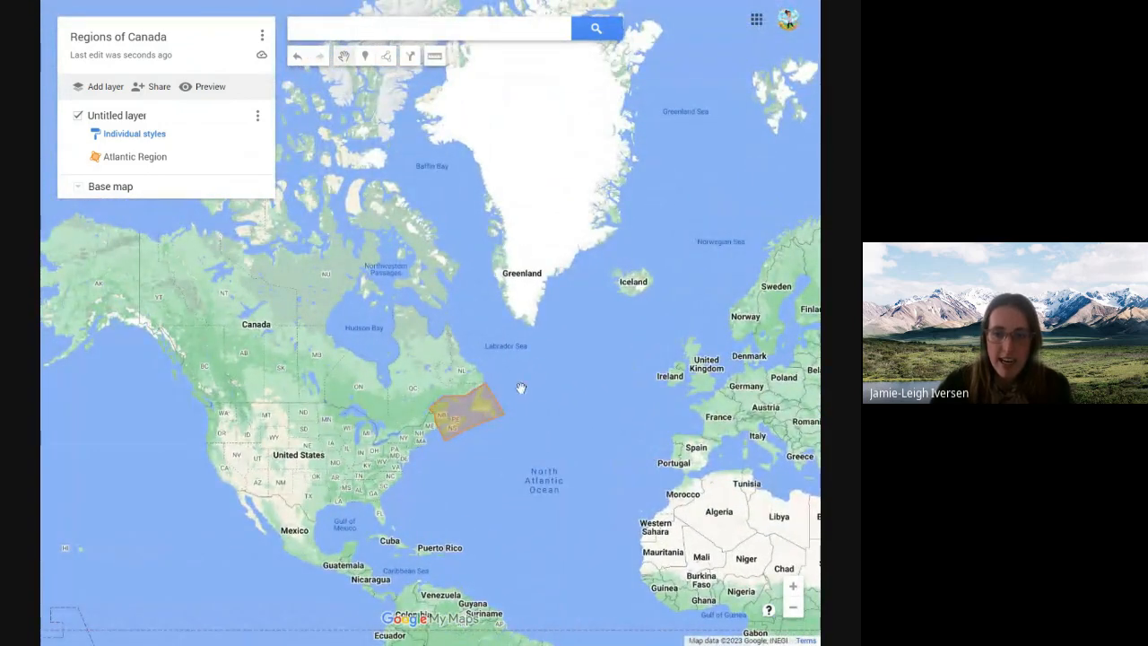
scroll(510, 387, "up", 5)
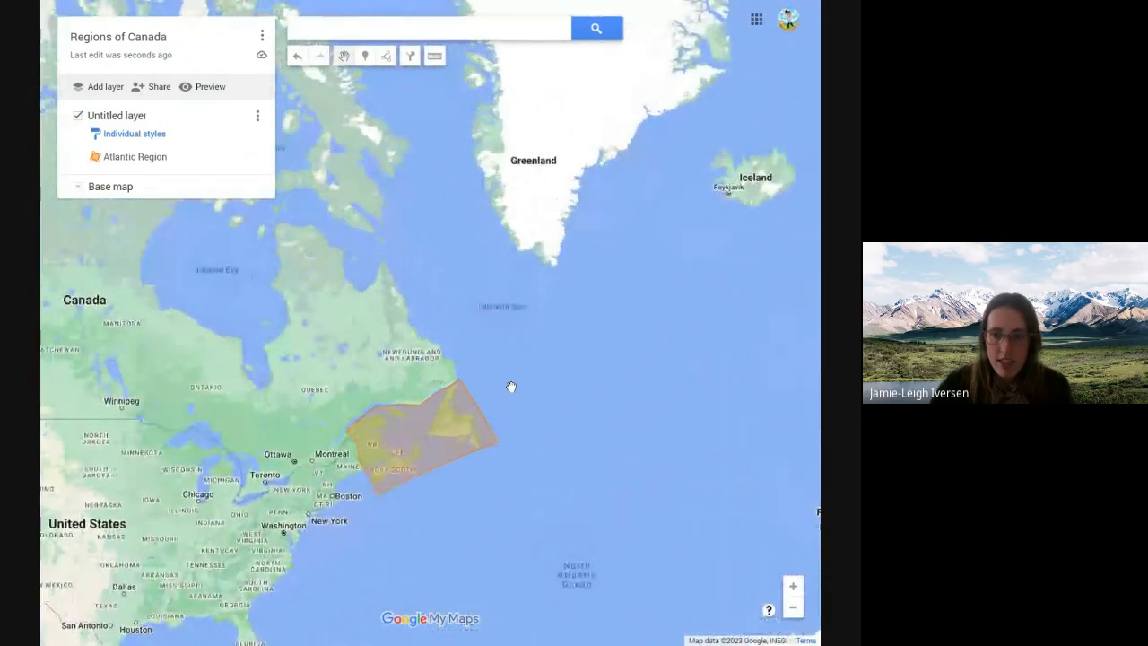
scroll(336, 338, "down", 2)
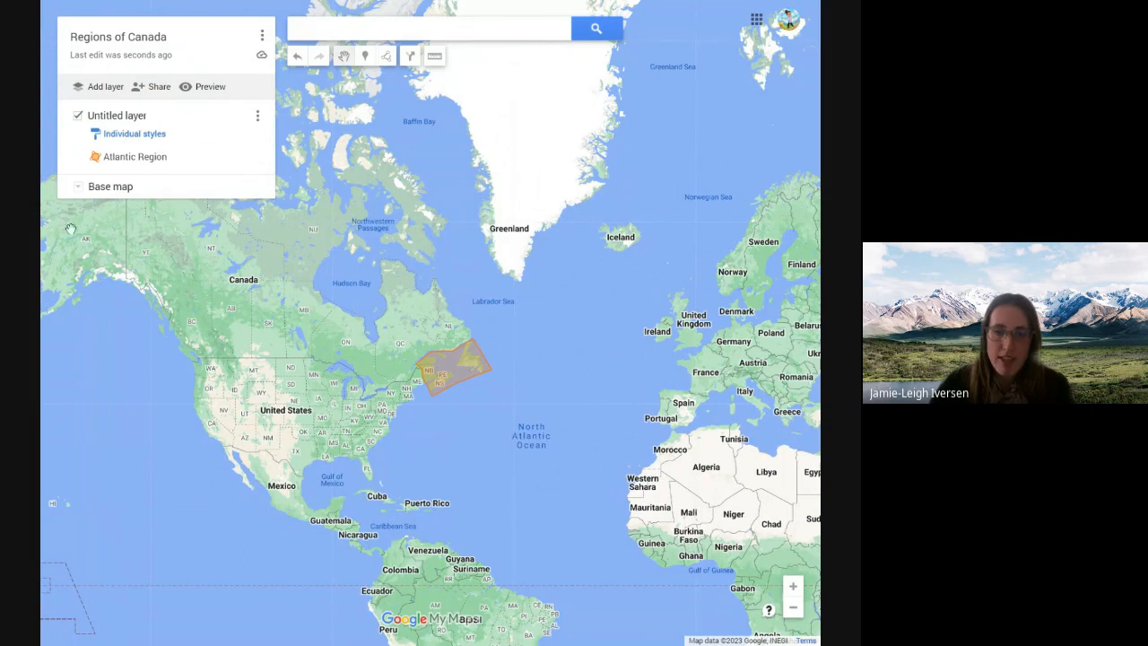
left_click(78, 187)
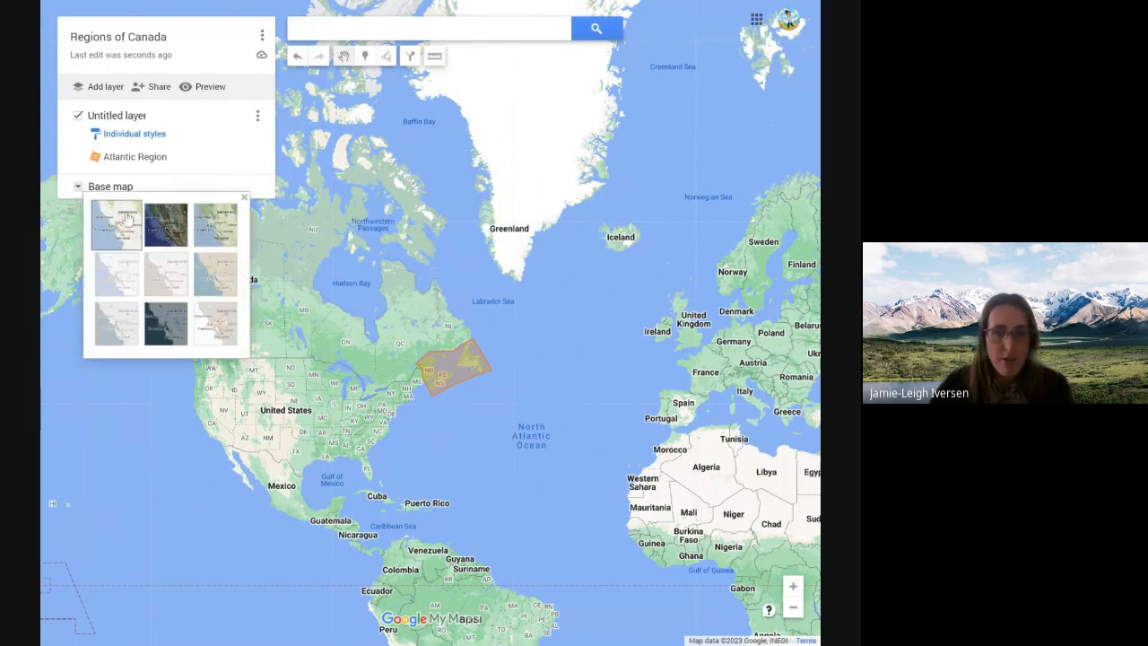
left_click(164, 229)
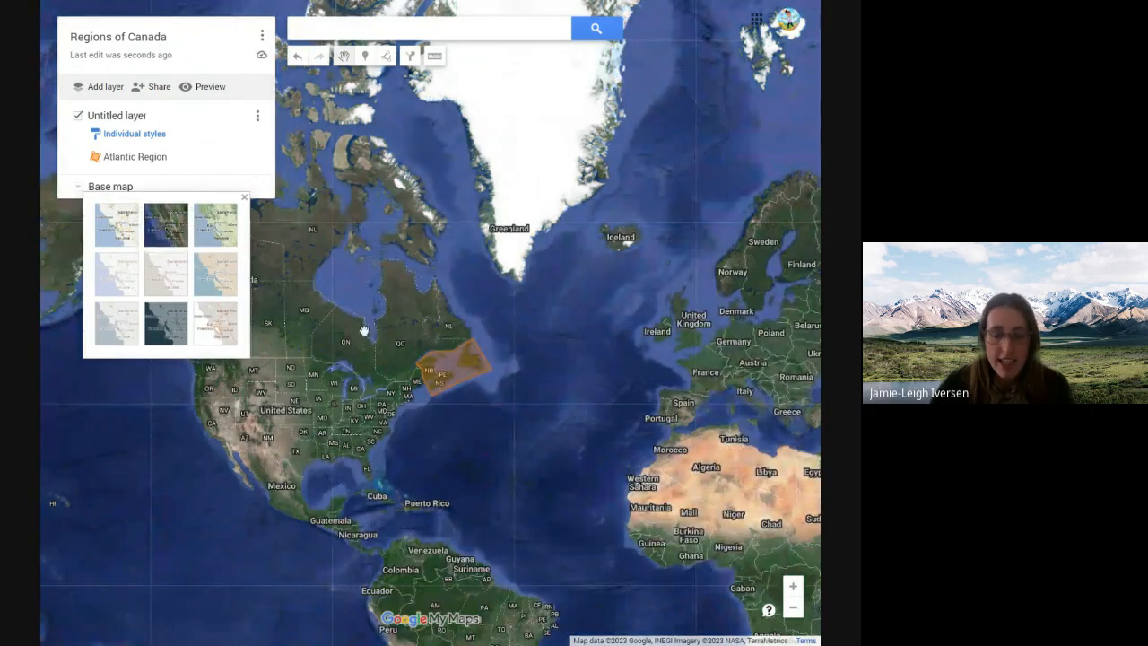
scroll(404, 330, "up", 3)
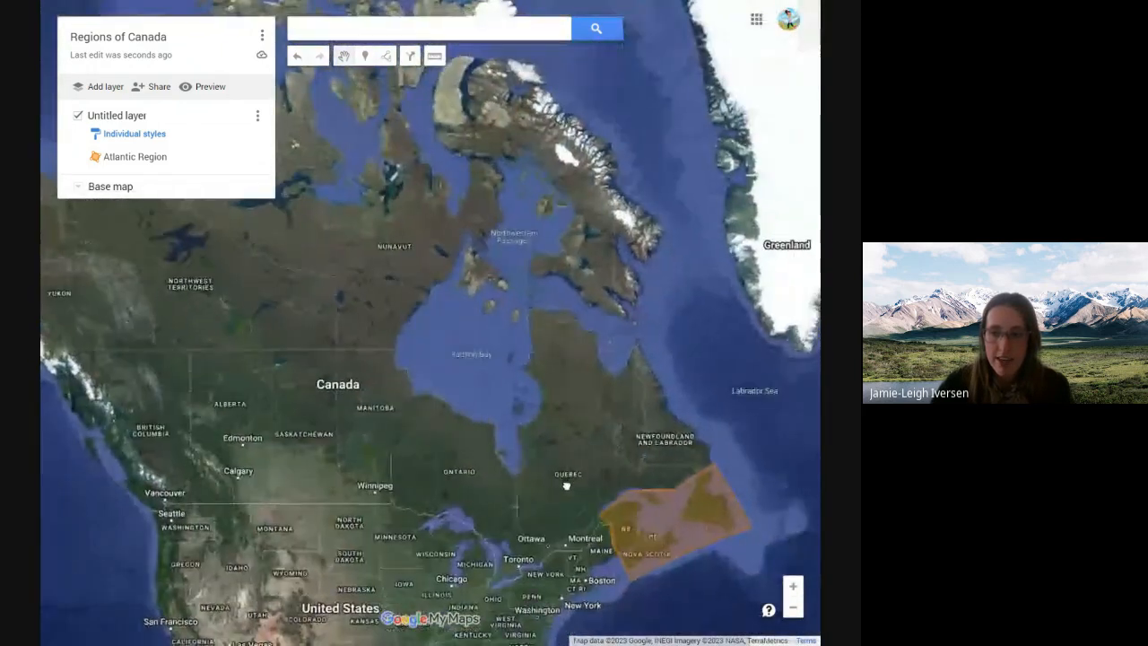
left_click_drag(566, 485, 436, 410)
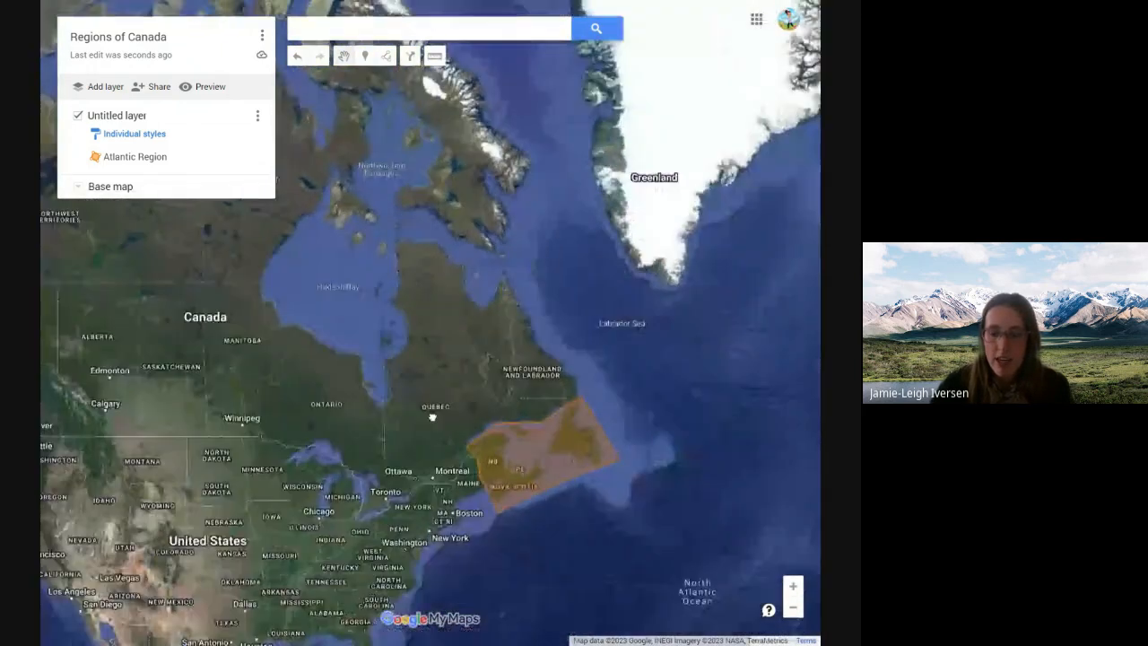
left_click(491, 473)
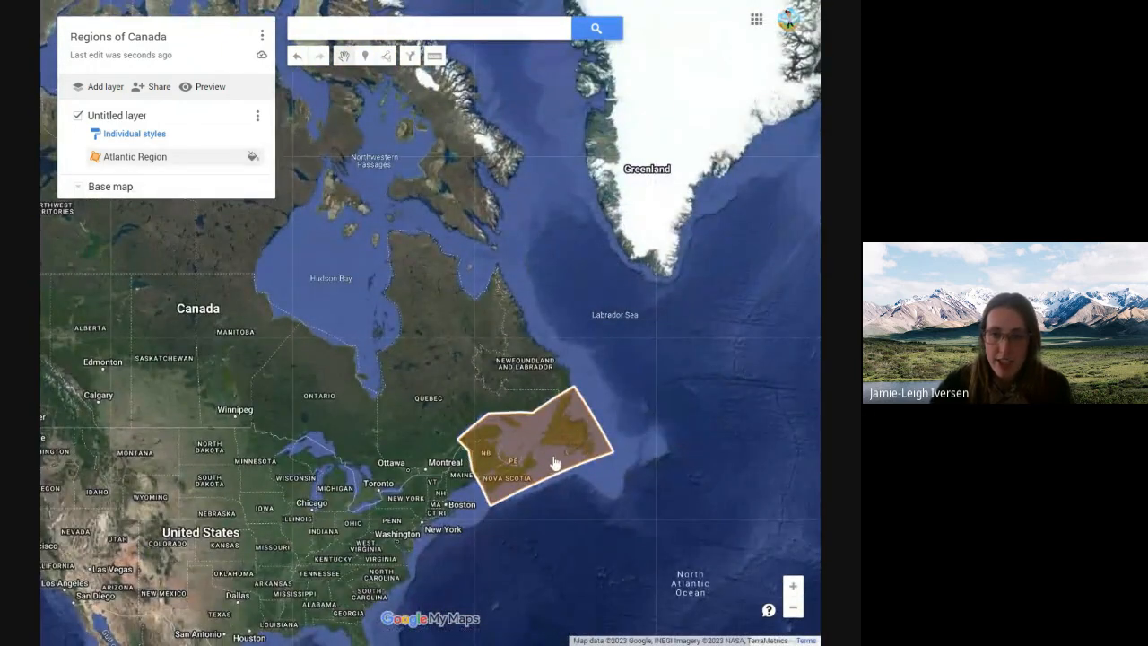
left_click(419, 464)
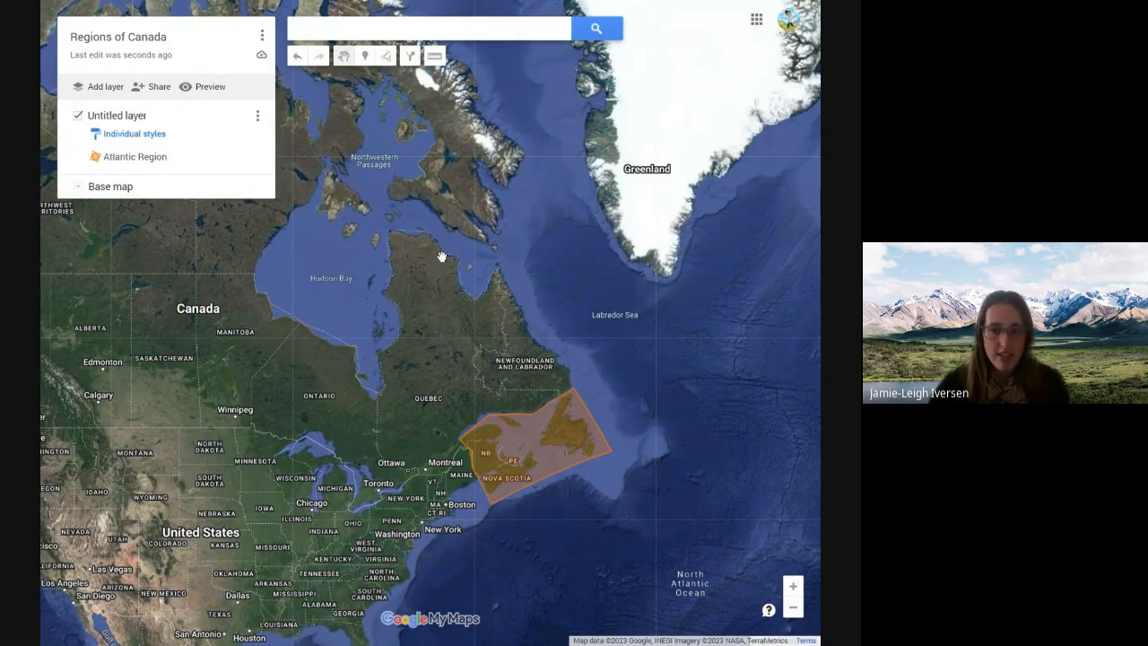
scroll(505, 323, "down", 5)
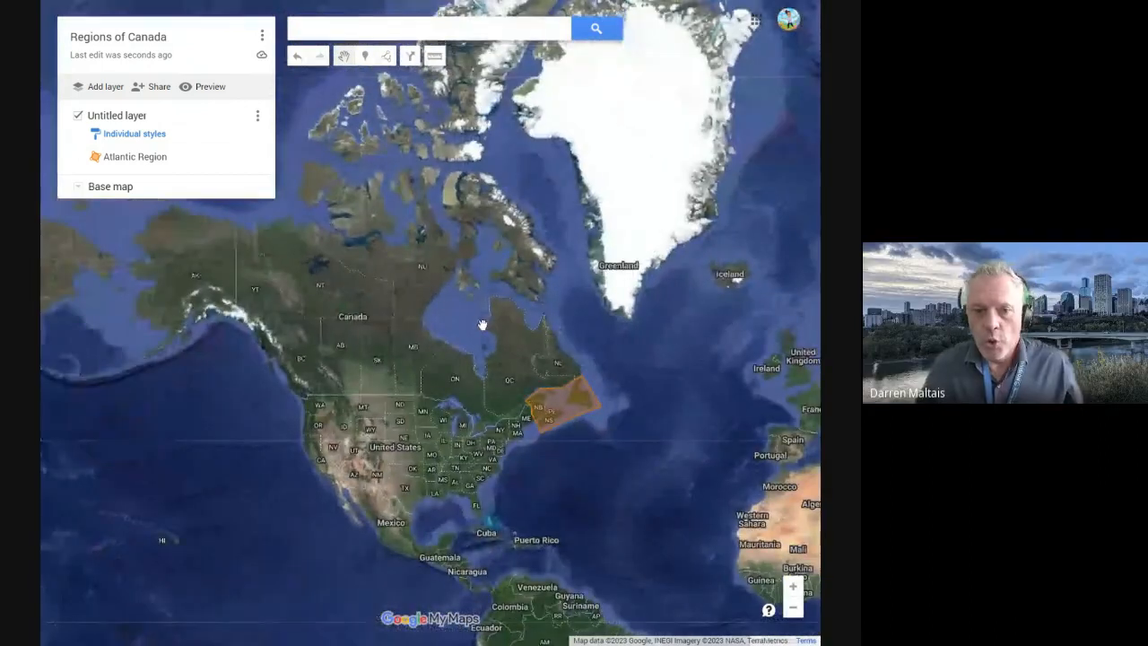
left_click_drag(482, 324, 412, 378)
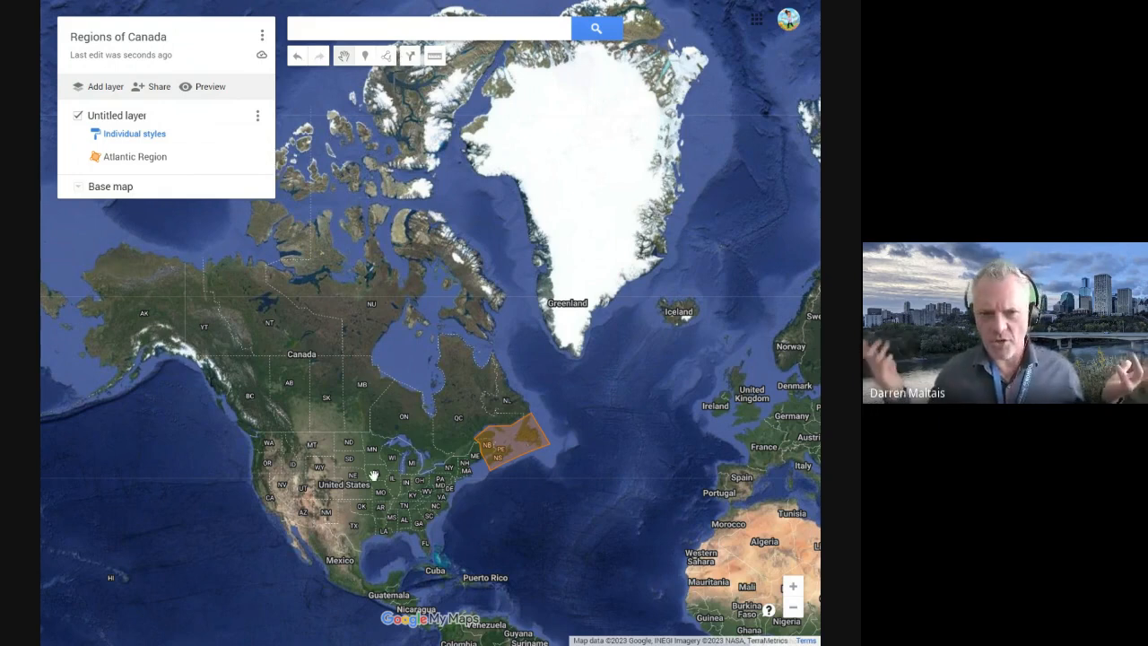
Step: Pull the middle of the Atlantic Region polygon's southern edge inward, between Nova Scotia and St Pierre and Miquelon
scroll(520, 464, "up", 1)
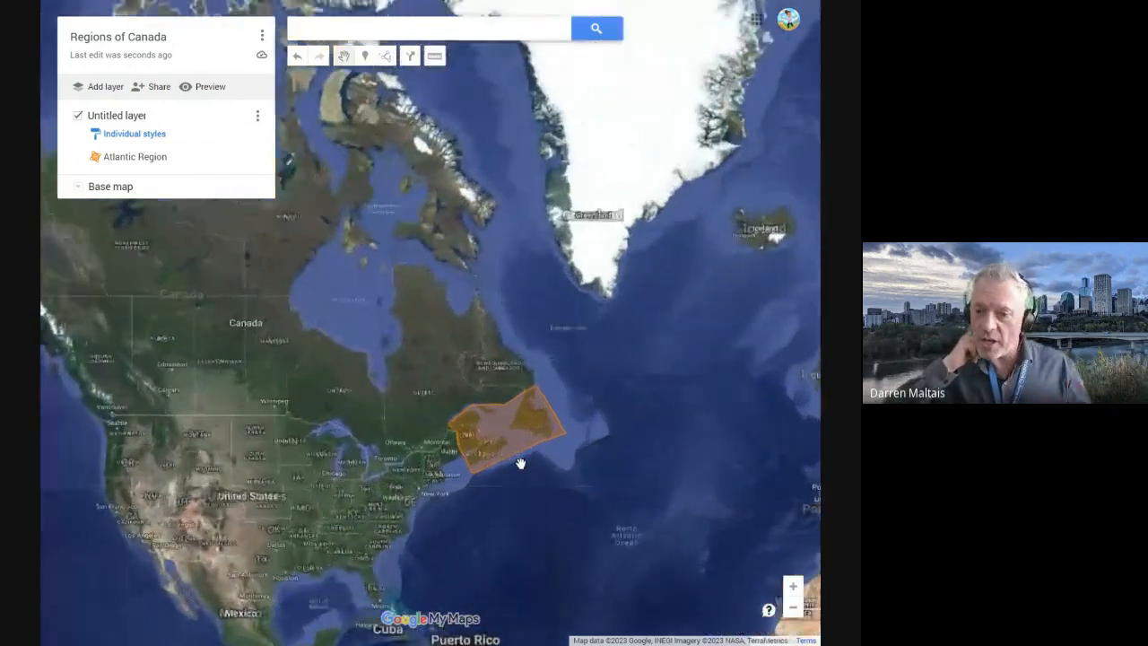
scroll(520, 464, "up", 2)
left_click(443, 405)
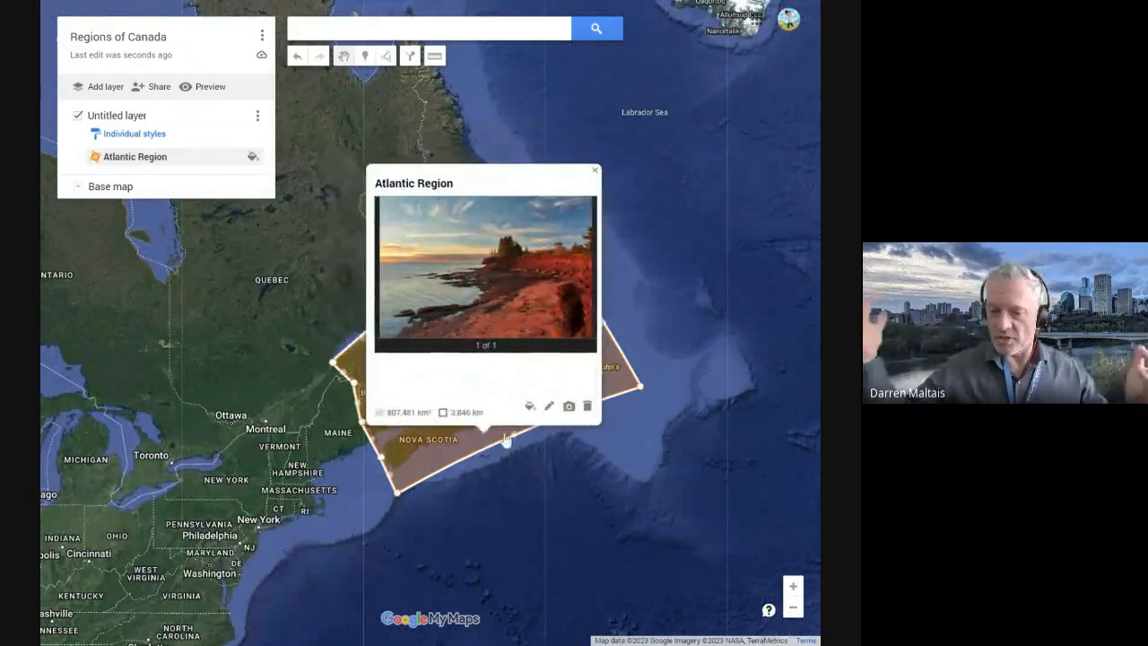
left_click(513, 427)
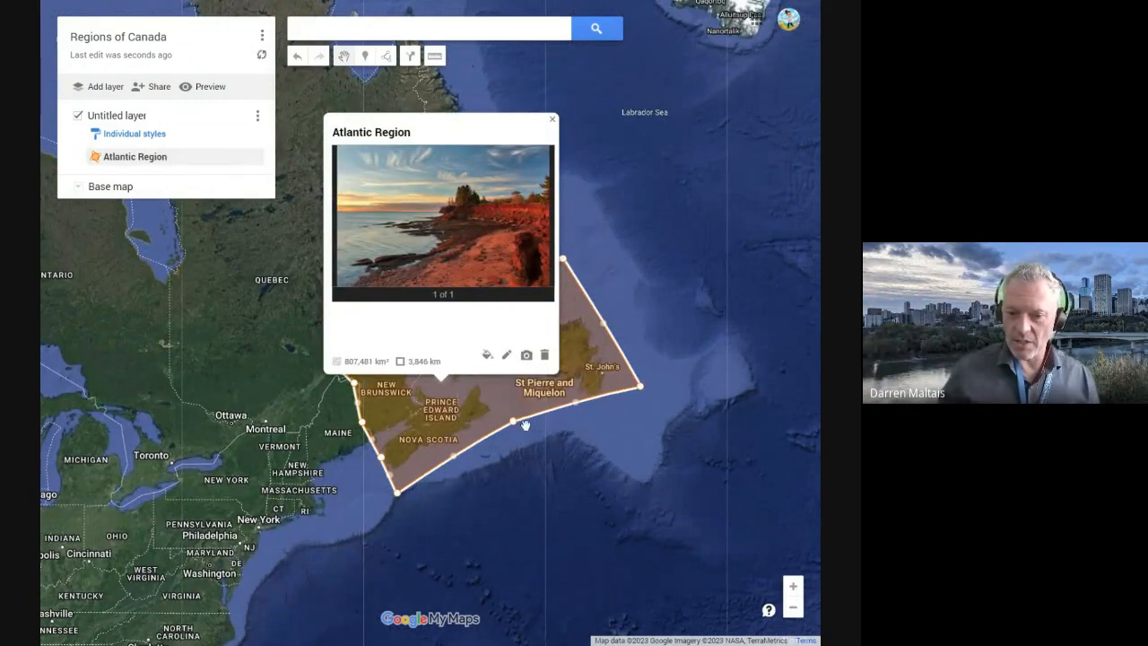
left_click_drag(512, 422, 509, 414)
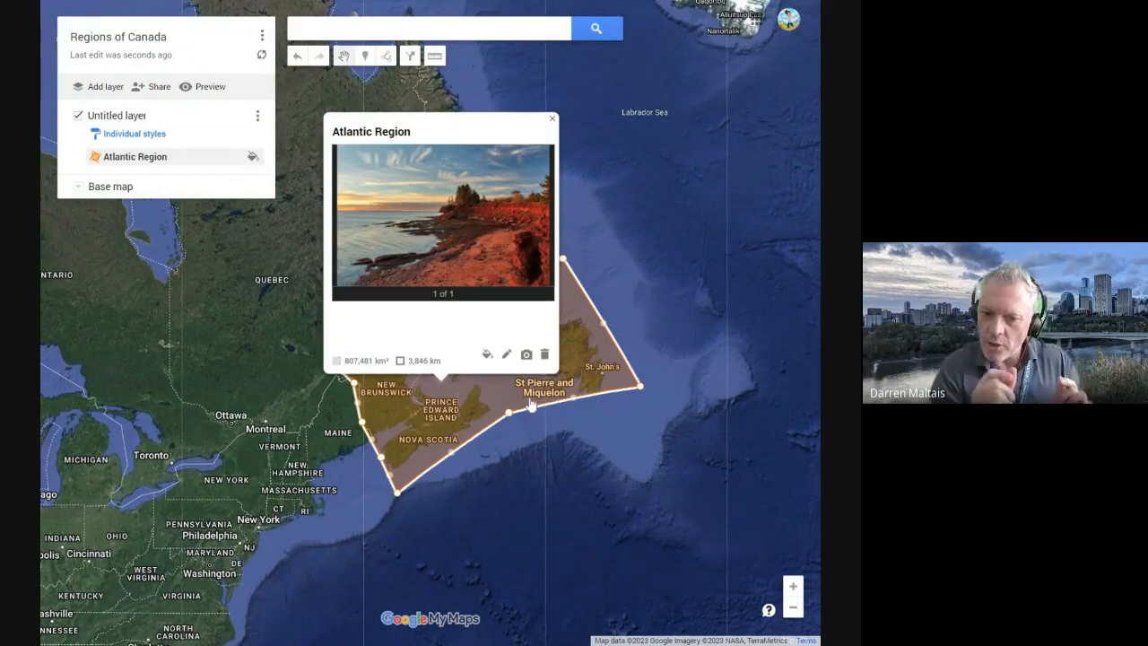
left_click(552, 117)
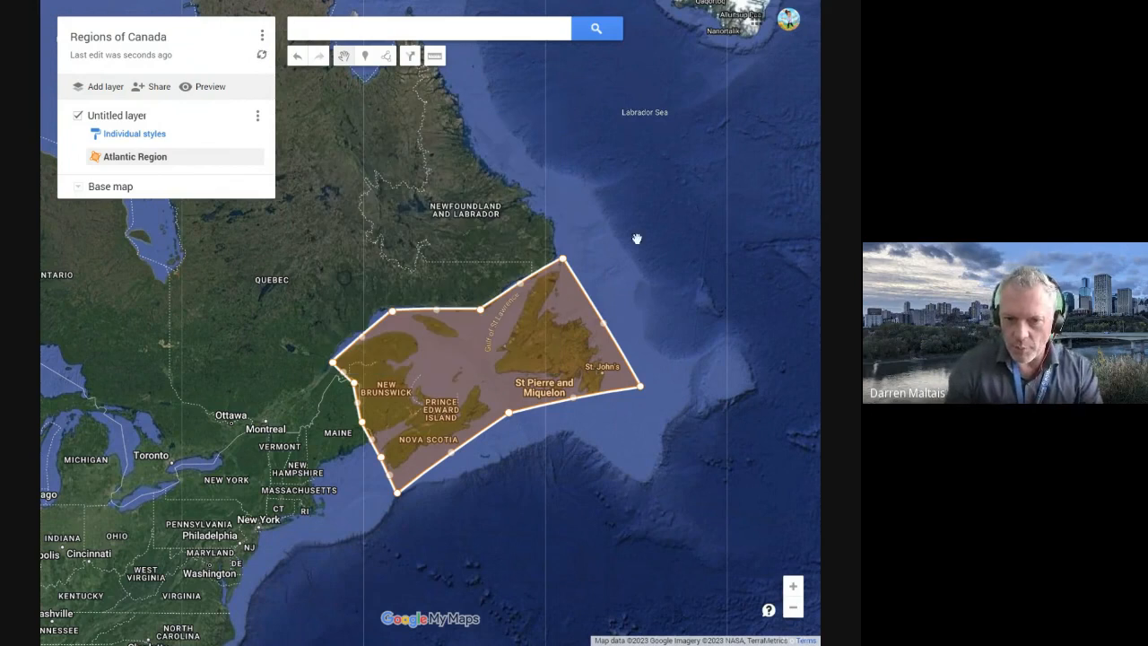
Step: Pull the Atlantic Region polygon's southern edge outward between St Pierre and Miquelon and the polygon's eastern corner, and deselect the polygon
left_click(579, 411)
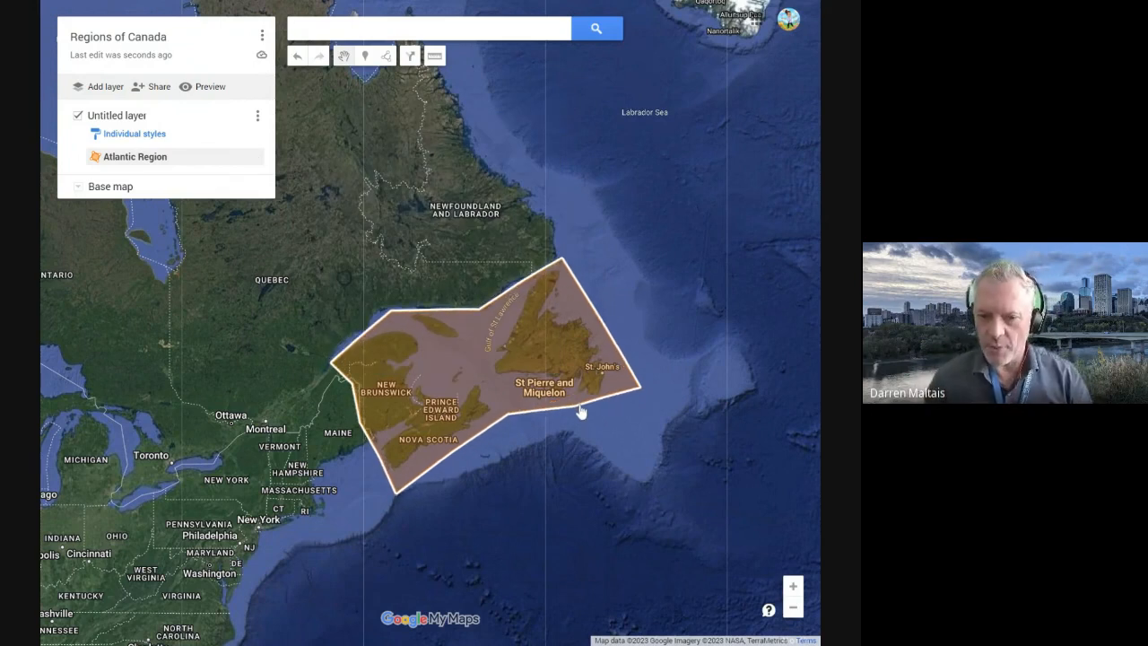
left_click(605, 403)
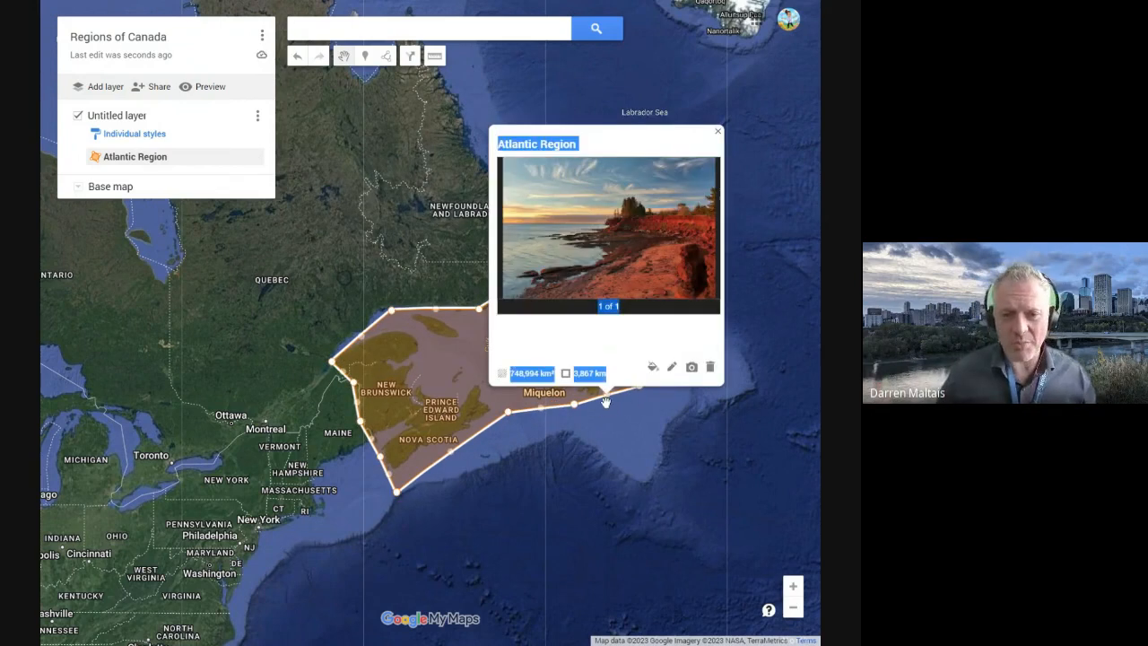
left_click(605, 403)
left_click(607, 401)
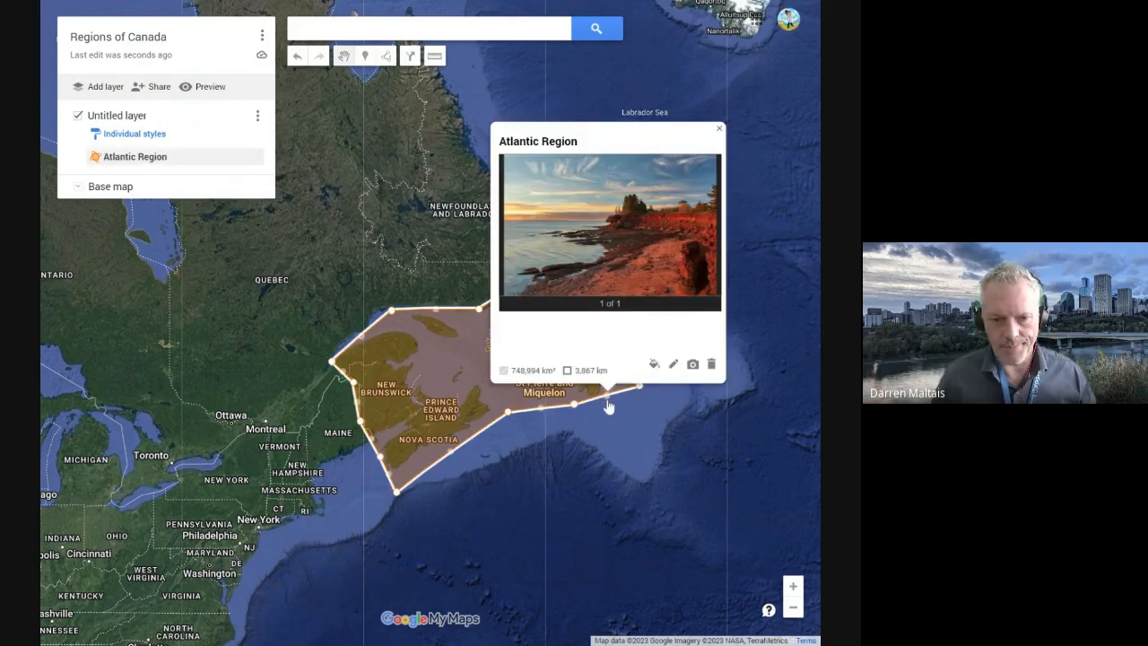
left_click(612, 397)
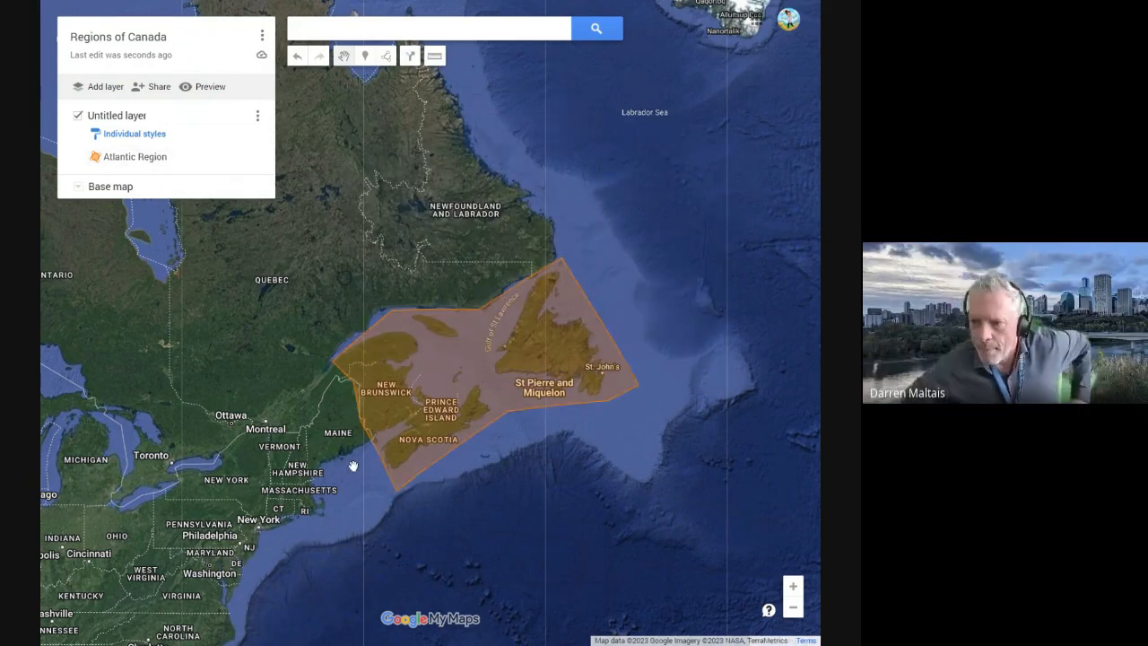
Step: Place a marker in the sea just west of St Pierre and Miquelon, named "Fishing" with the description "cod fishing"
left_click_drag(288, 420, 422, 456)
scroll(423, 456, "down", 3)
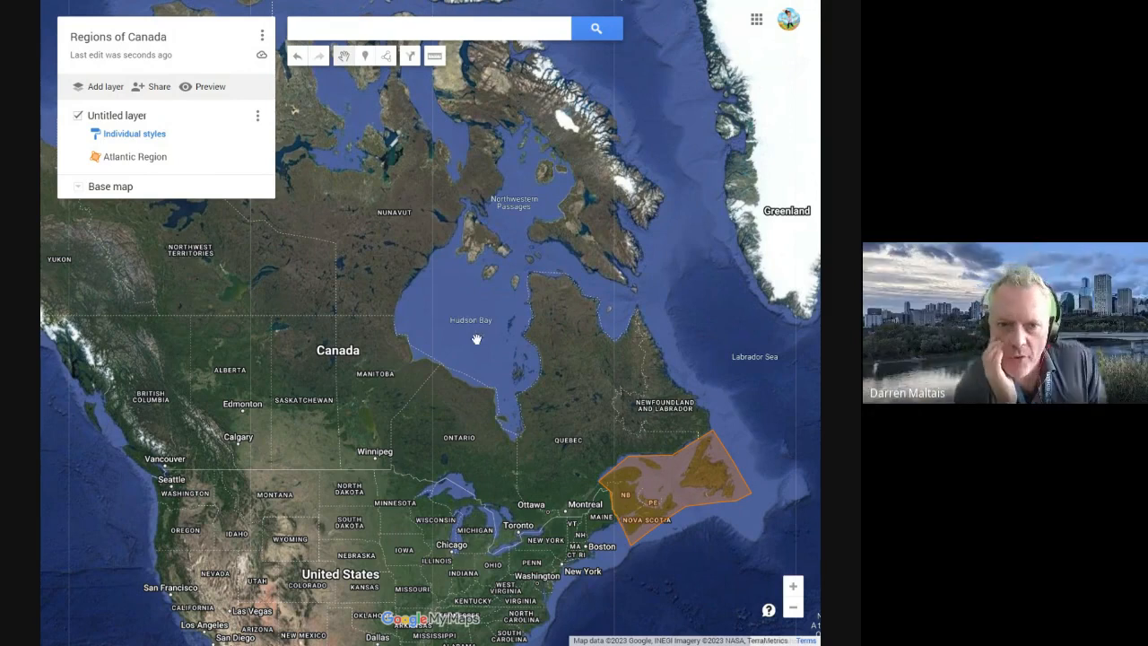
left_click_drag(487, 397, 515, 361)
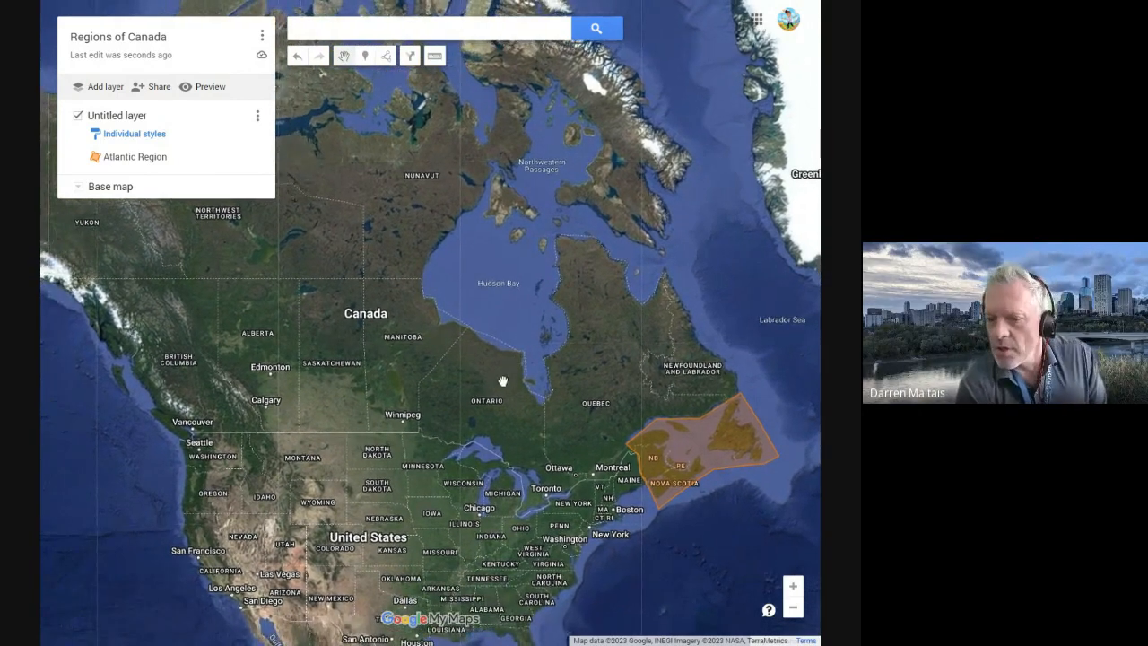
left_click_drag(594, 406, 409, 364)
scroll(408, 364, "up", 1)
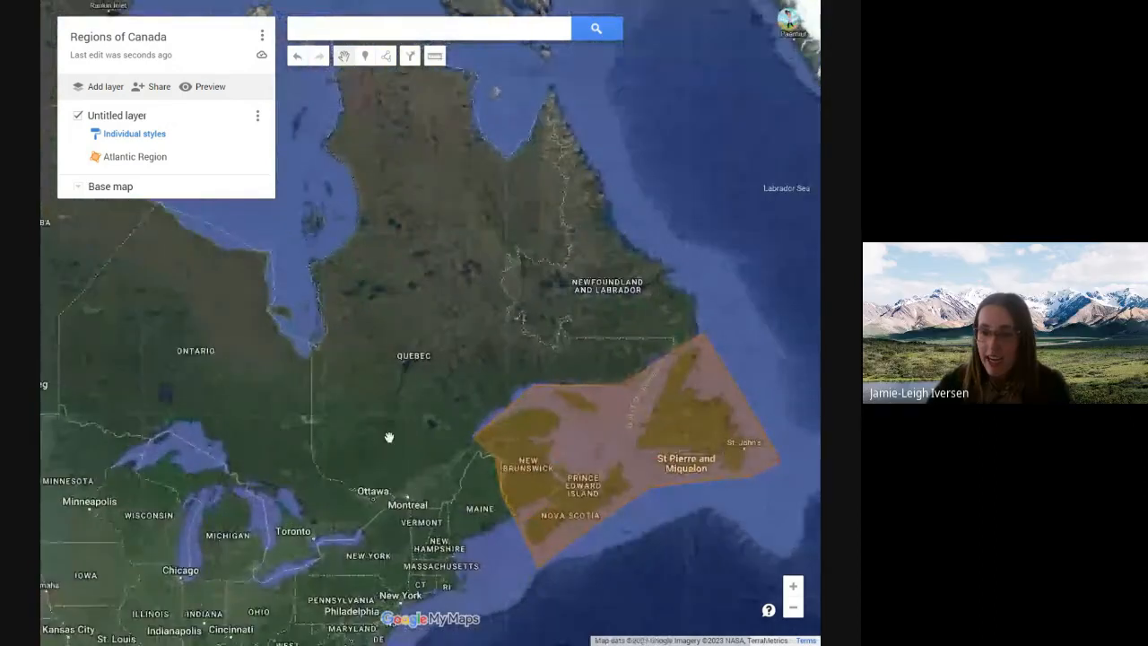
left_click_drag(389, 436, 264, 369)
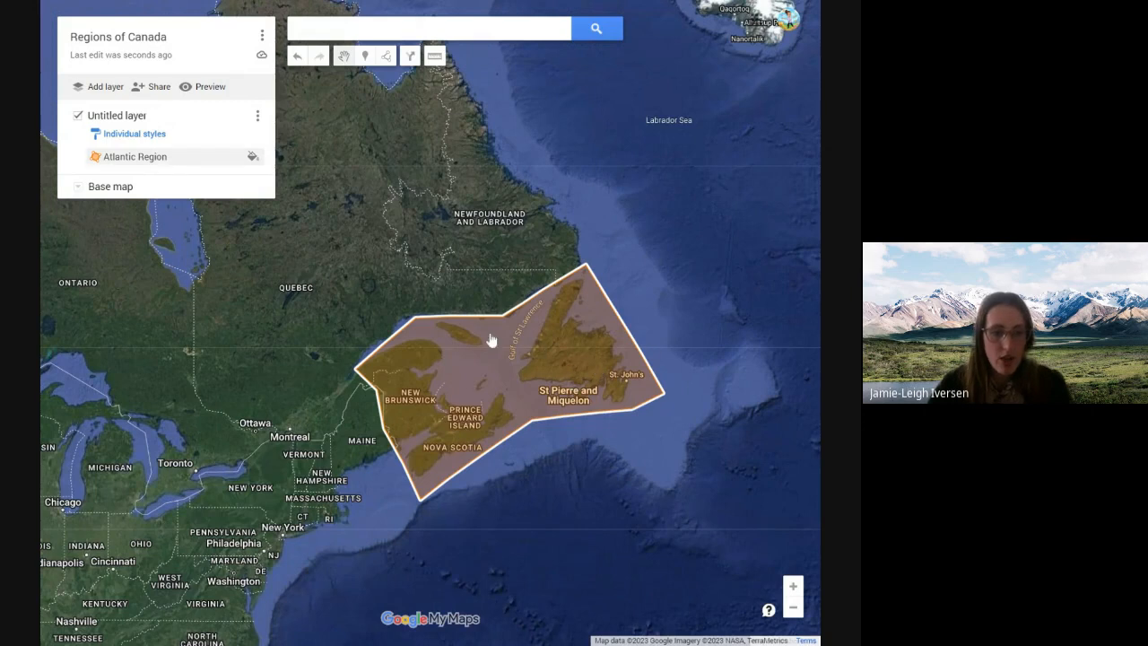
left_click(366, 57)
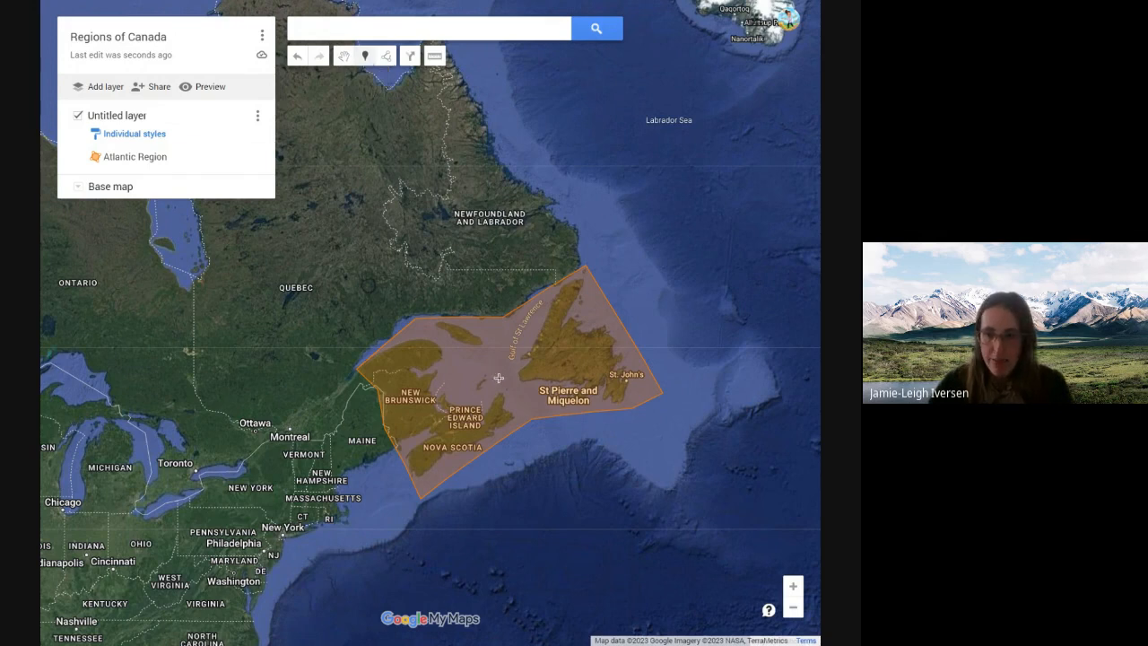
left_click(529, 405)
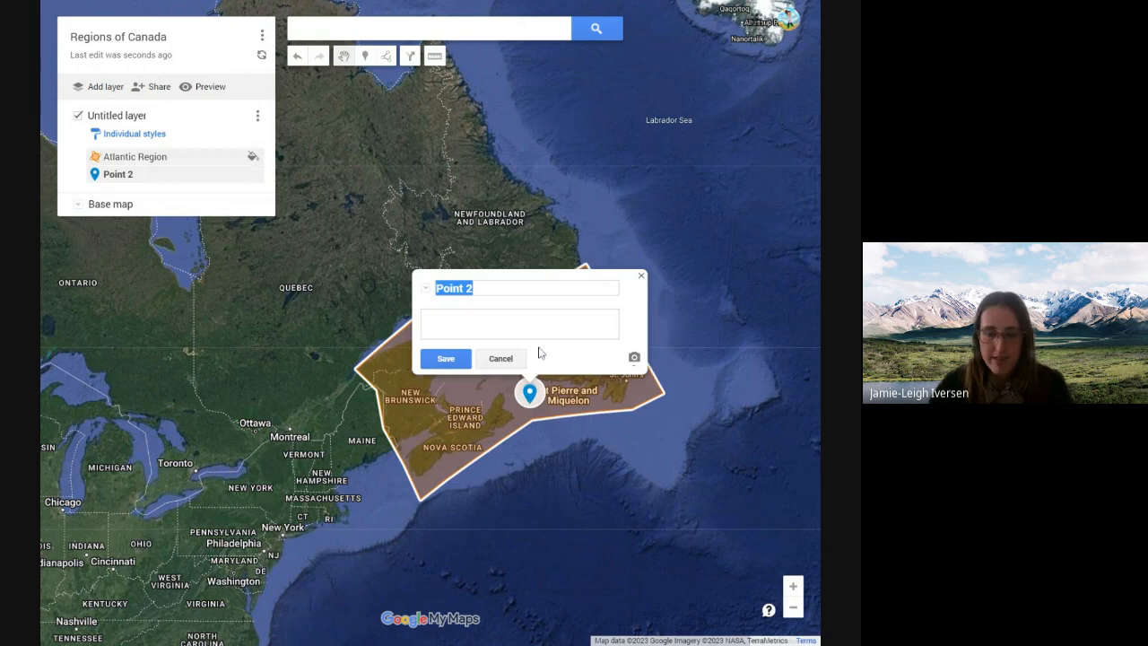
type("Fishing")
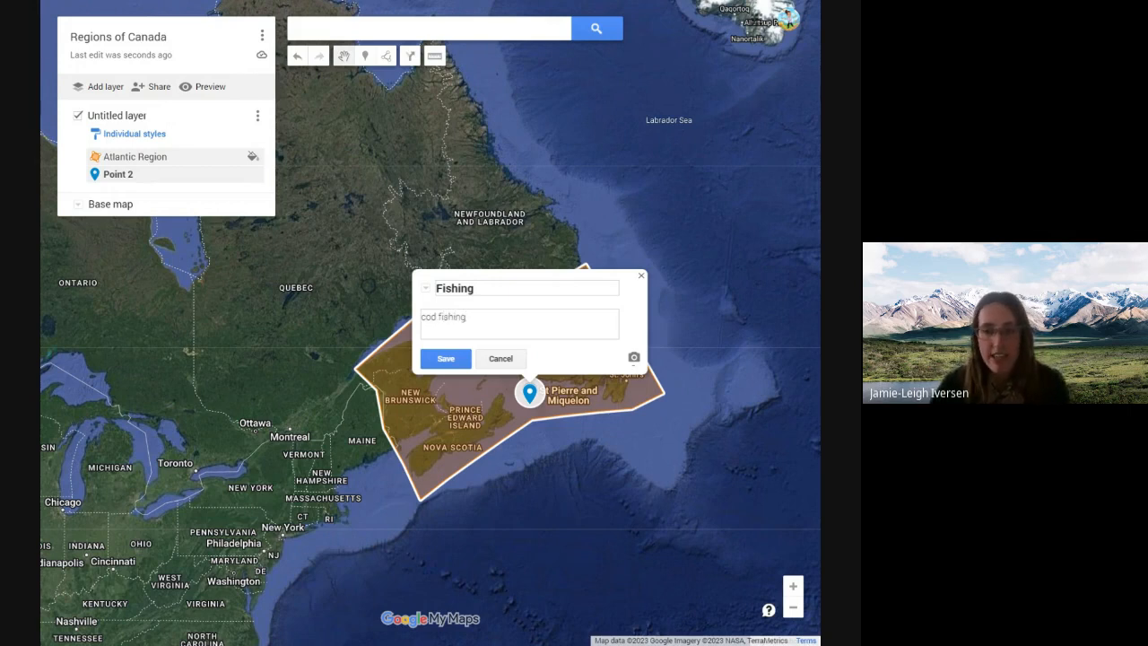
Step: Add the black-and-white fishing boat photo from a Google Images search for "fishing for cod" to the Fishing marker, and save the marker
left_click(634, 359)
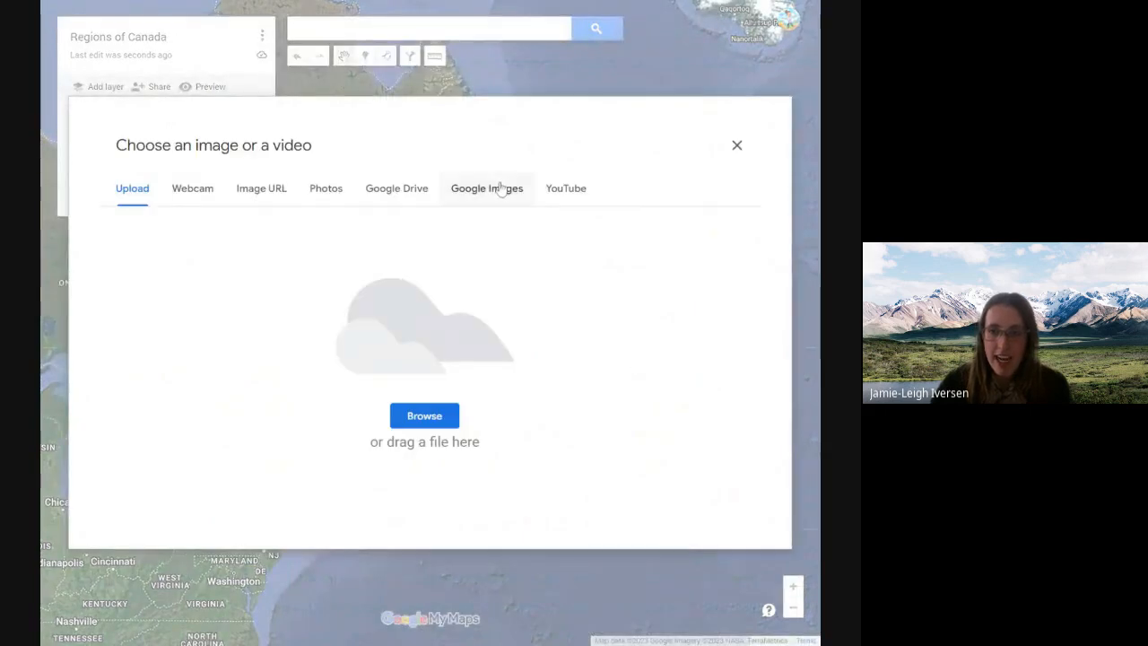
left_click(501, 189)
type("fish")
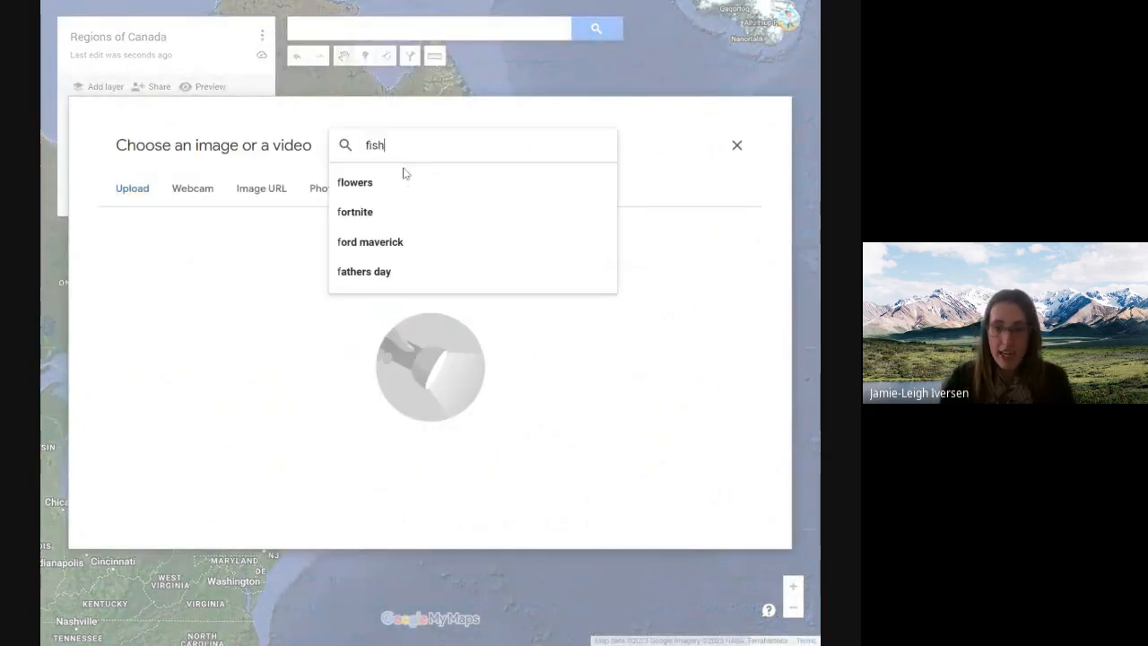
type("ing")
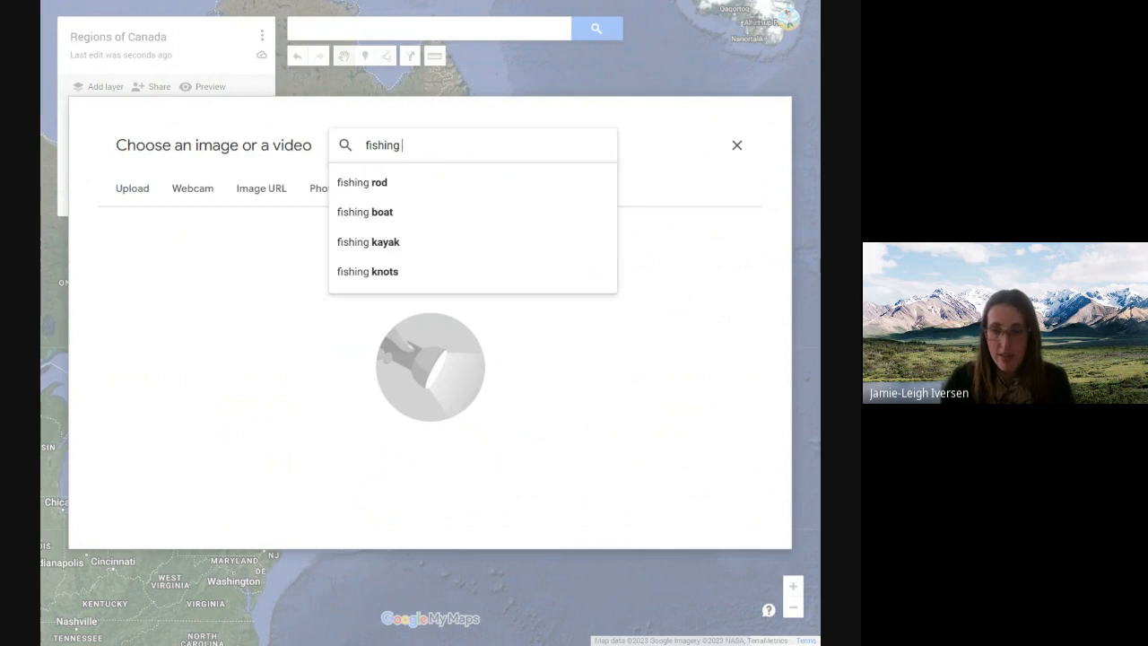
type(" for cod")
key("Return")
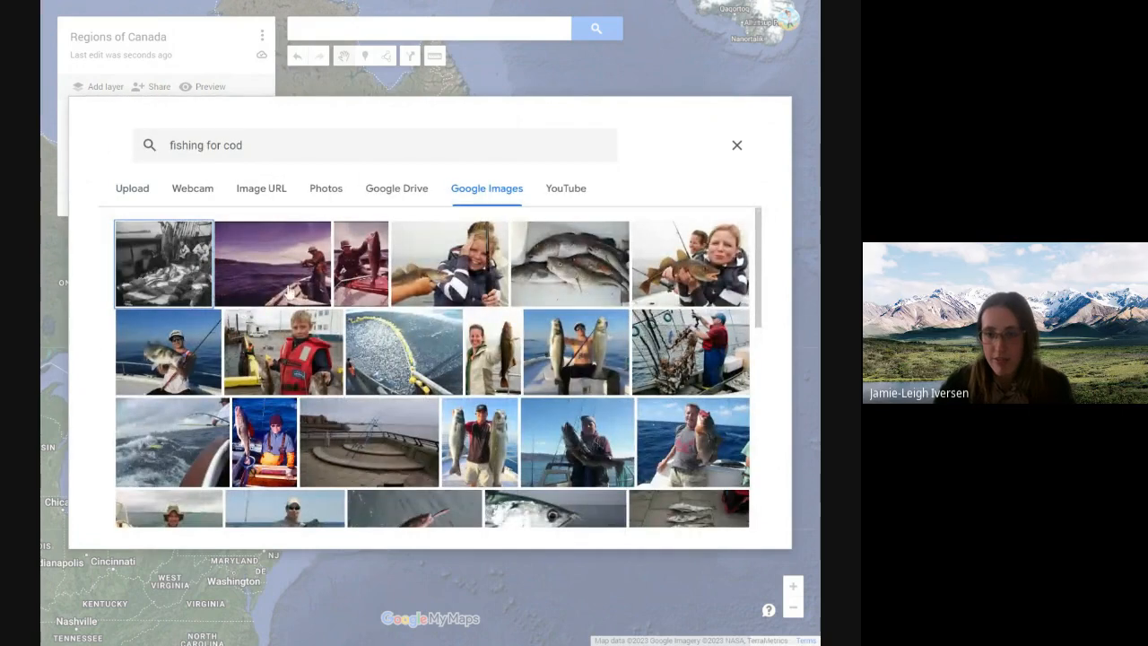
left_click(169, 290)
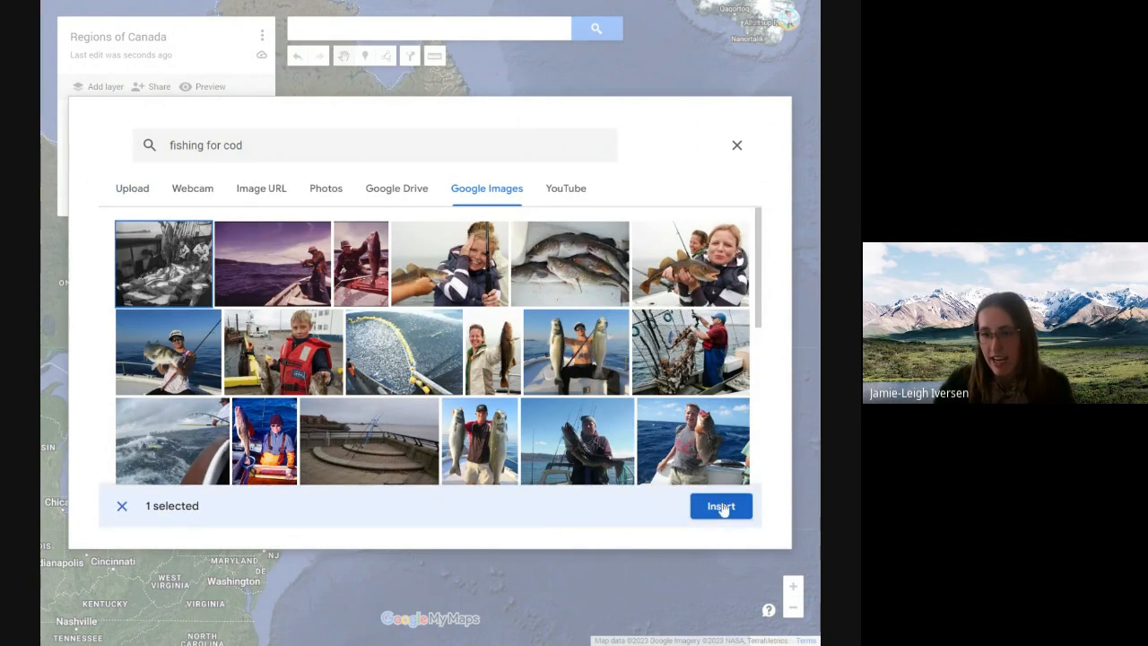
left_click(721, 506)
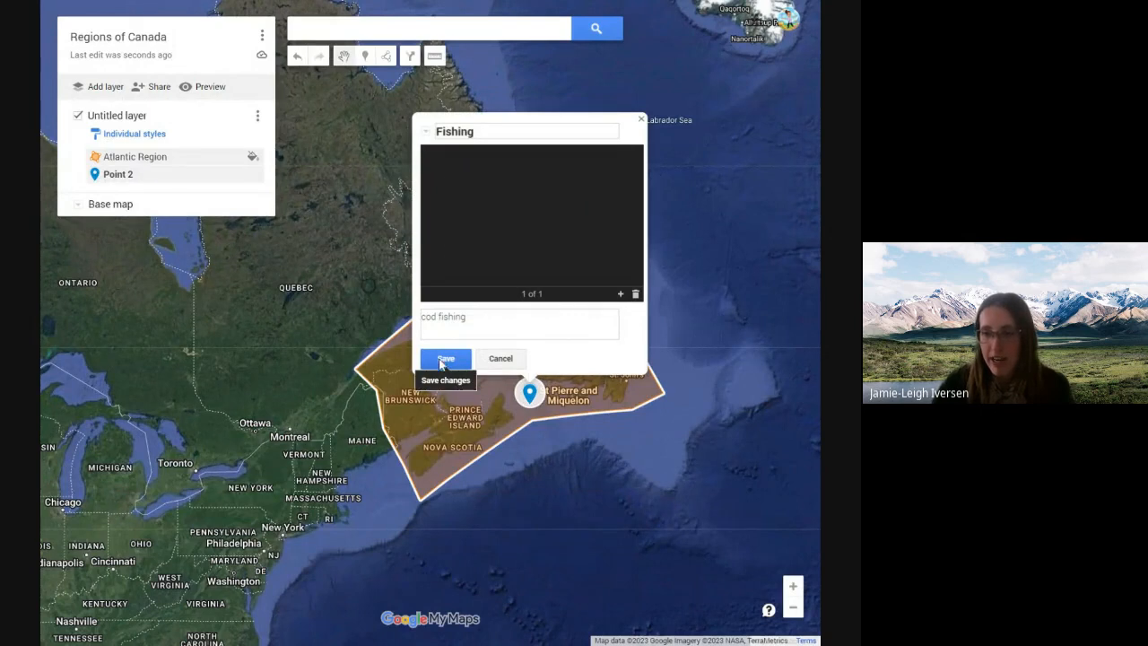
left_click(620, 293)
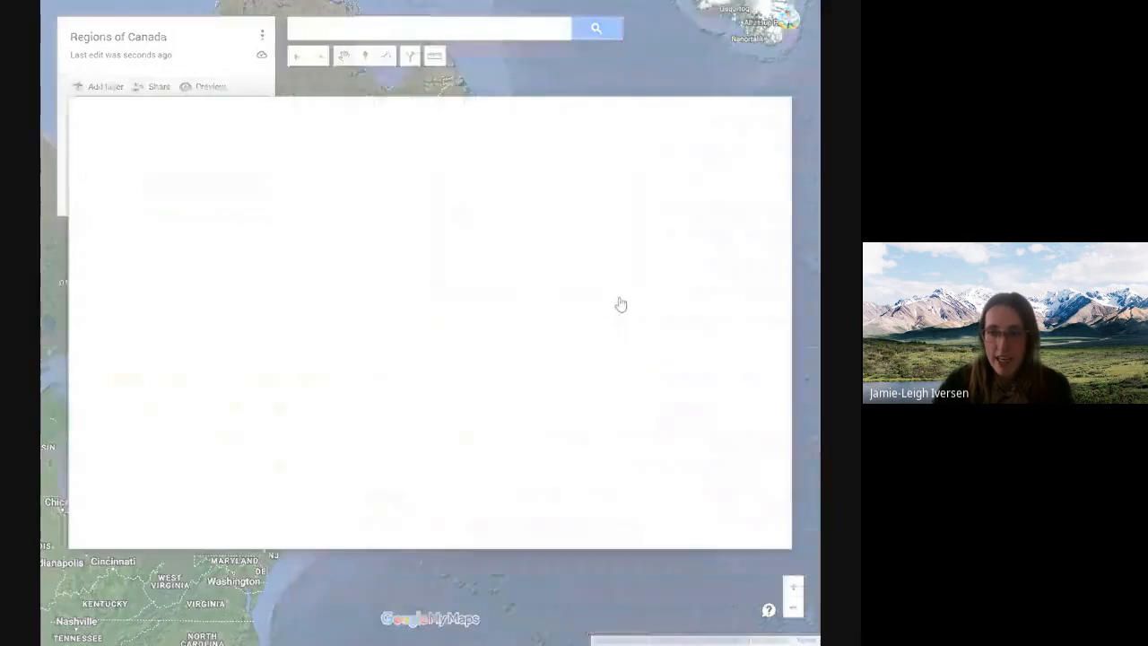
left_click(736, 145)
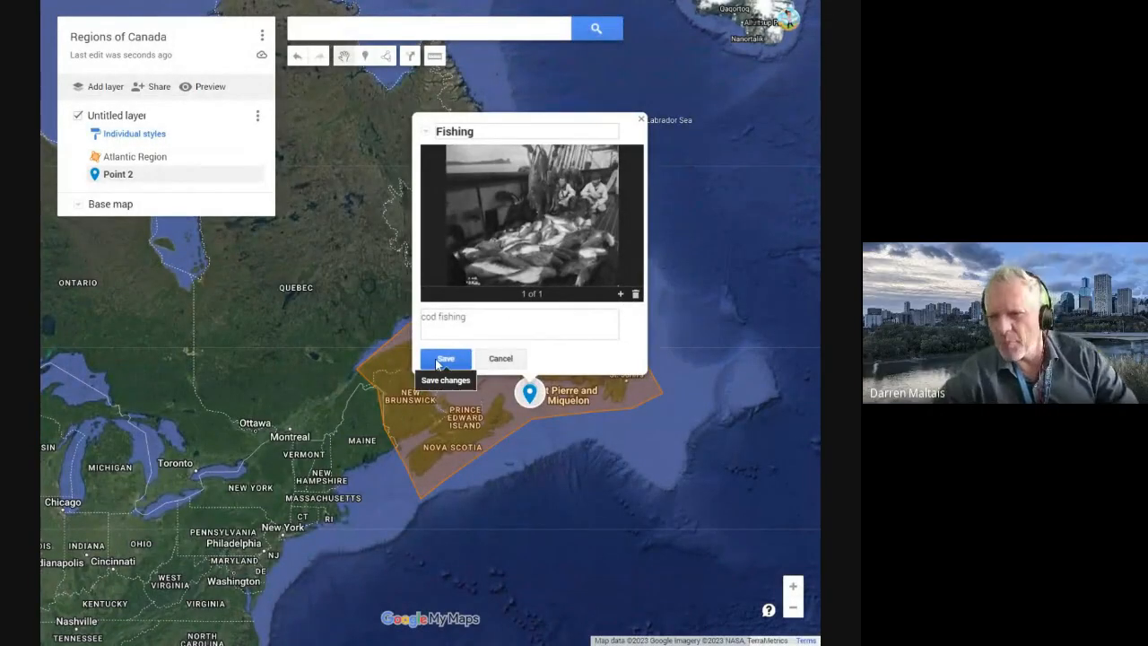
left_click(442, 359)
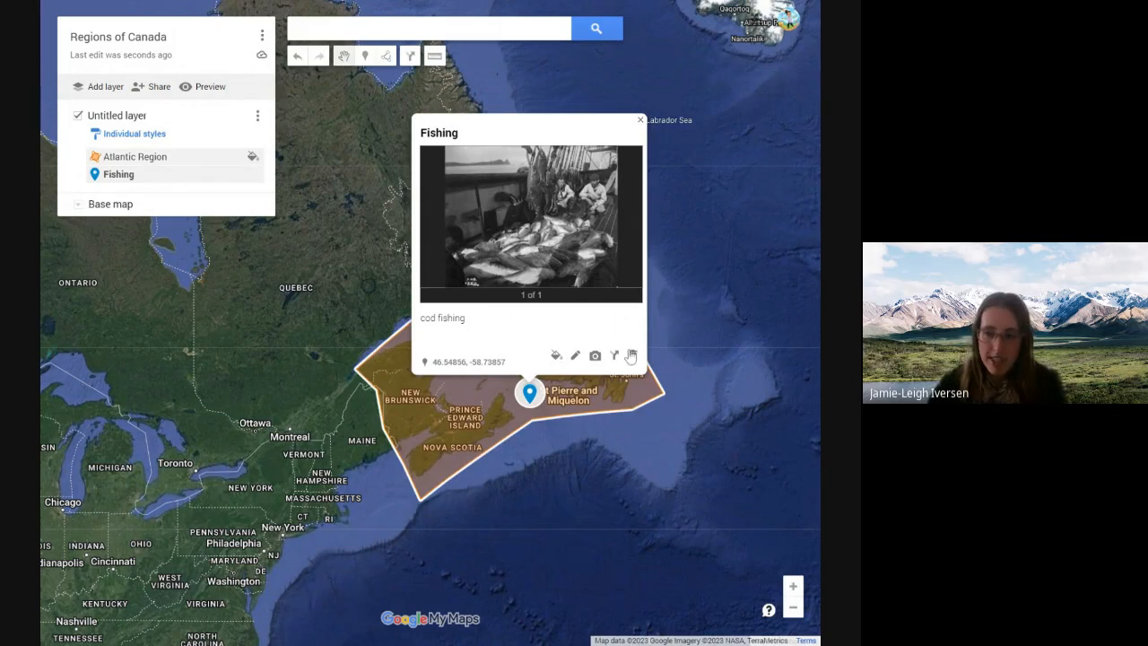
Step: Try maroon and olive on the Fishing marker, and set its colour to yellow
left_click(557, 359)
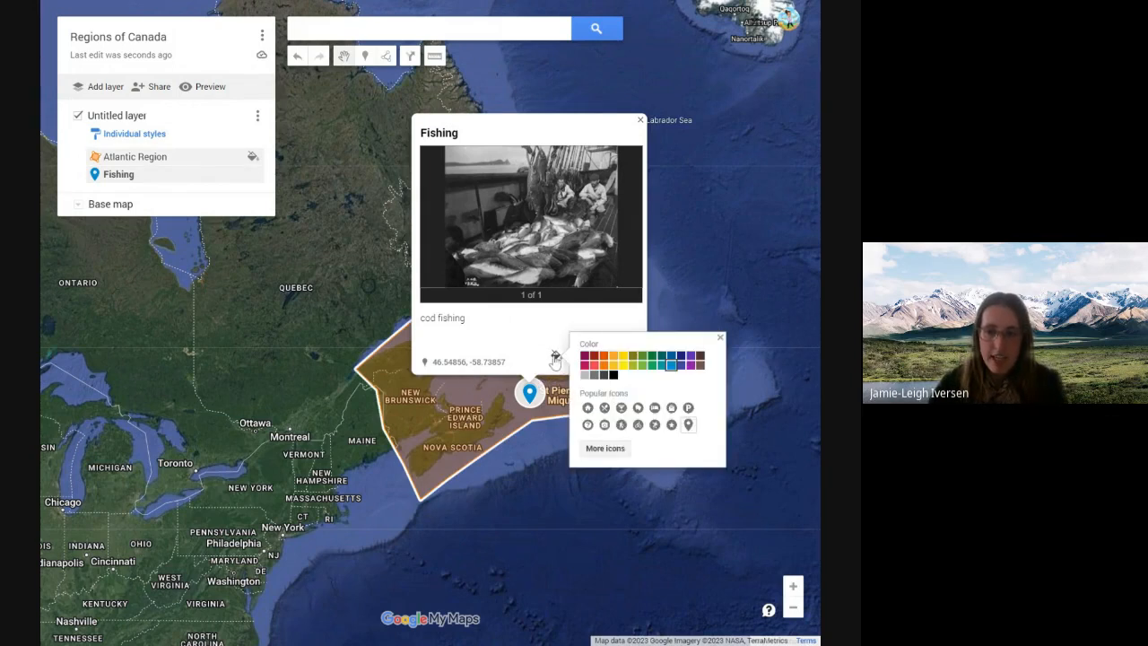
left_click(587, 358)
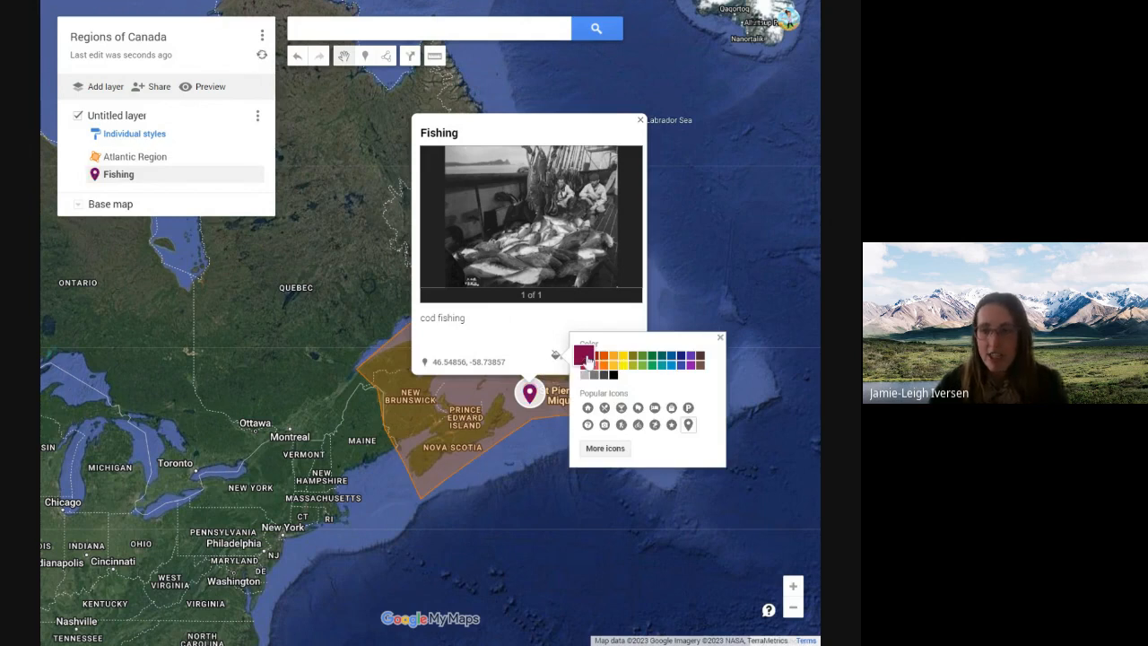
left_click(622, 359)
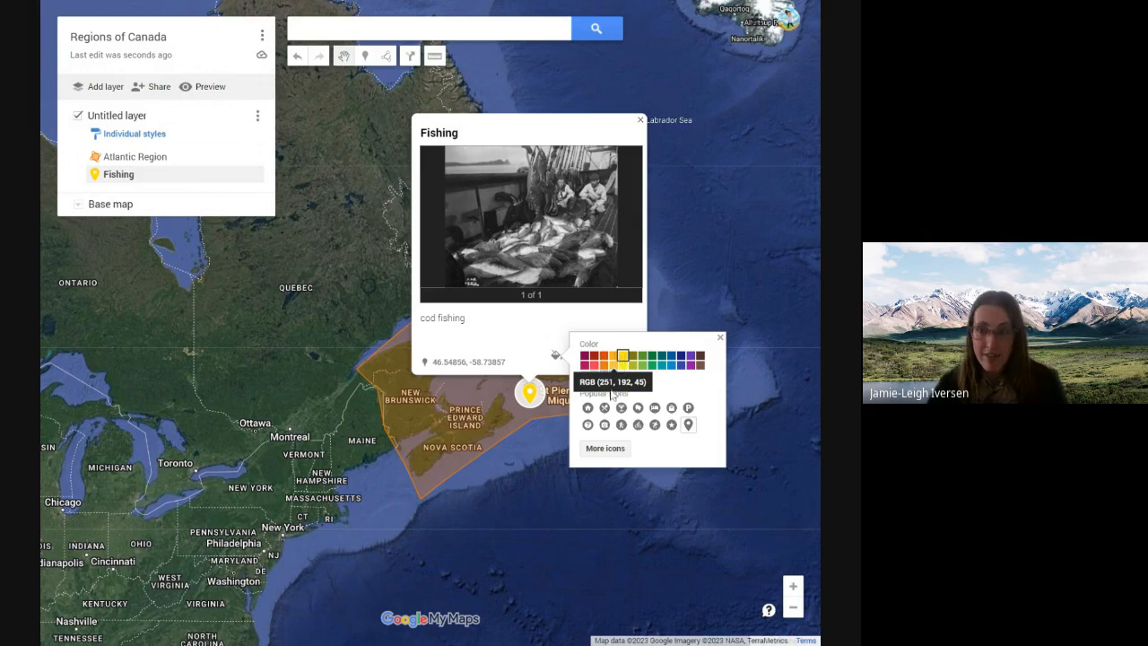
left_click(633, 361)
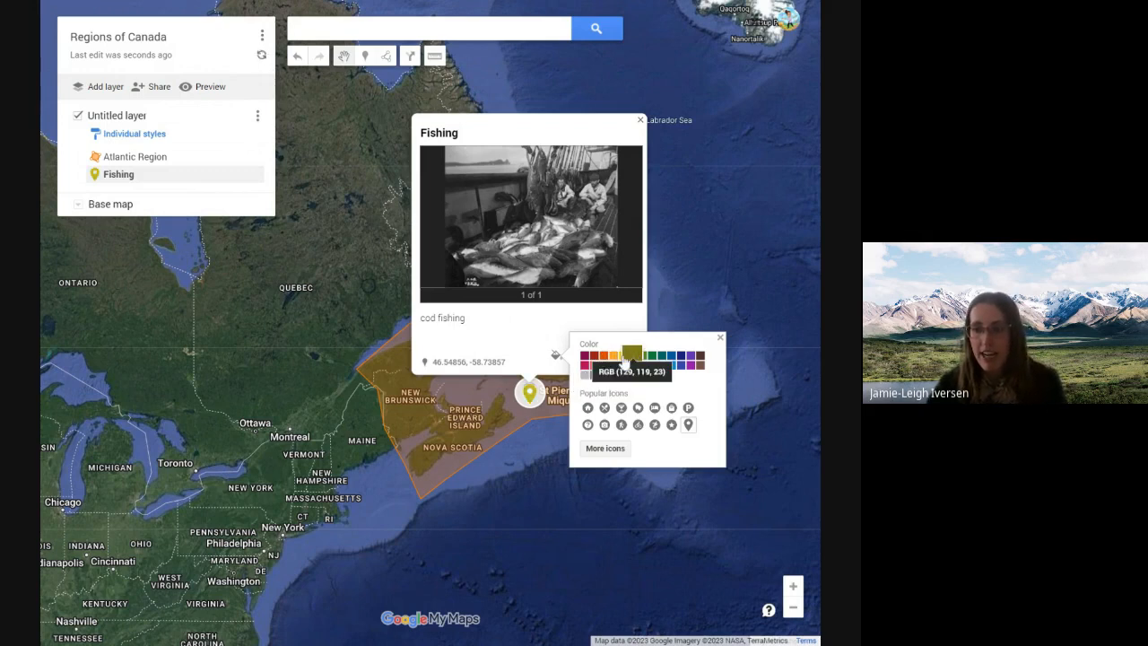
left_click(623, 359)
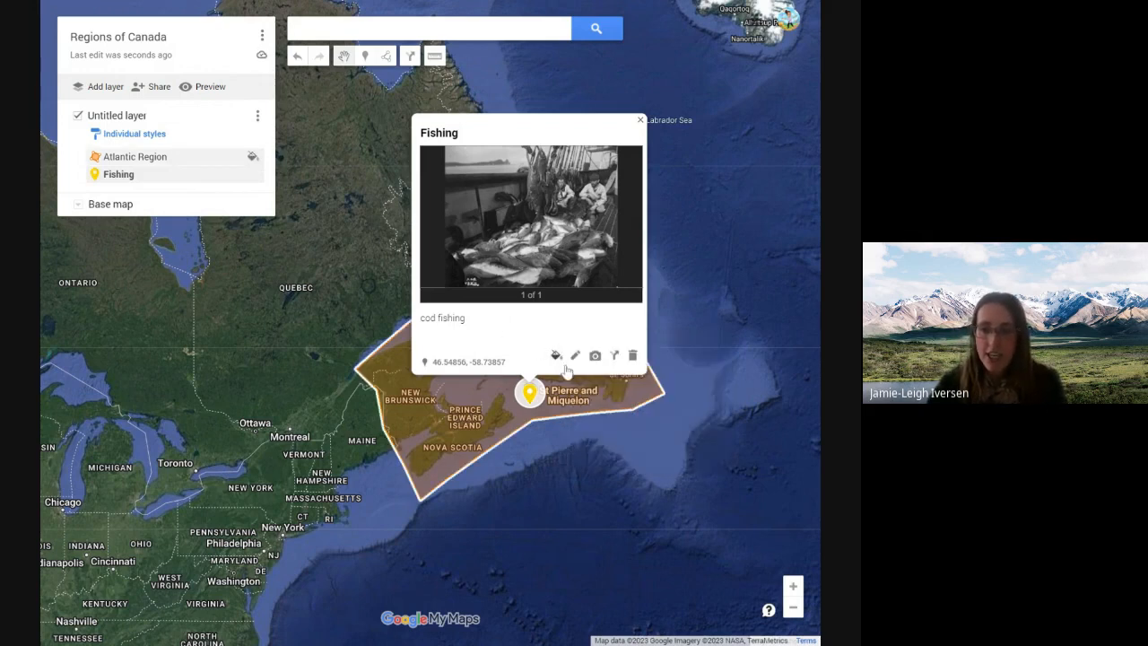
left_click(621, 414)
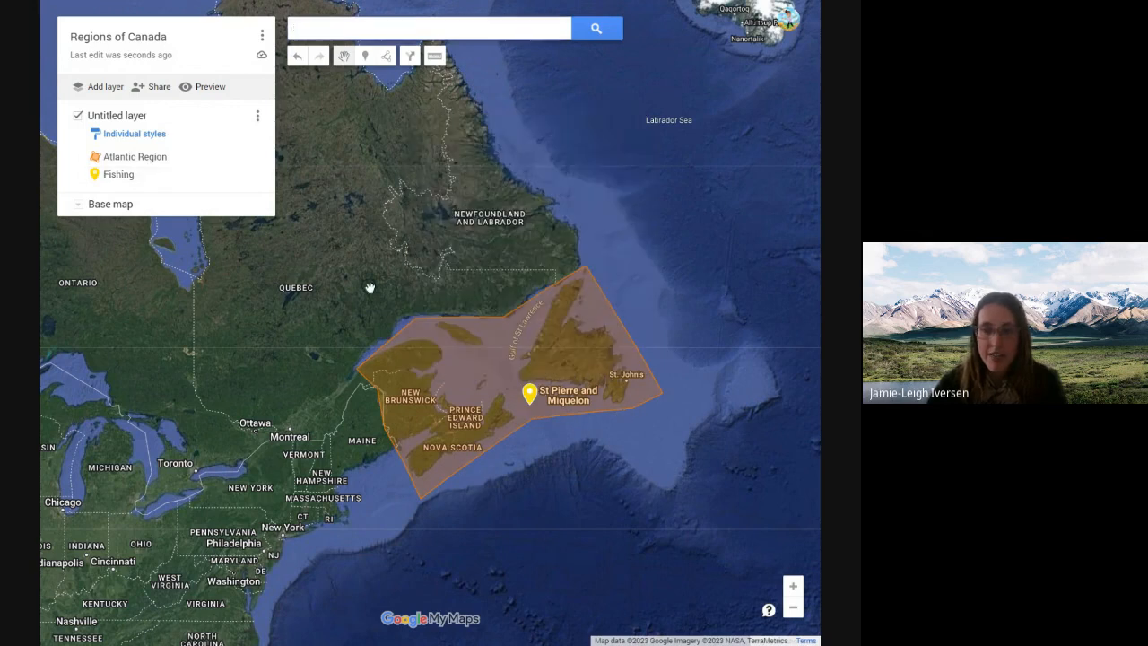
Step: Place a marker named "Forestry" in New Brunswick and save it
left_click(369, 58)
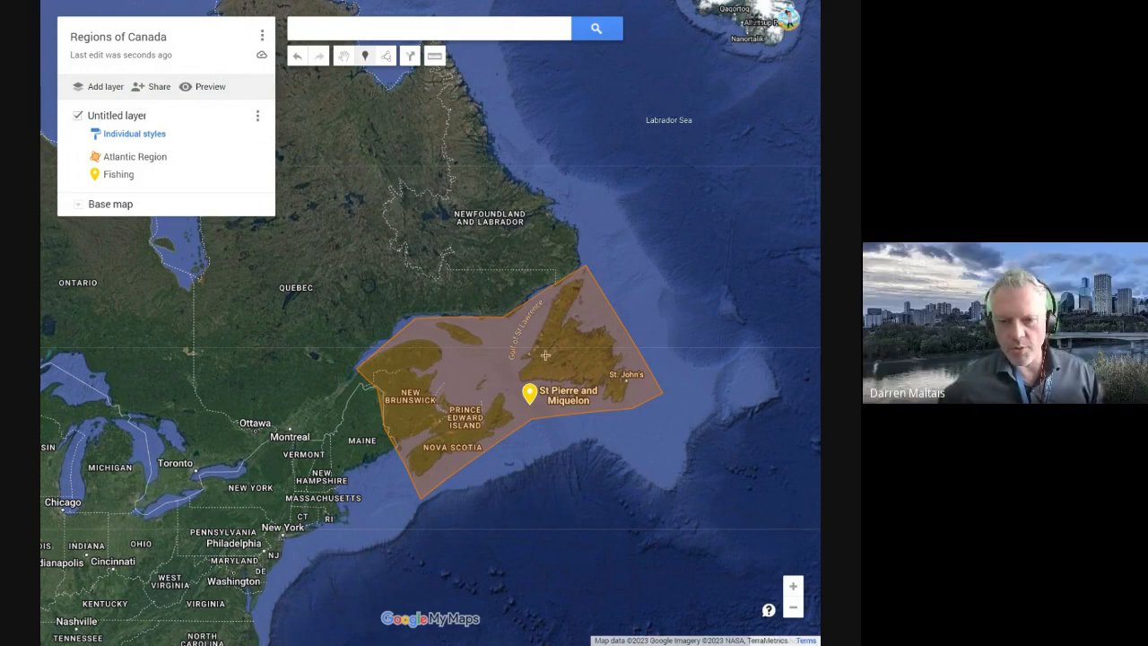
left_click(402, 416)
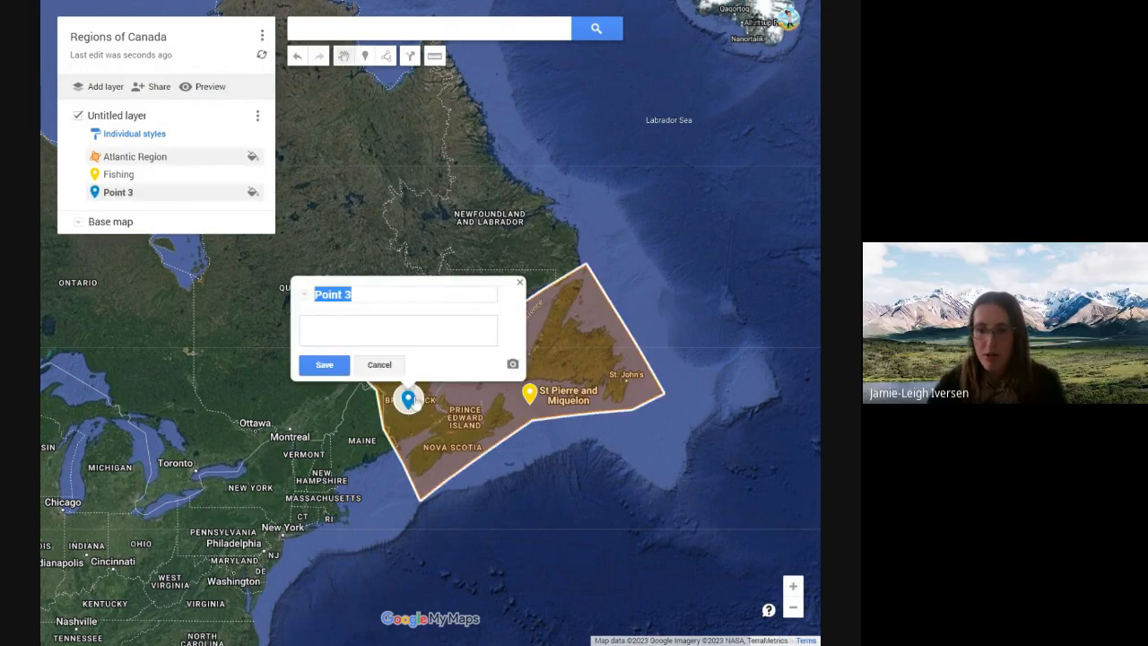
type("Forestry")
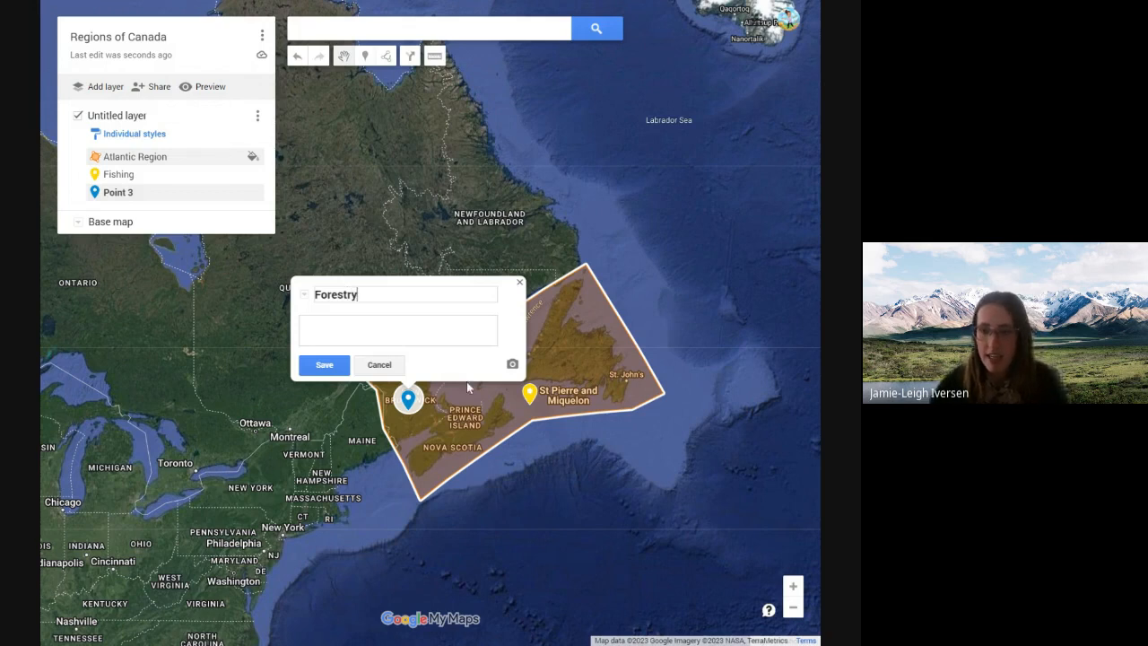
left_click(325, 365)
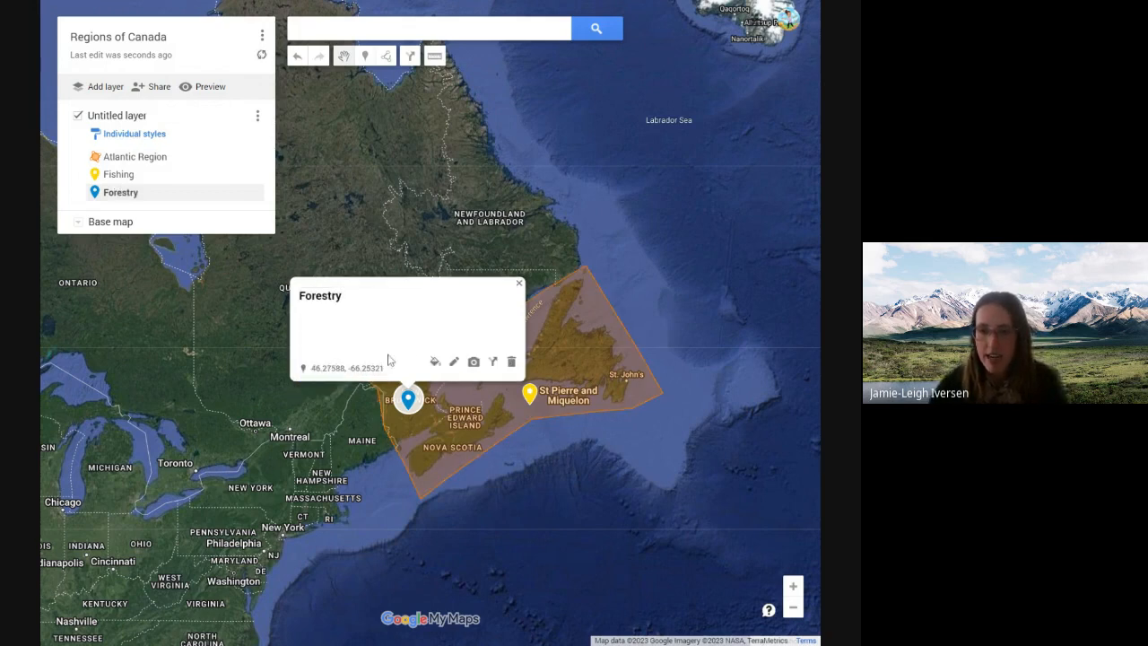
Step: Colour the Forestry marker dark green and give it the first Sports and Recreation icon found by filtering for "tree"
left_click(431, 361)
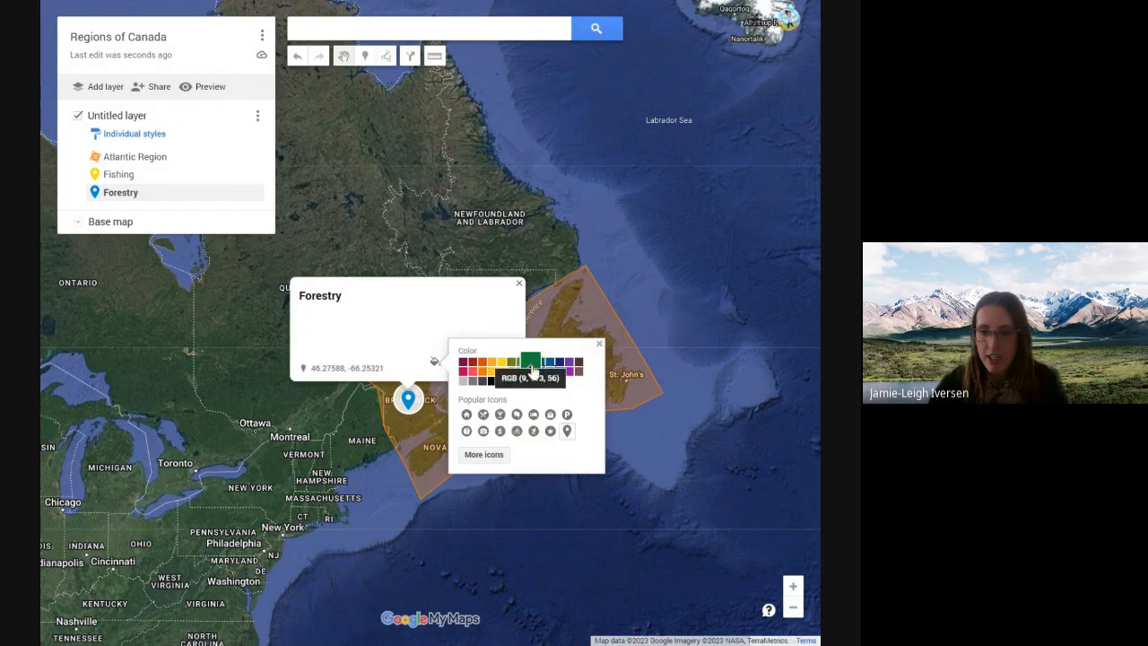
left_click(530, 361)
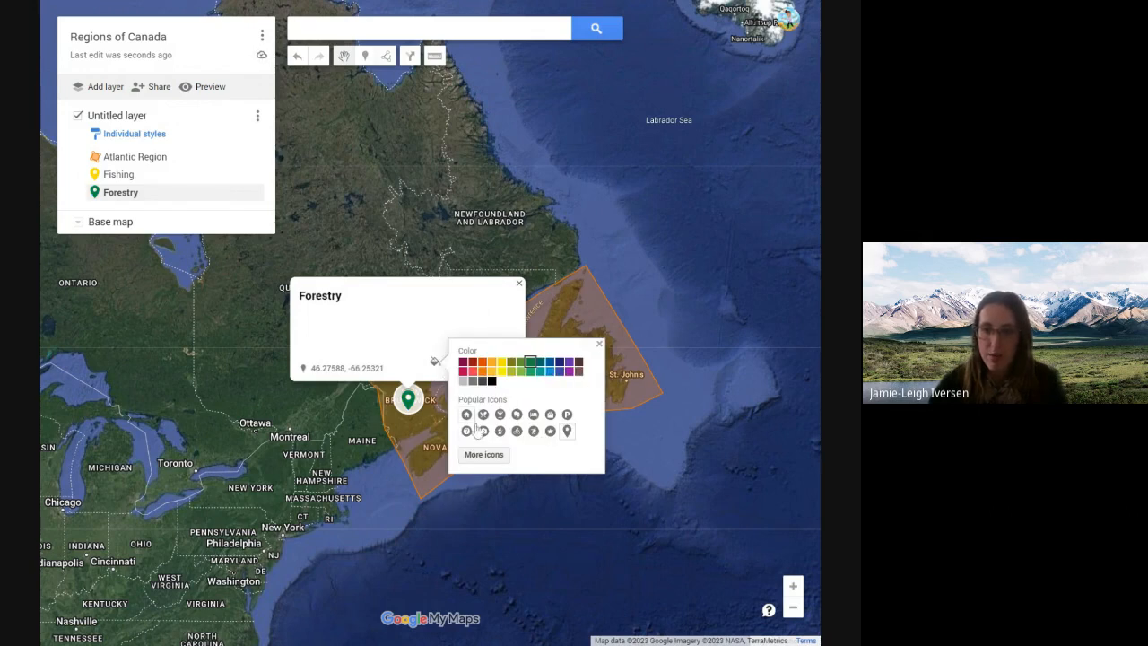
left_click(501, 457)
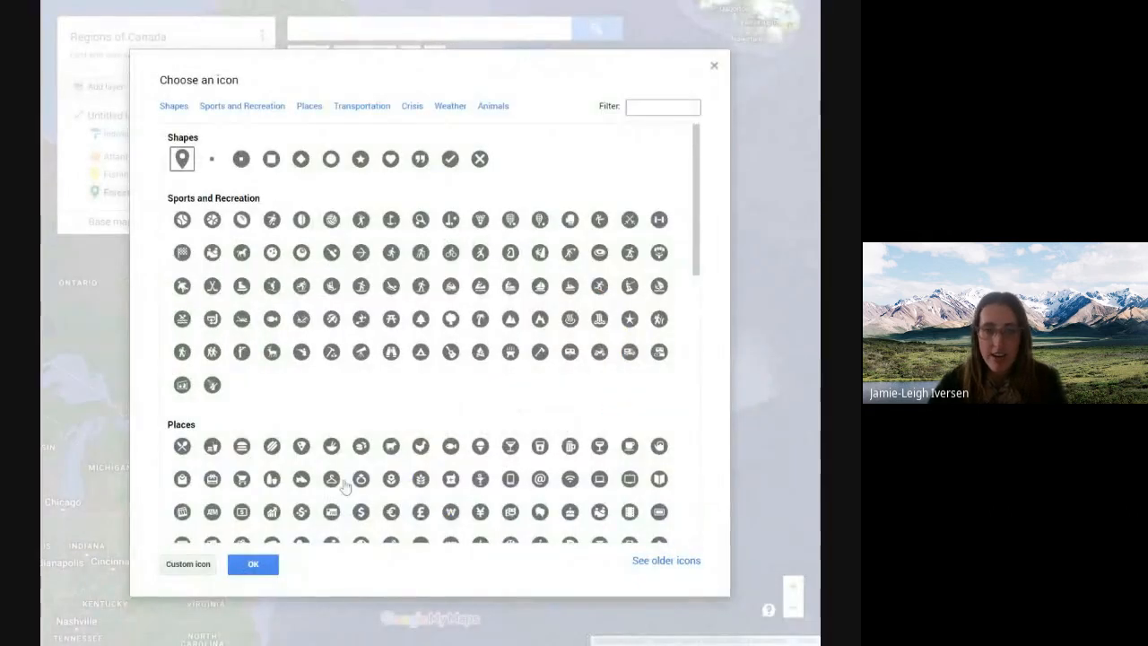
left_click(629, 106)
type("t")
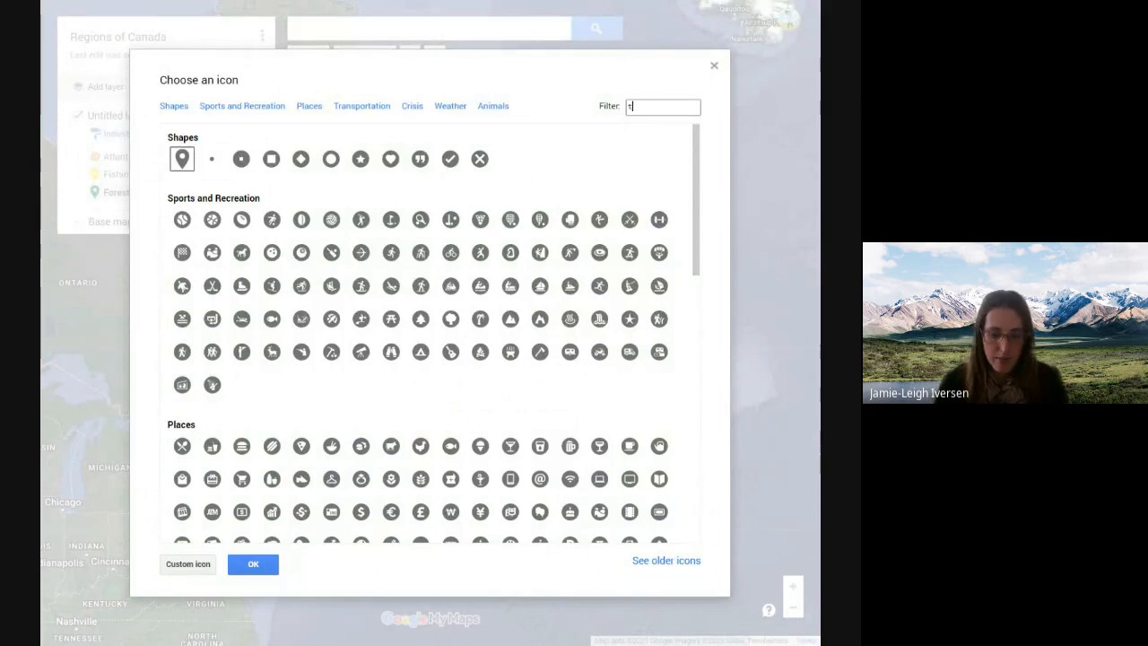
type("ree")
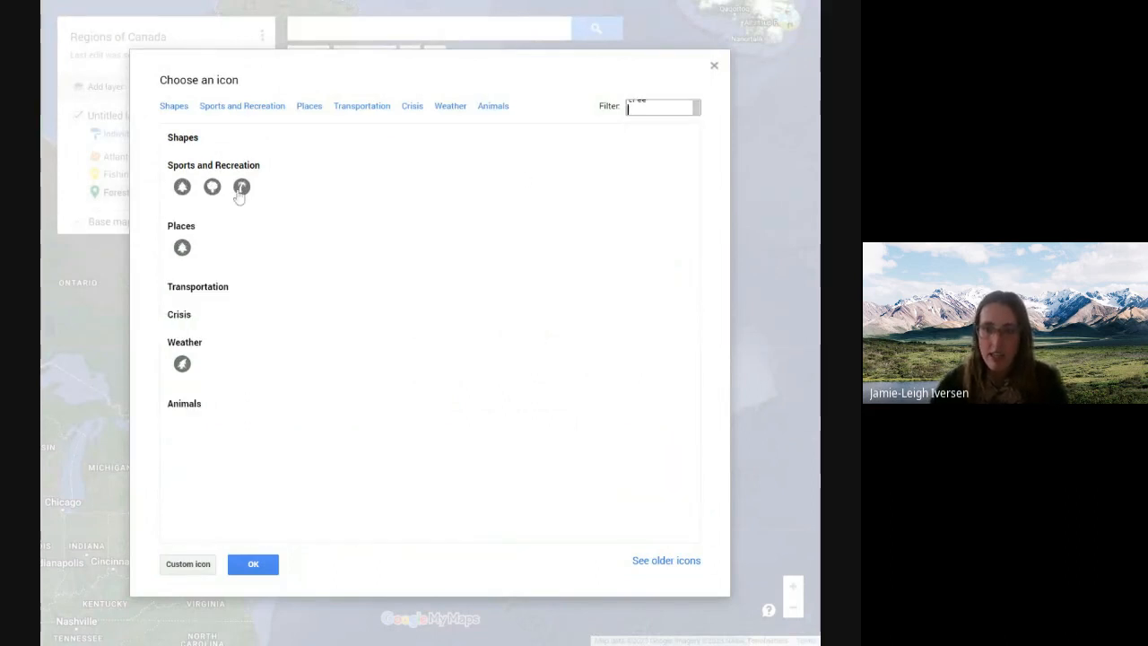
left_click(182, 187)
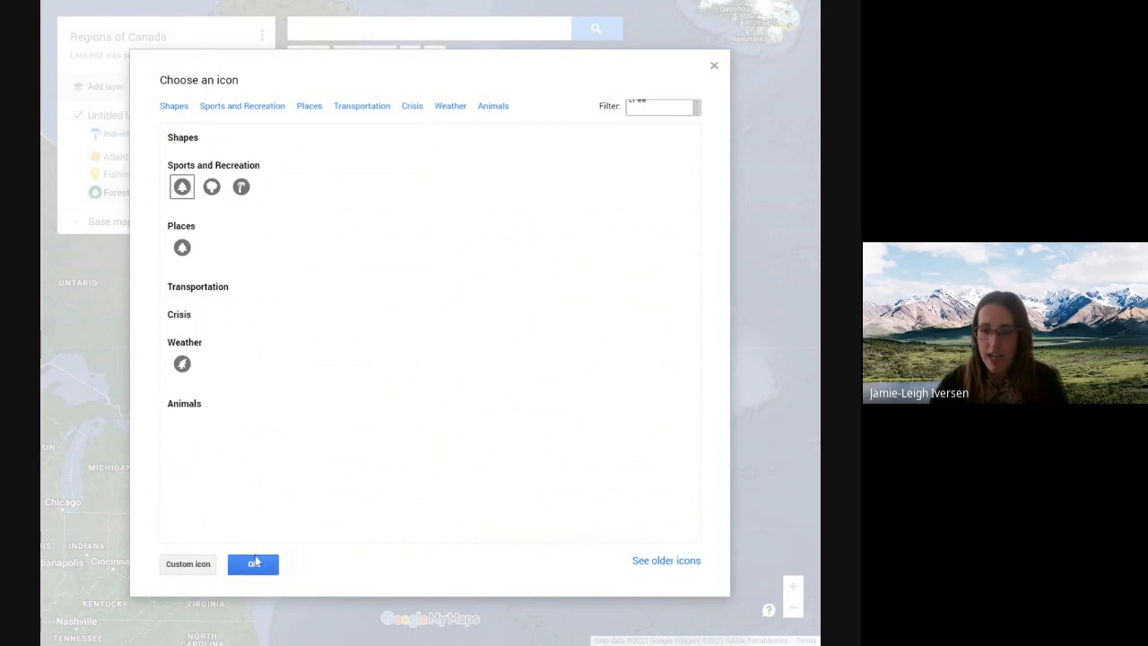
left_click(253, 563)
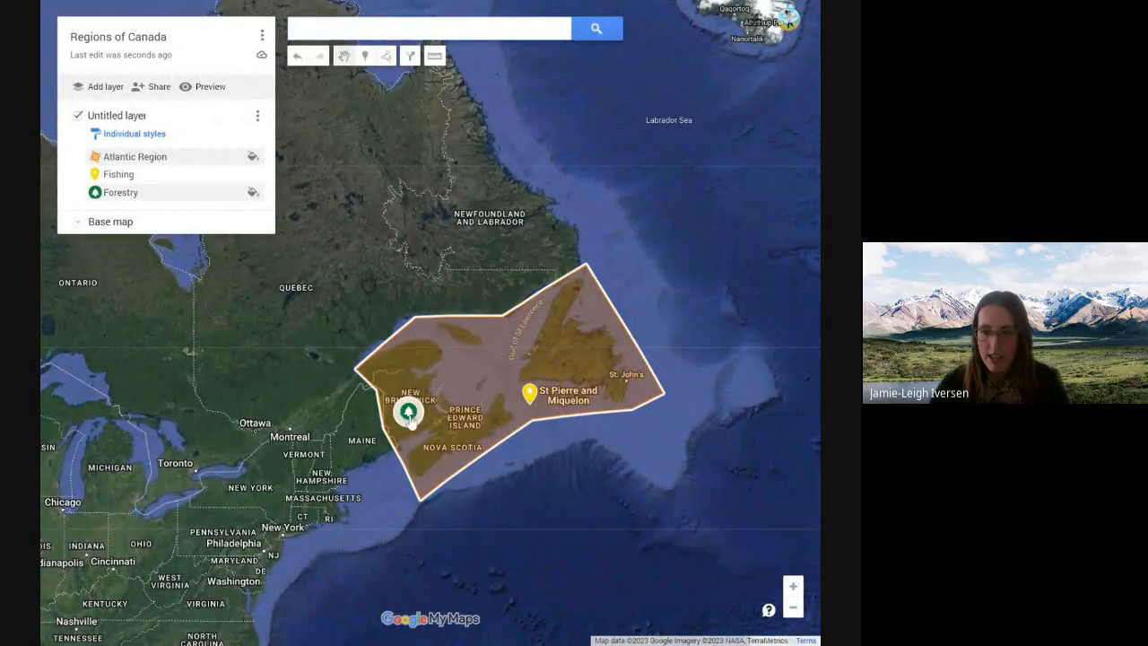
left_click(530, 393)
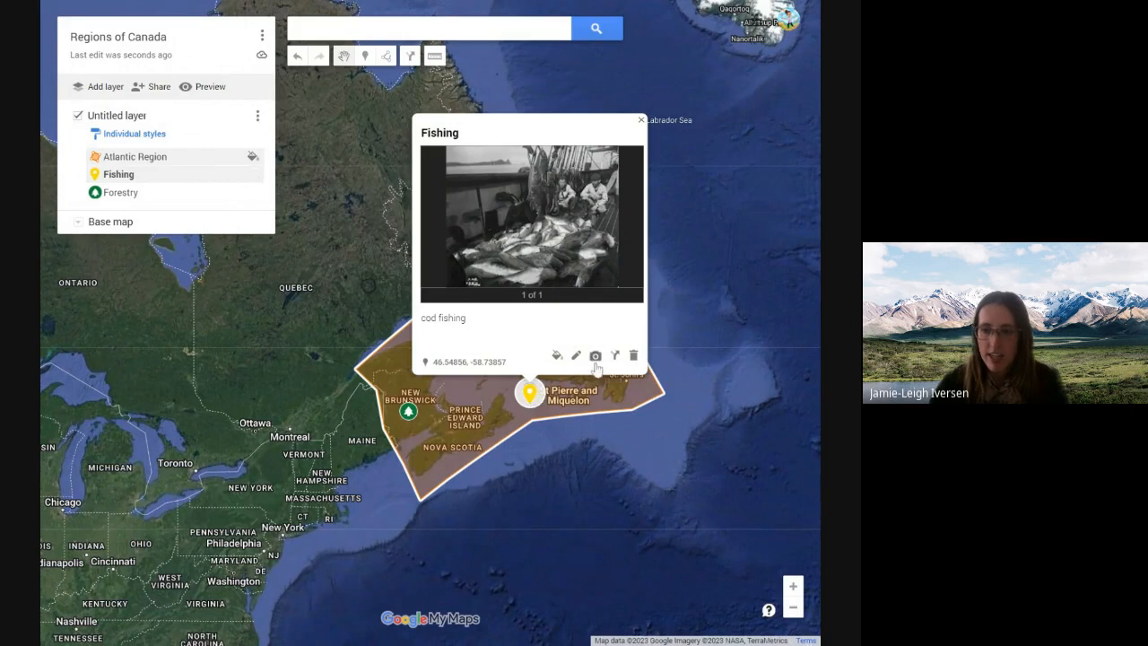
left_click(576, 356)
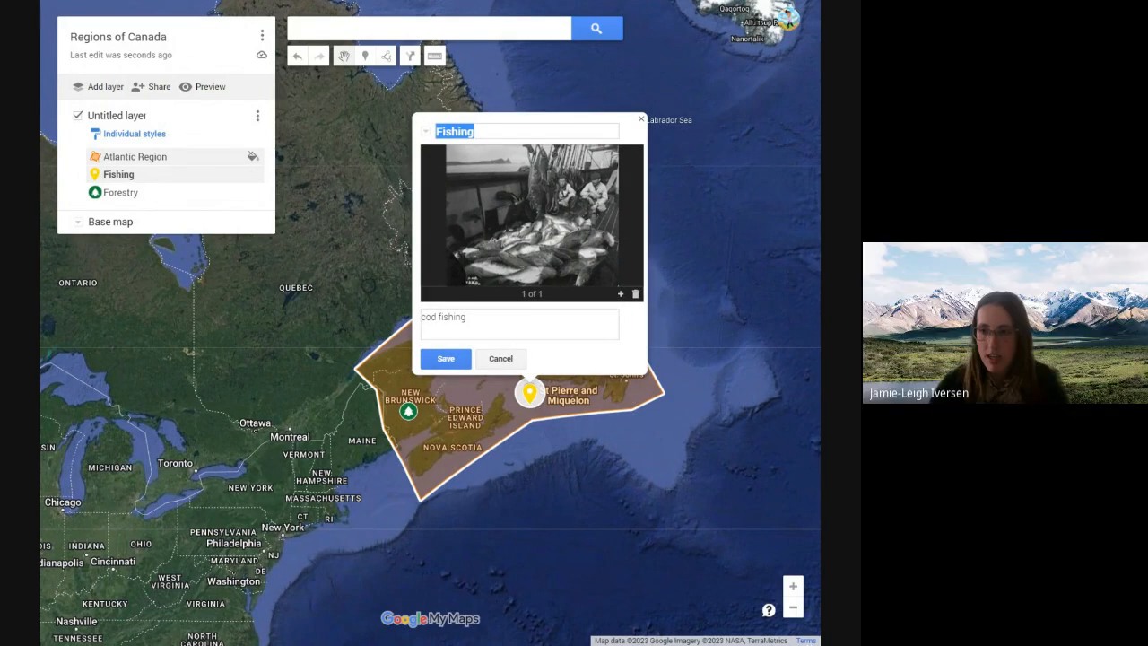
left_click(620, 294)
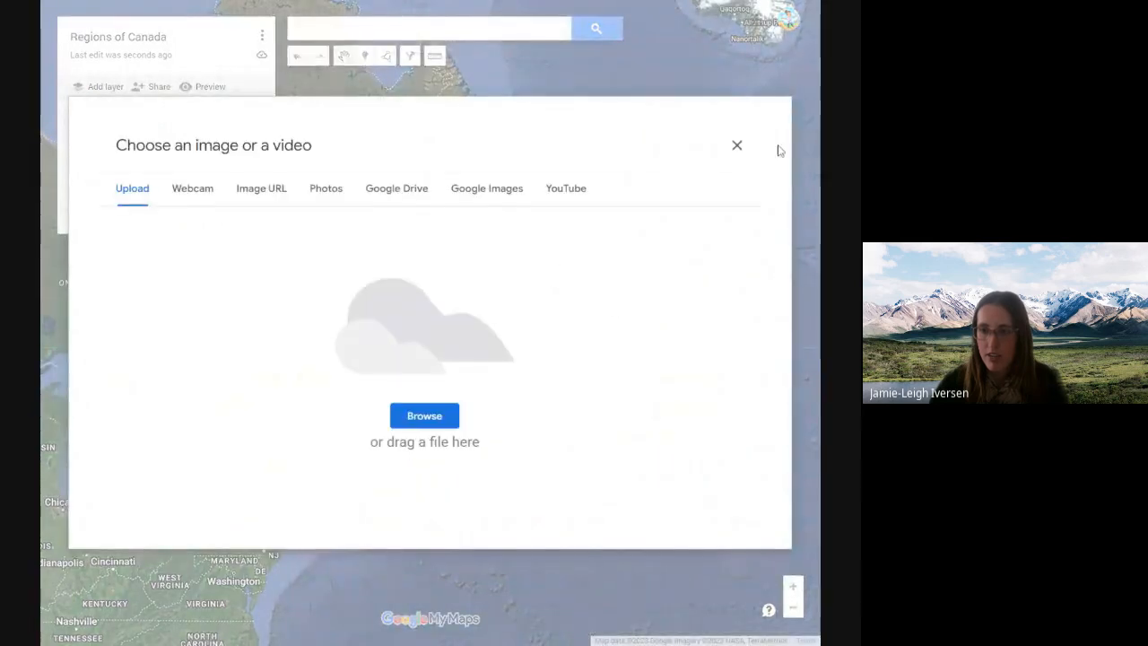
left_click(737, 145)
left_click(453, 361)
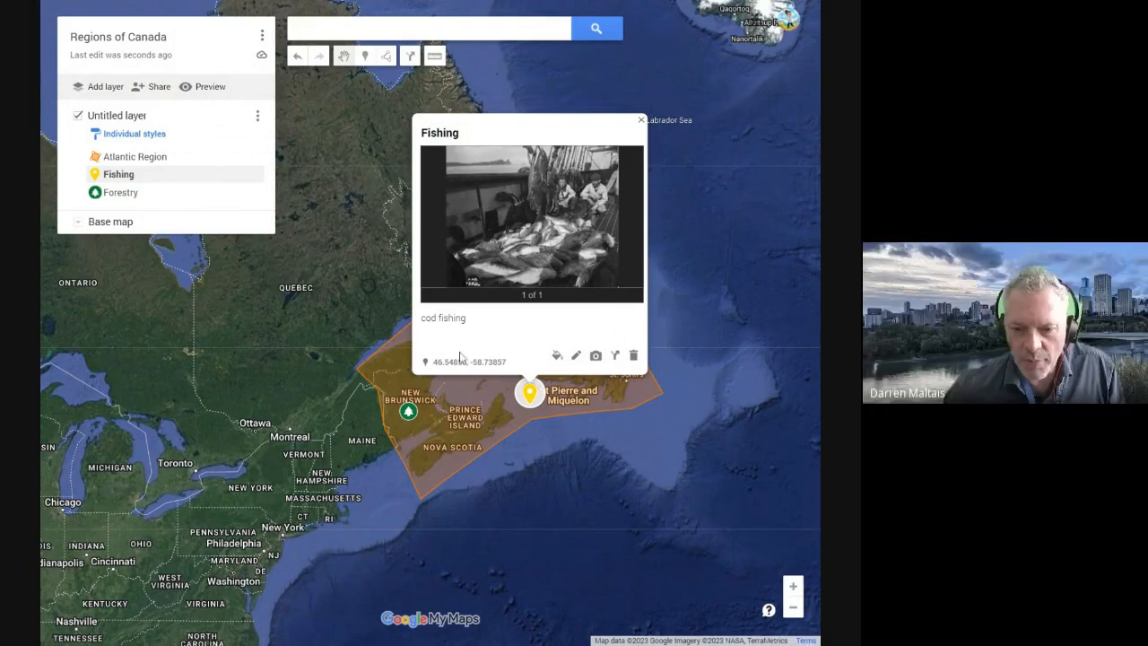
Step: Give the Fishing marker the first Sports and Recreation icon found by filtering for "fish"
left_click(556, 357)
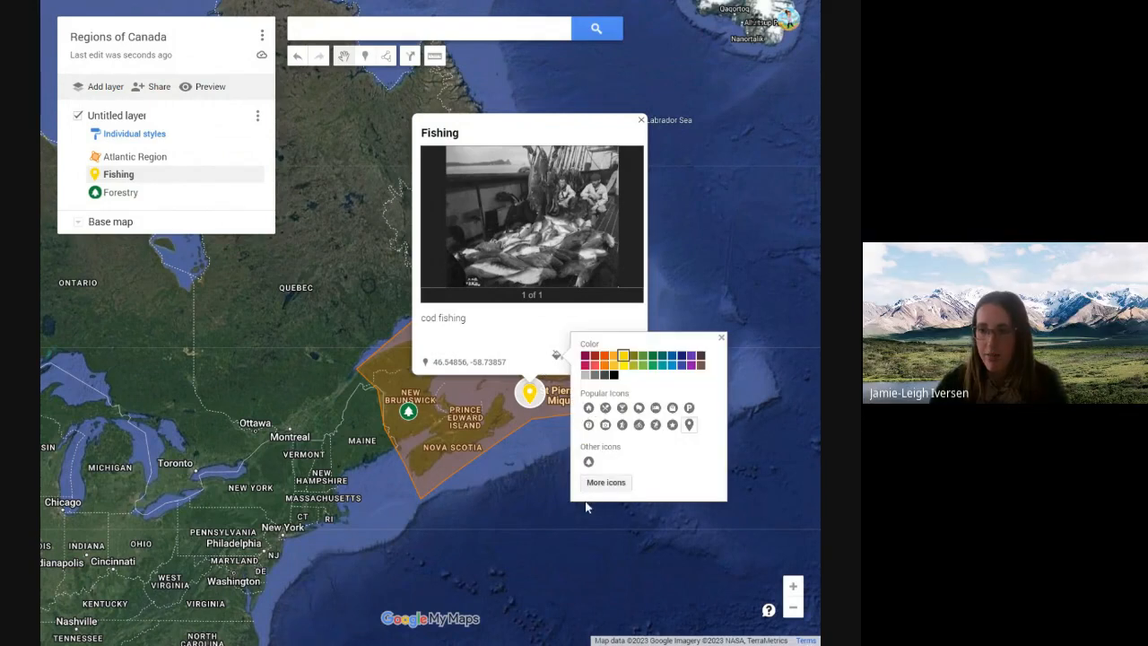
left_click(607, 481)
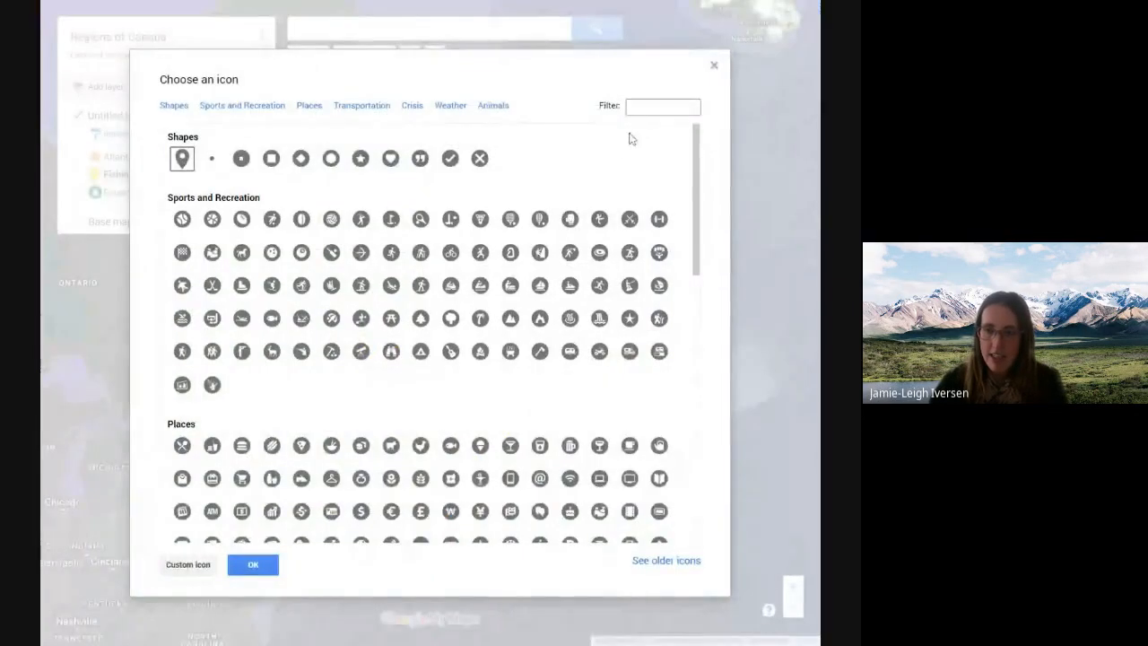
type("fi")
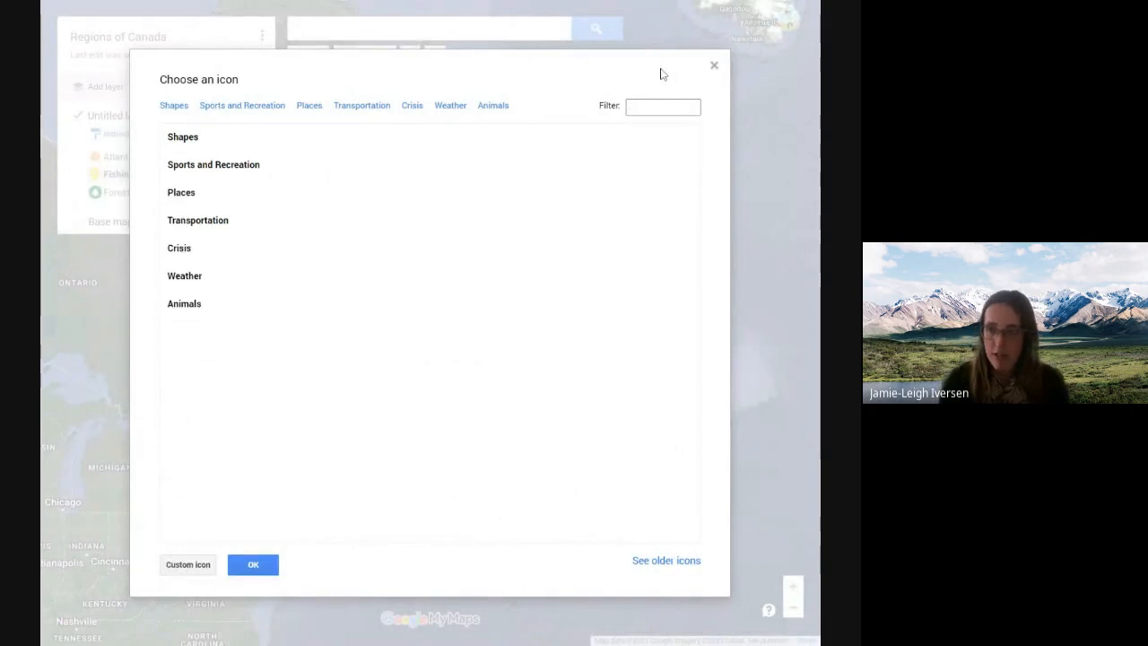
type("fish")
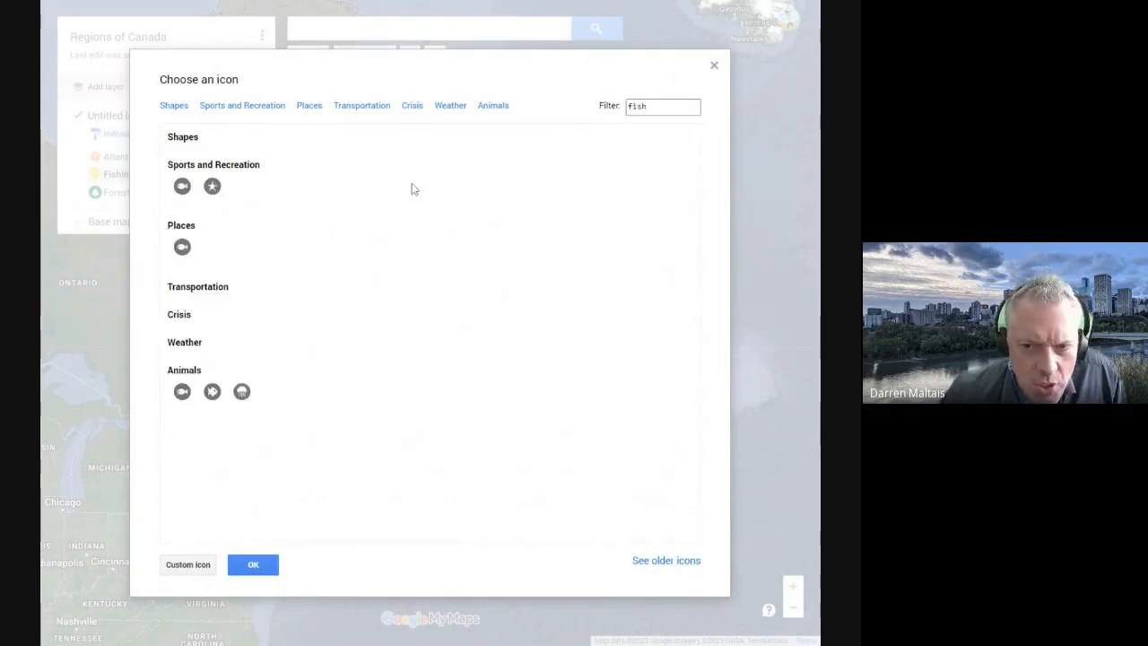
left_click(182, 185)
left_click(253, 564)
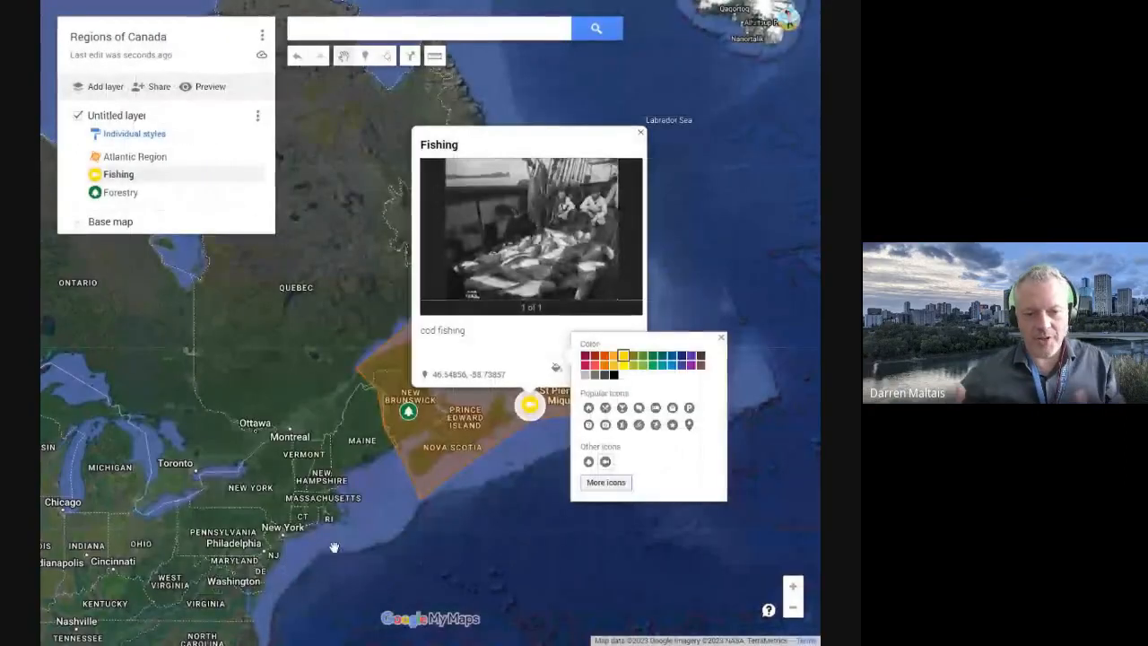
left_click(525, 508)
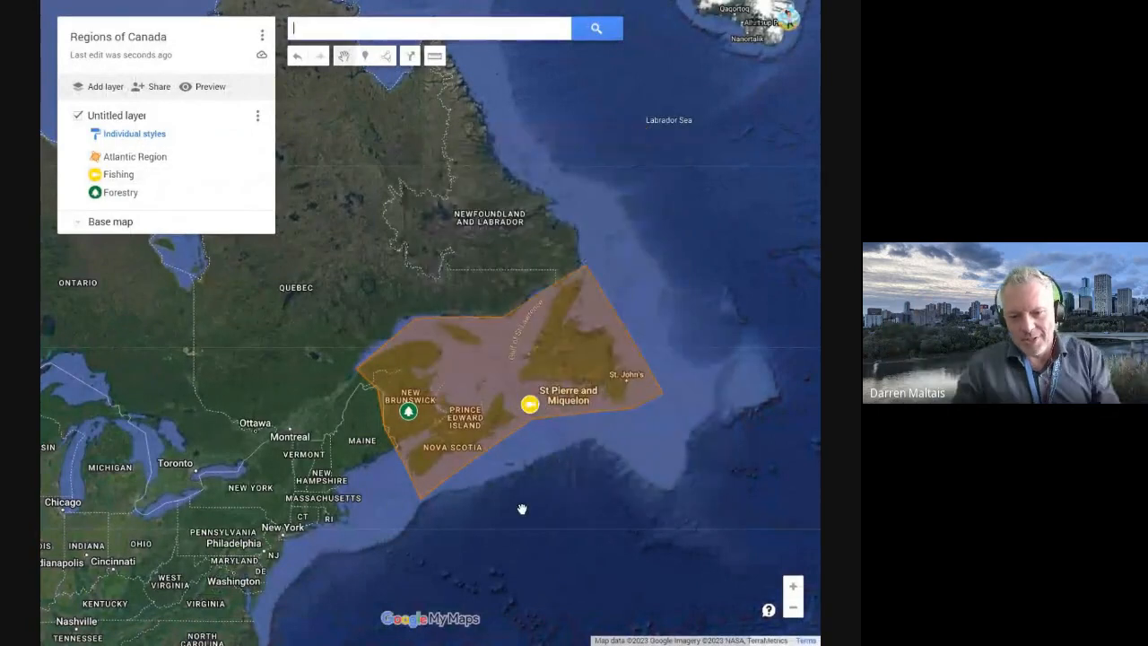
Step: Change the Fishing marker's colour to teal and close its info window
left_click(532, 406)
left_click(556, 369)
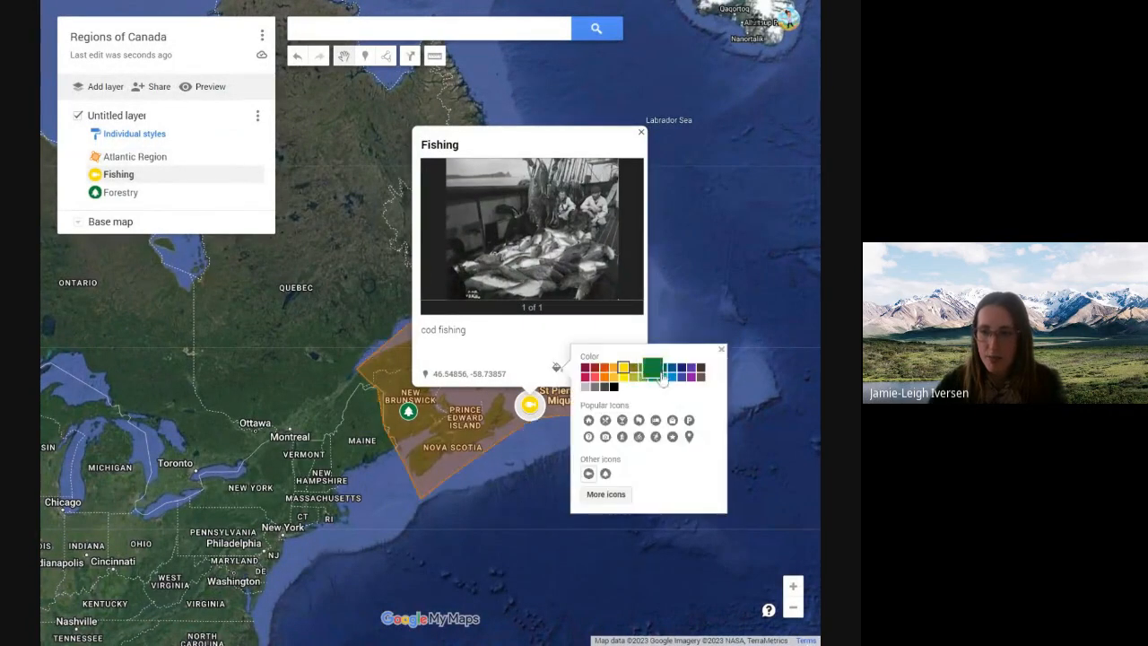
left_click(662, 377)
left_click(532, 470)
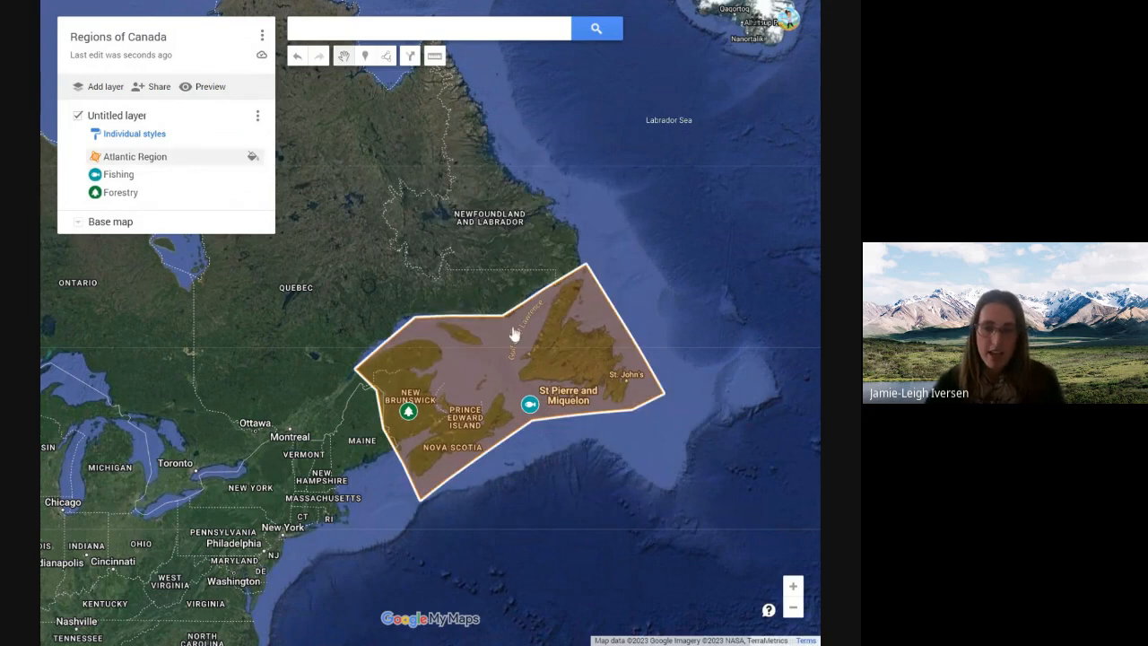
Step: View the available base map styles for the map, and close the selection
scroll(504, 478, "down", 2)
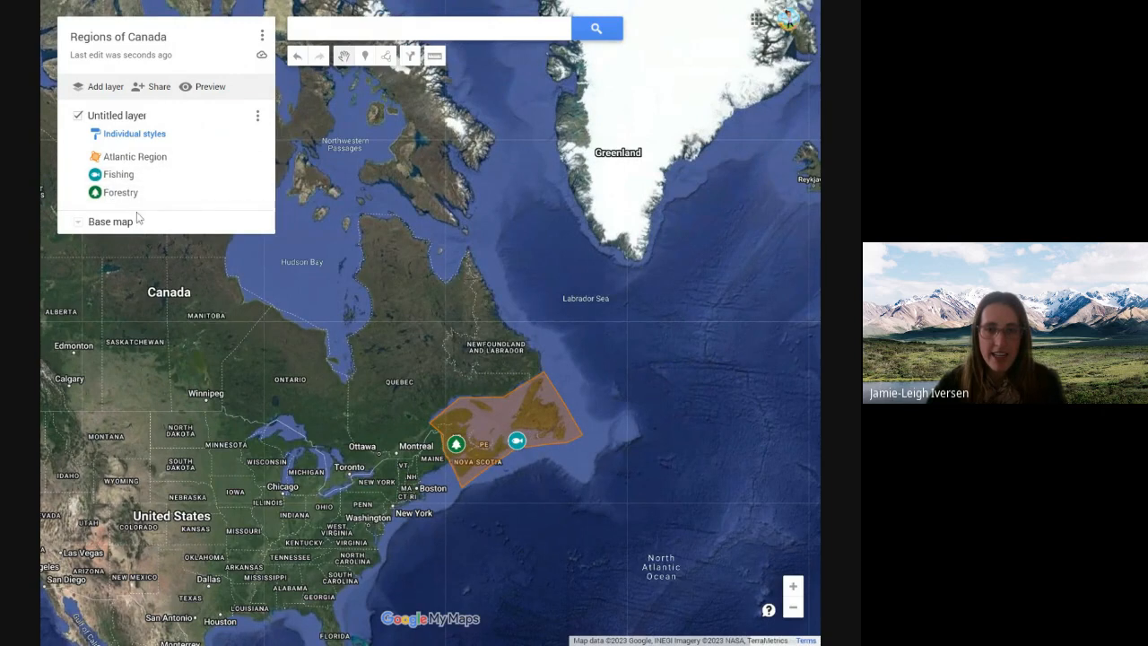
left_click(79, 225)
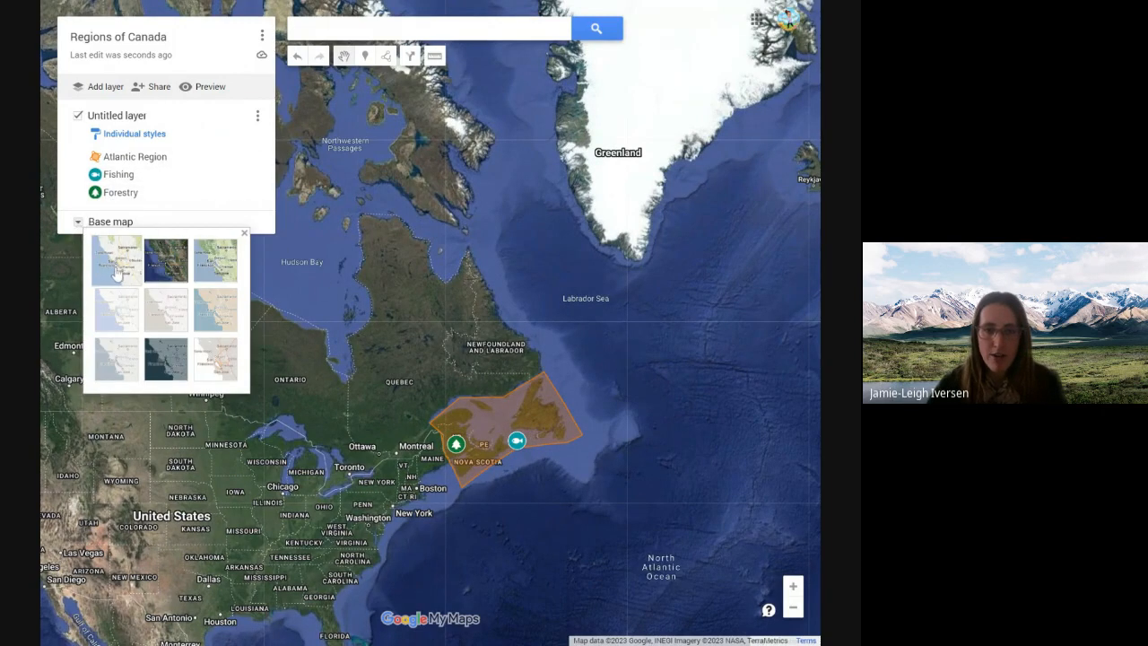
left_click(116, 260)
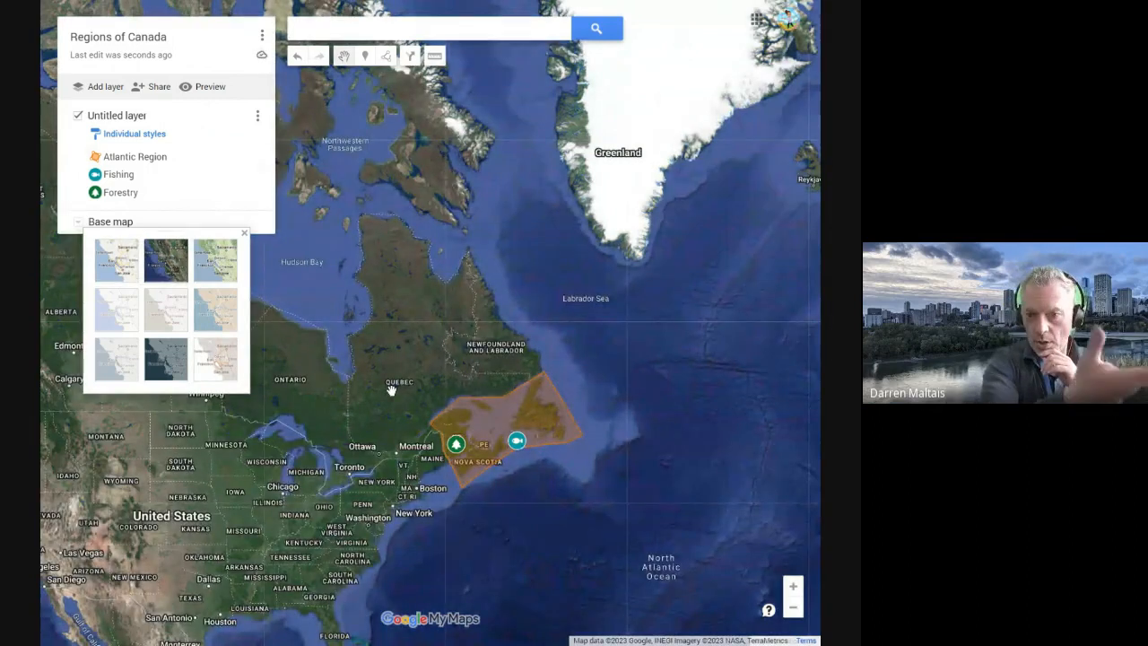
left_click(244, 233)
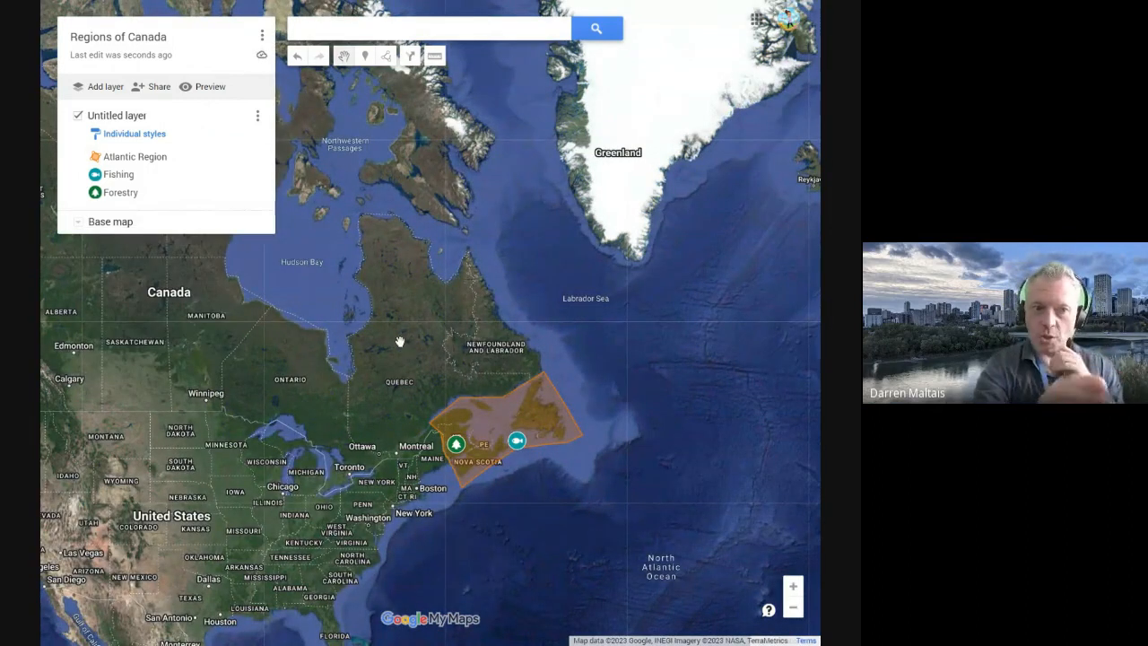
Step: Add a new empty layer below the existing one, and delete it
left_click_drag(320, 310, 440, 320)
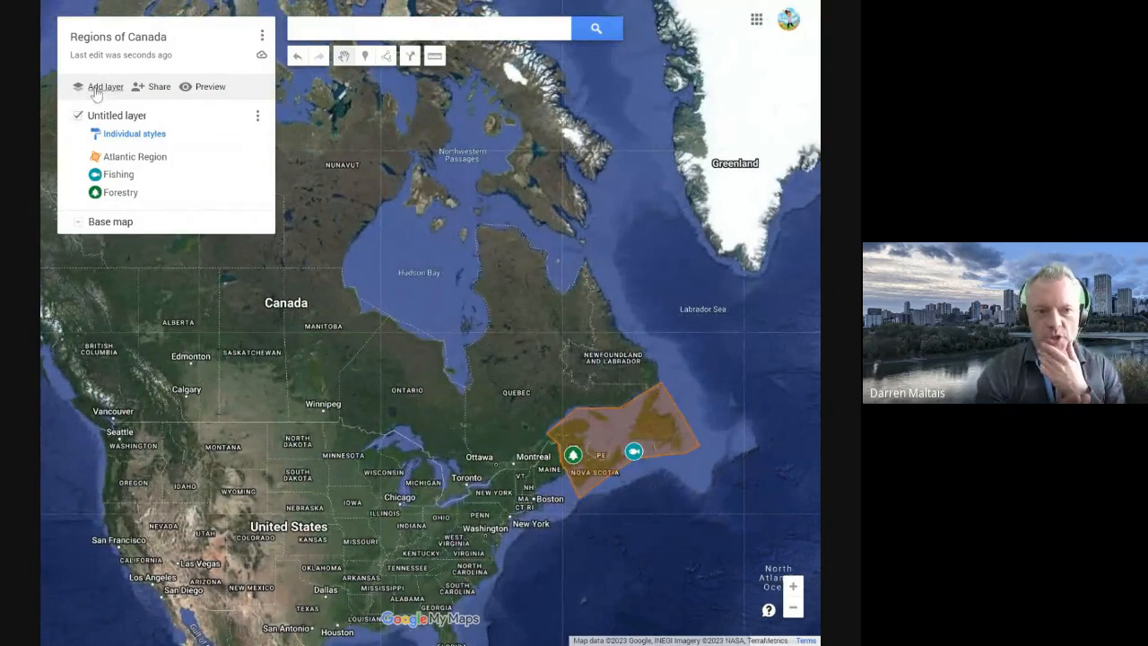
left_click(98, 89)
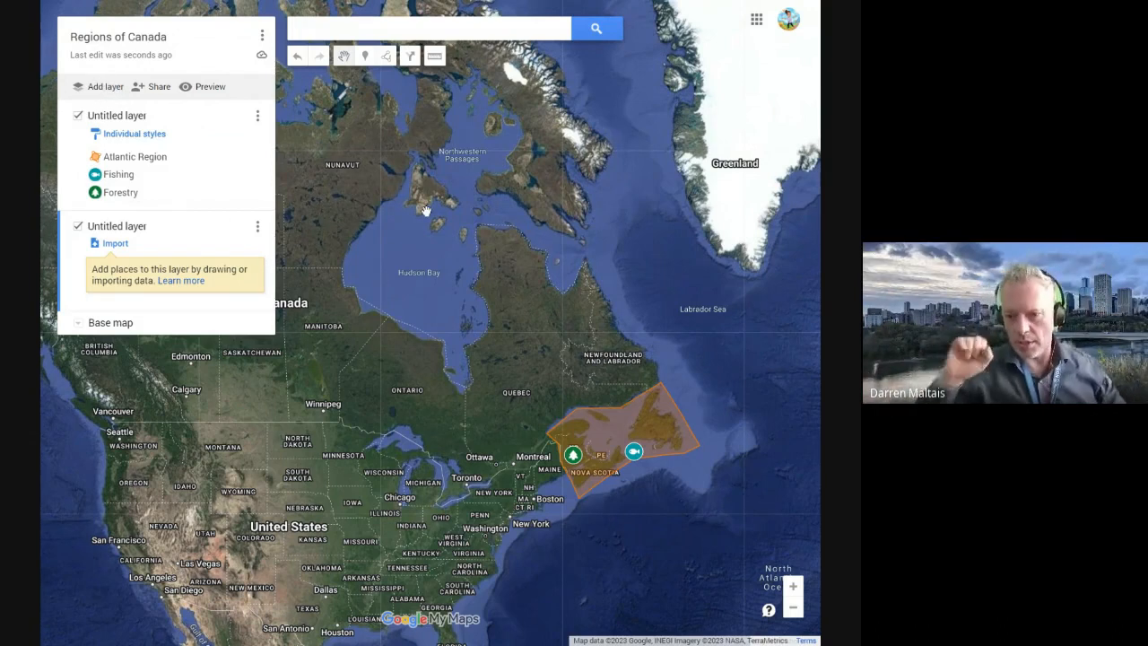
left_click(257, 226)
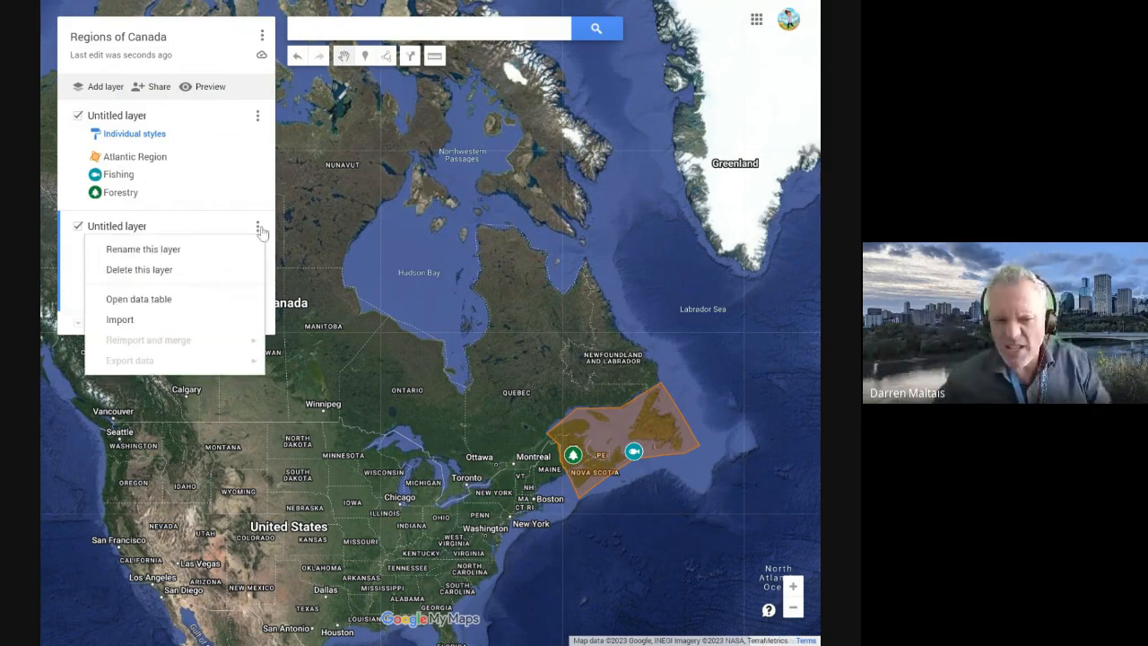
left_click(159, 271)
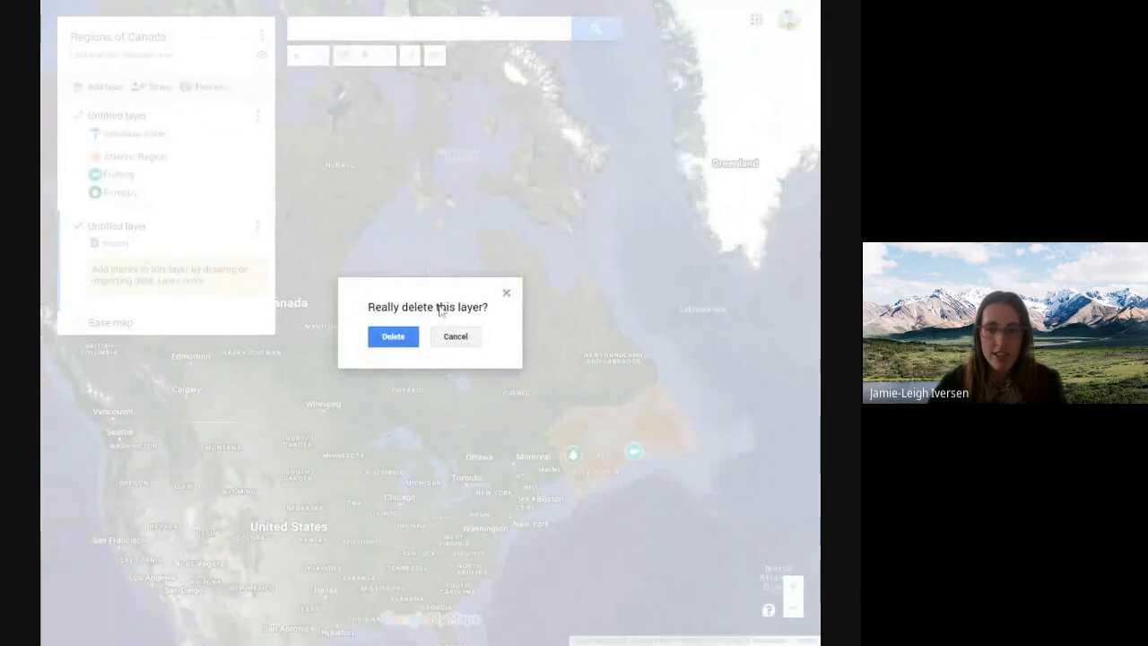
left_click(392, 336)
Step: Open the Regions of Canada map in Google Earth
left_click_drag(505, 223, 431, 356)
scroll(415, 335, "down", 1)
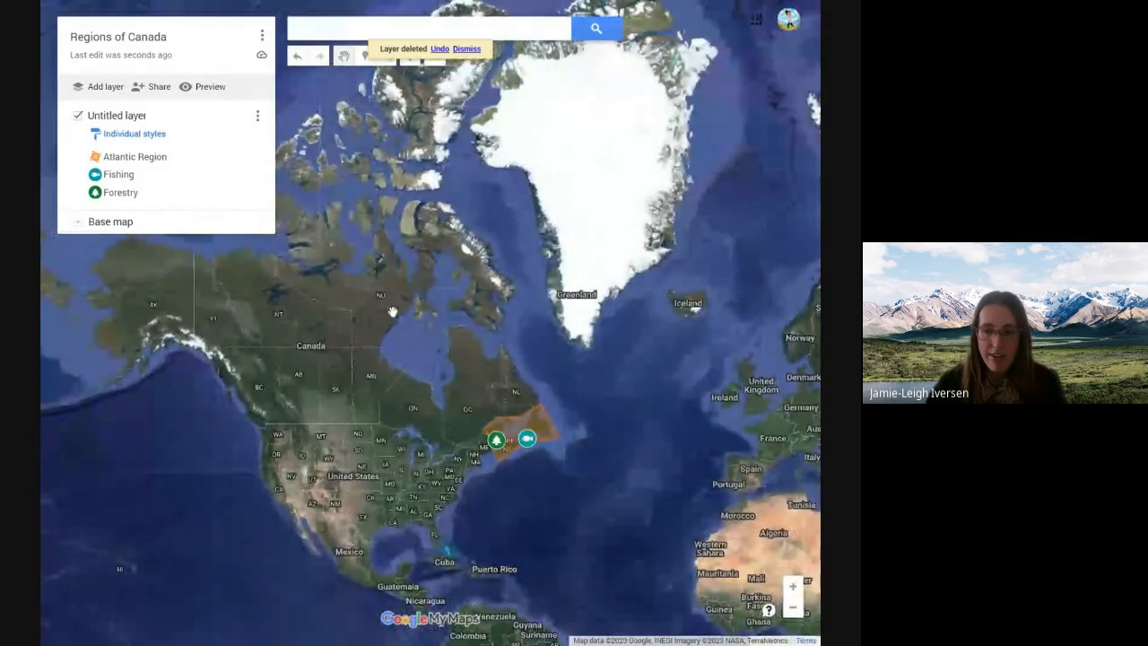
left_click_drag(472, 296, 471, 309)
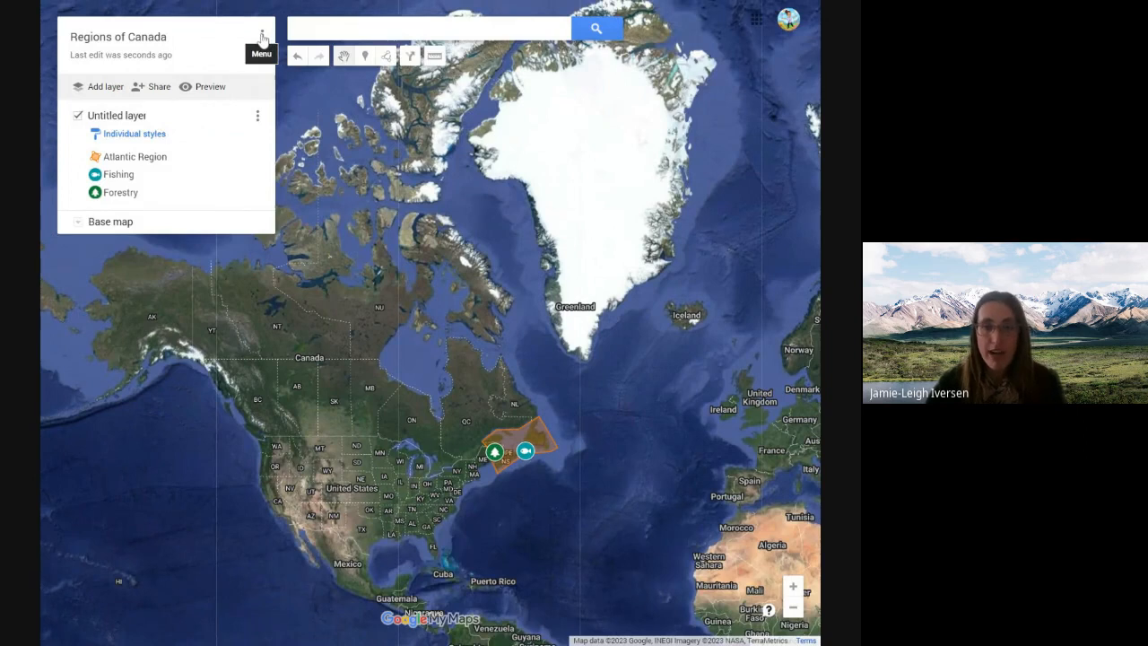
left_click(262, 38)
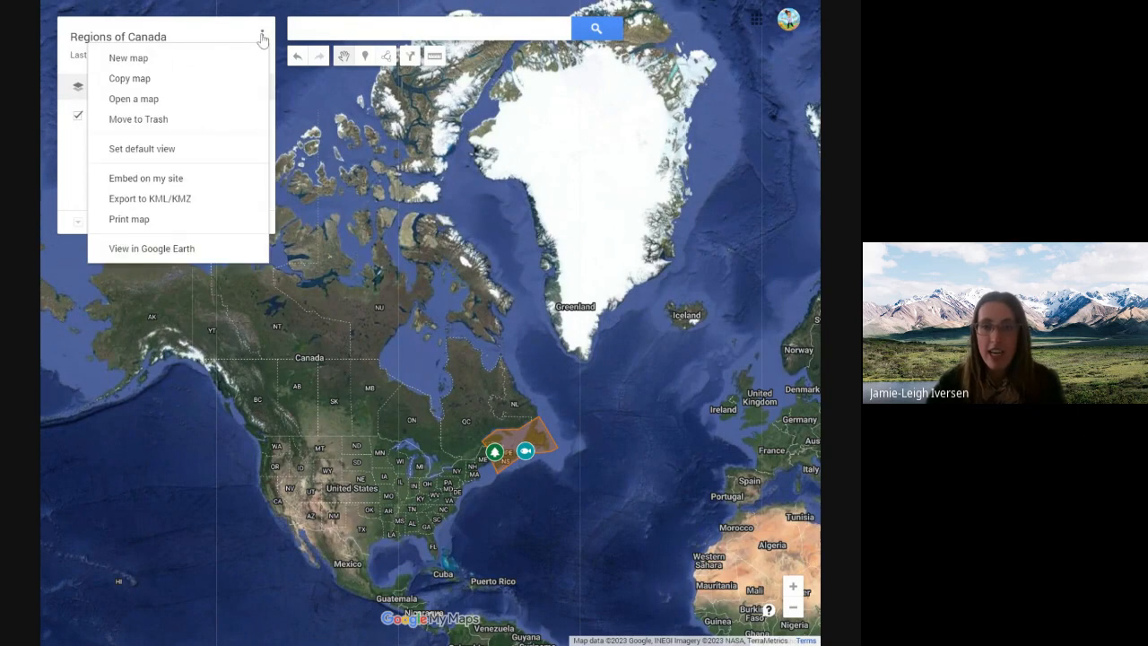
left_click(186, 251)
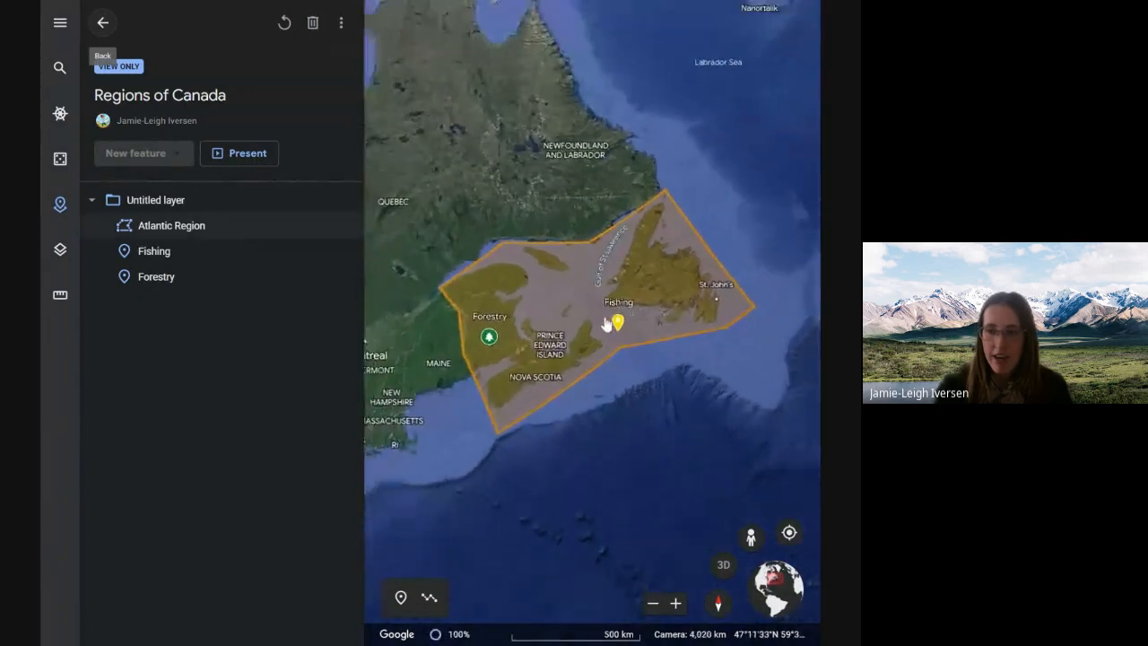
Step: Examine the Atlantic Region and its markers on the globe, and start presenting the project
scroll(606, 323, "down", 10)
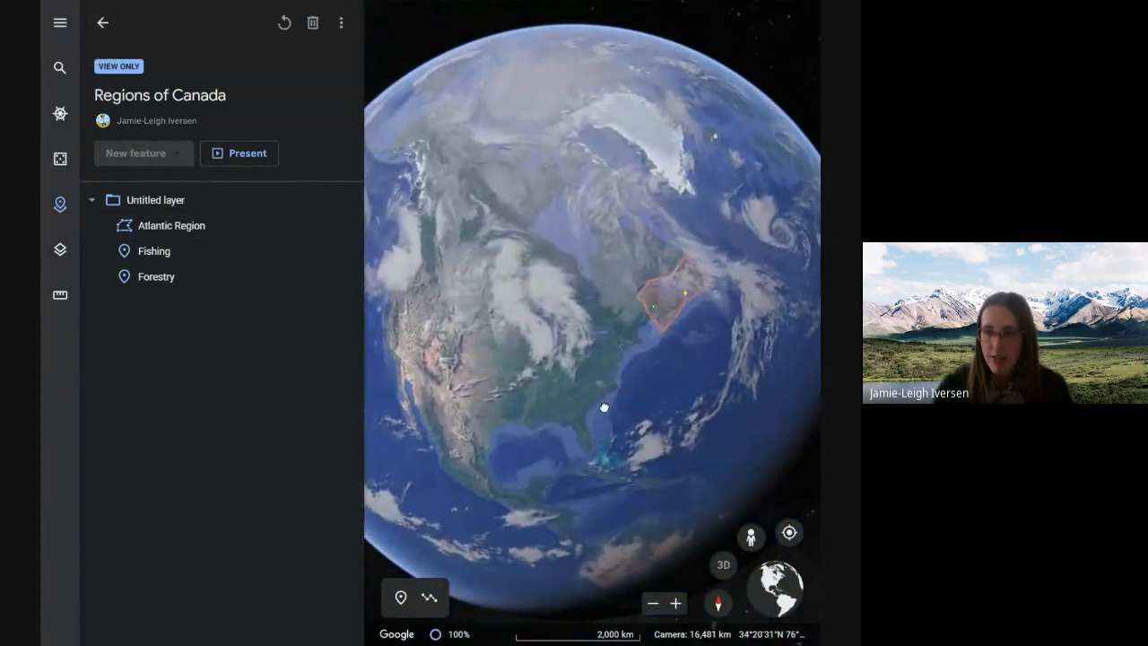
scroll(606, 371, "up", 5)
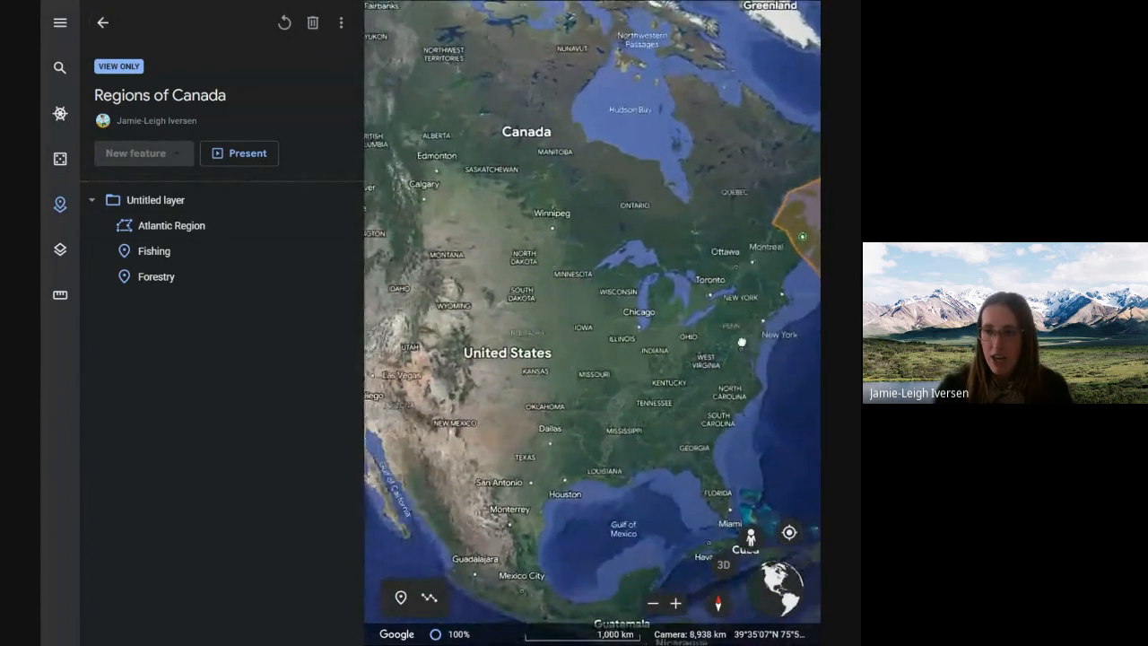
left_click_drag(742, 342, 496, 397)
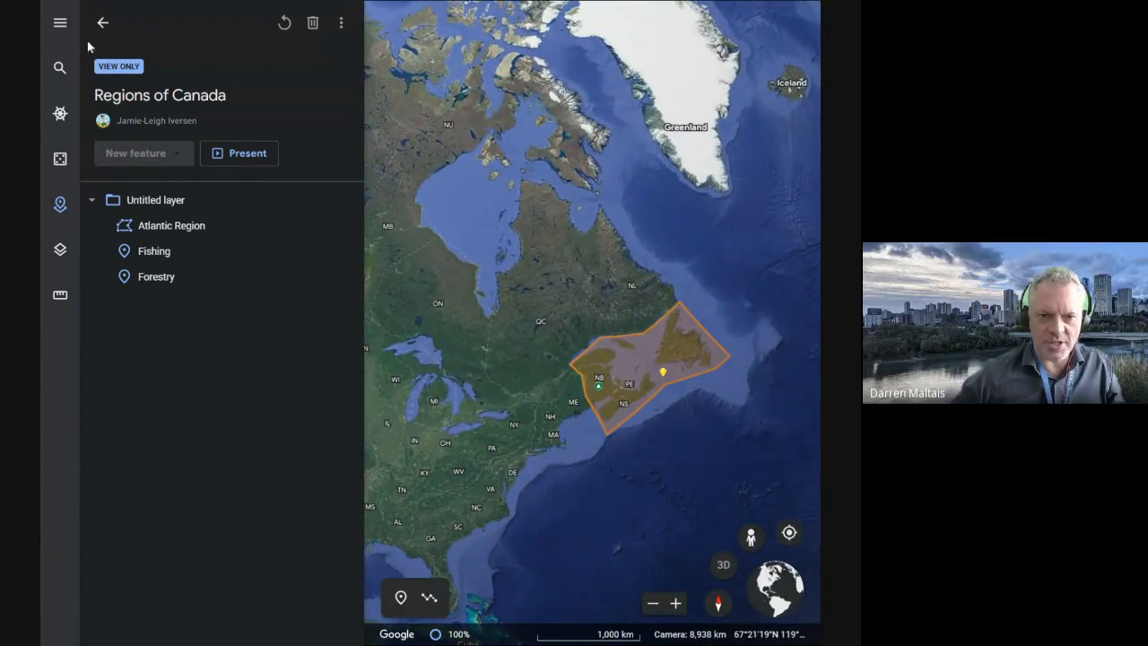
left_click(243, 153)
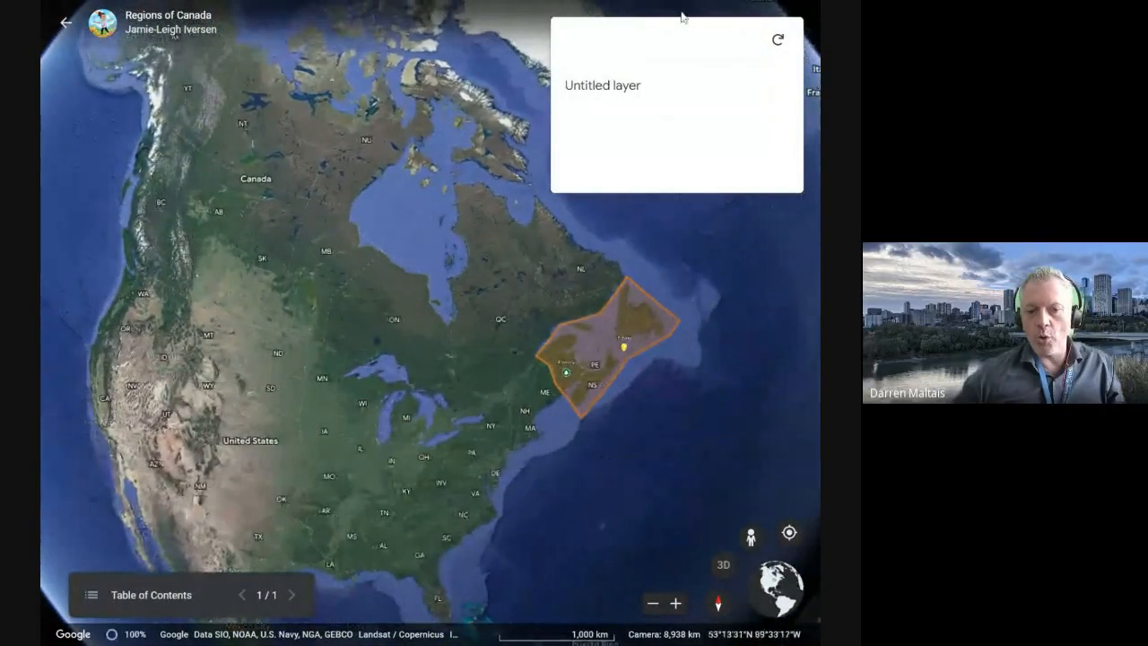
Step: Compare the layer title shown in the Google Earth presentation with the layer naming in the Canadian Region map, and view Canada on the globe
triple_click(607, 85)
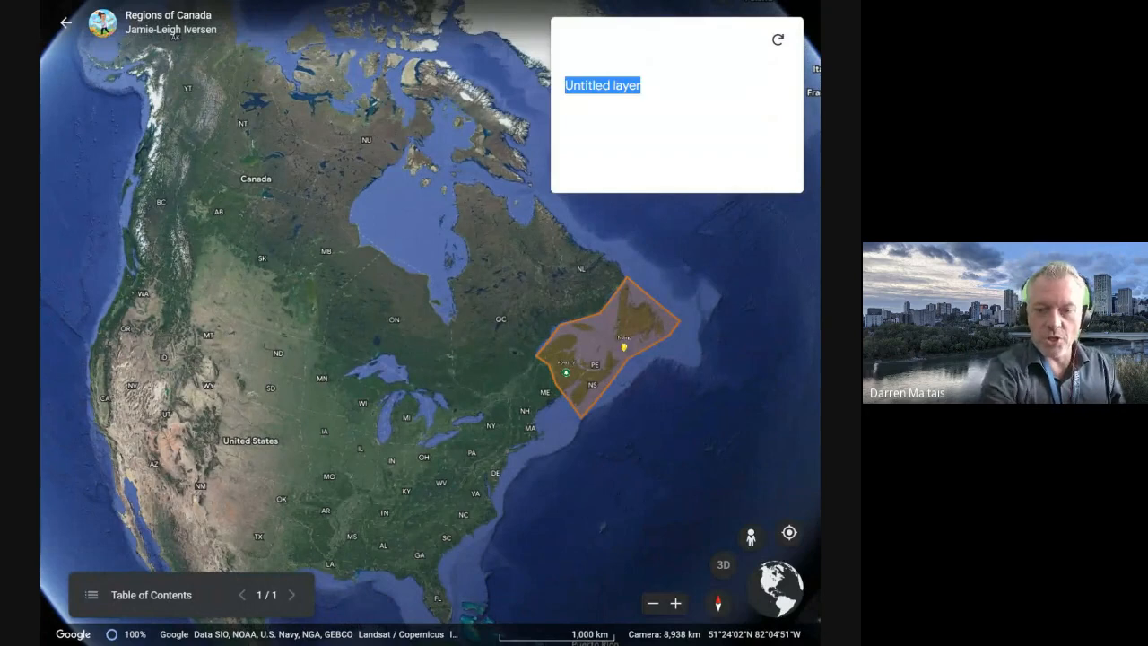
left_click(642, 127)
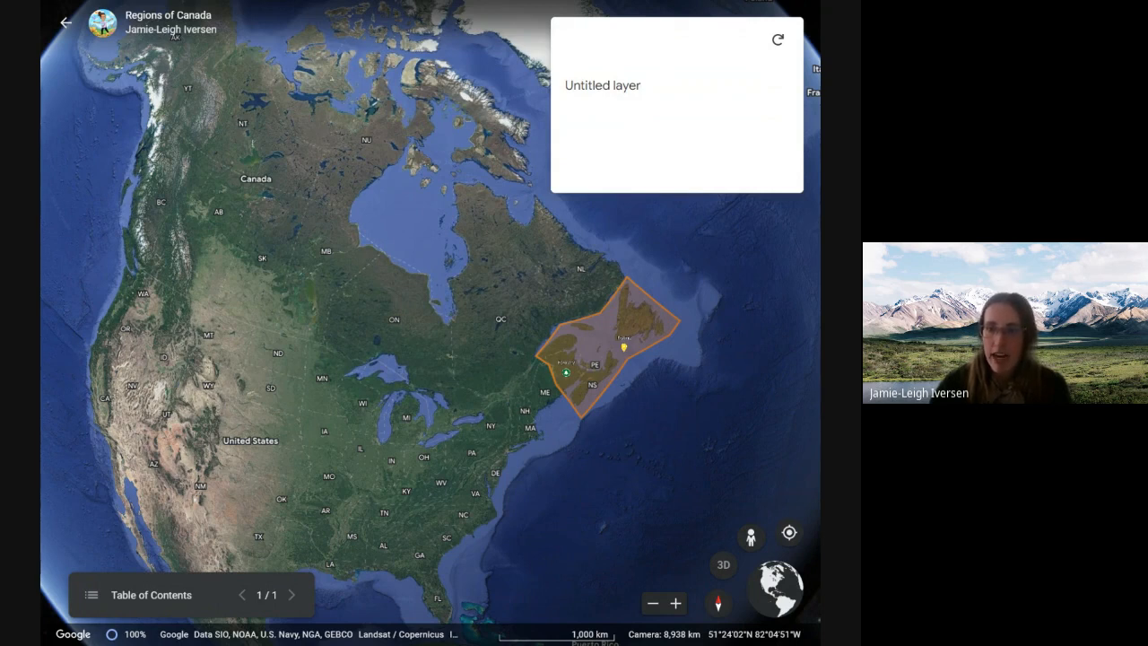
key("alt+Tab")
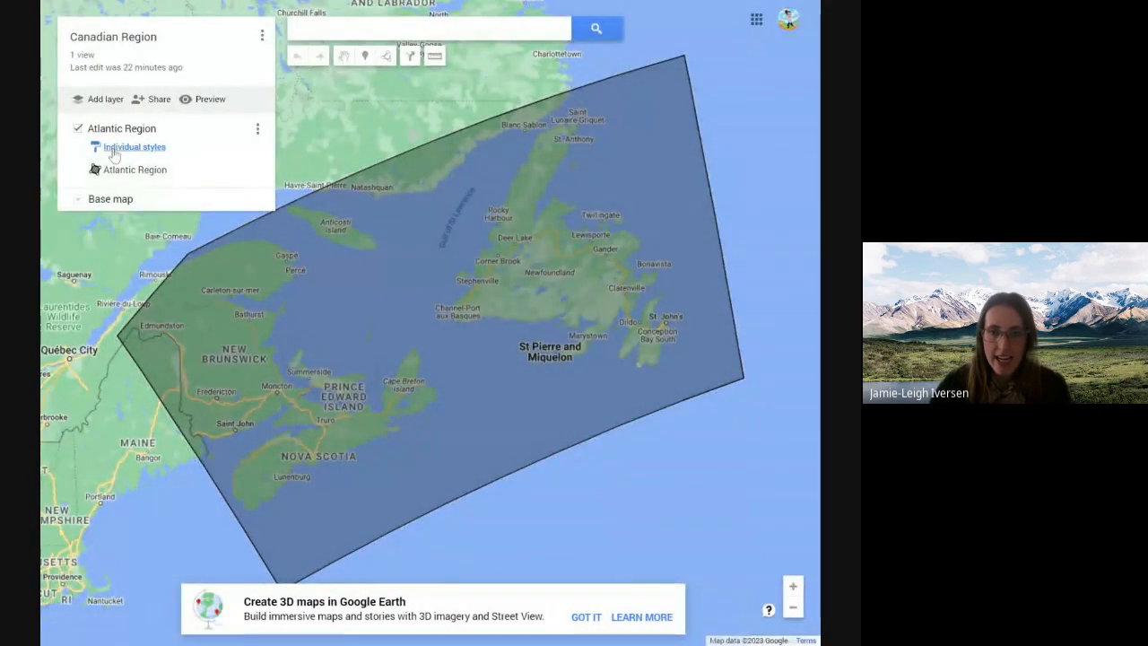
left_click(123, 131)
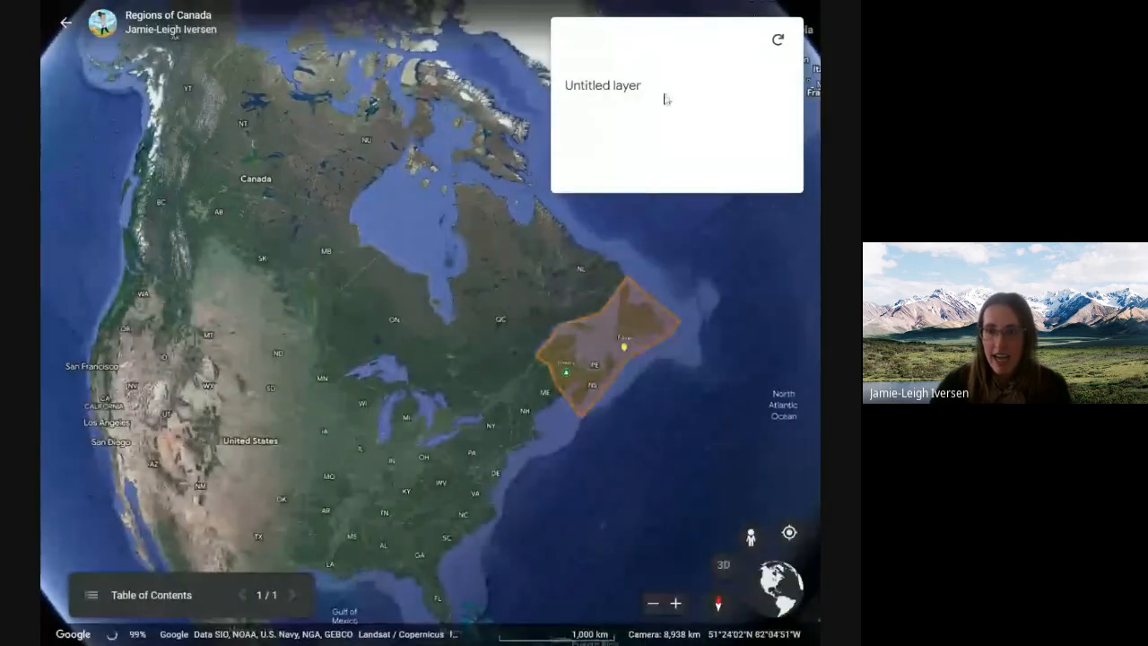
left_click_drag(664, 97, 563, 87)
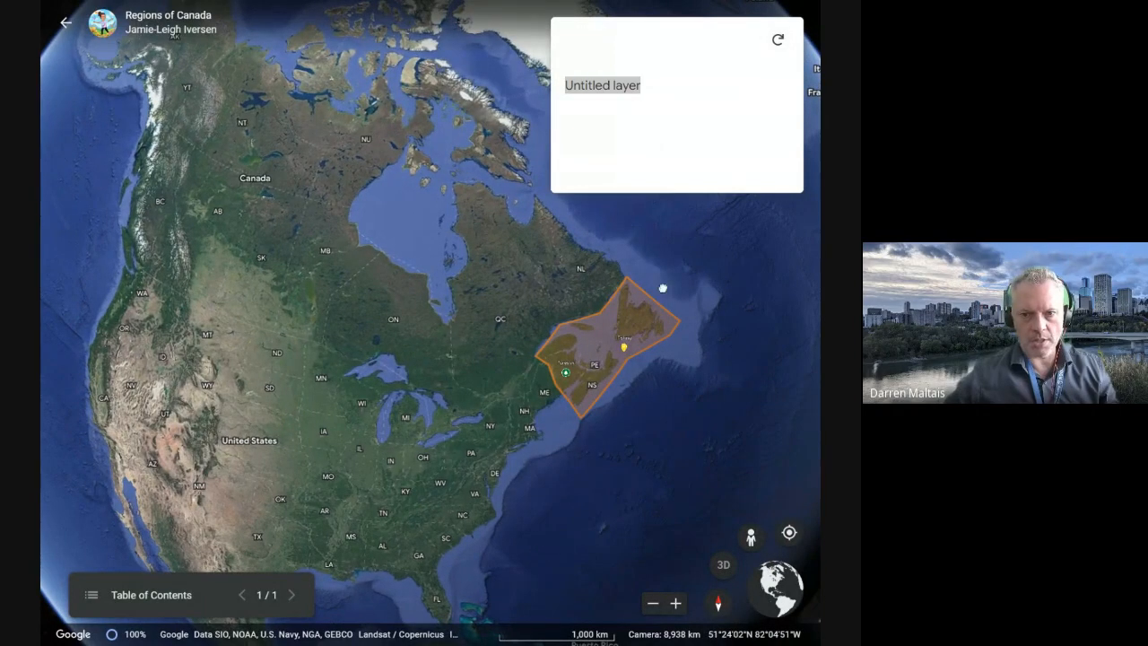
left_click_drag(440, 390, 582, 385)
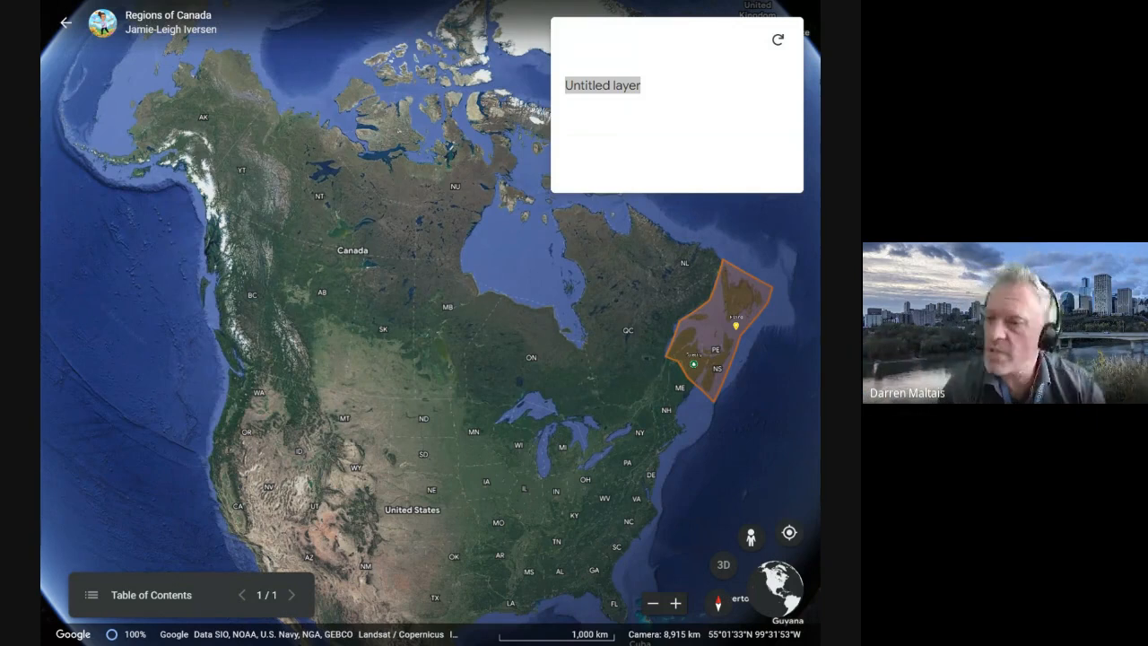
Step: Return to the Regions of Canada map in Google My Maps and rename the untitled layer as Atlantic Region
key("alt+Tab")
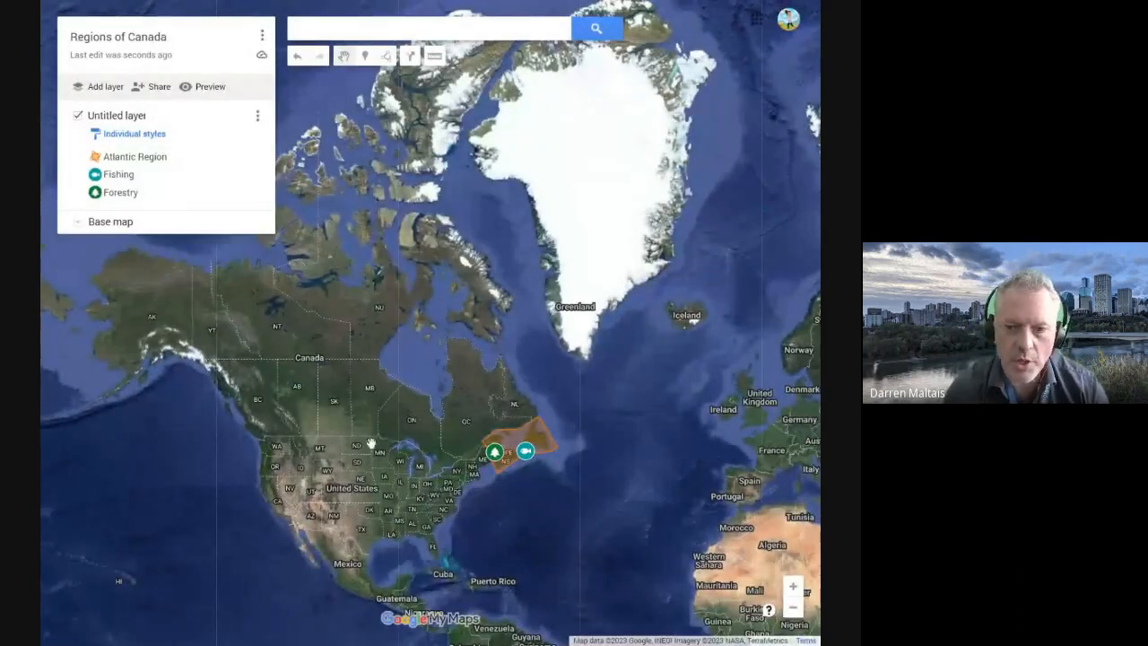
left_click_drag(371, 444, 376, 307)
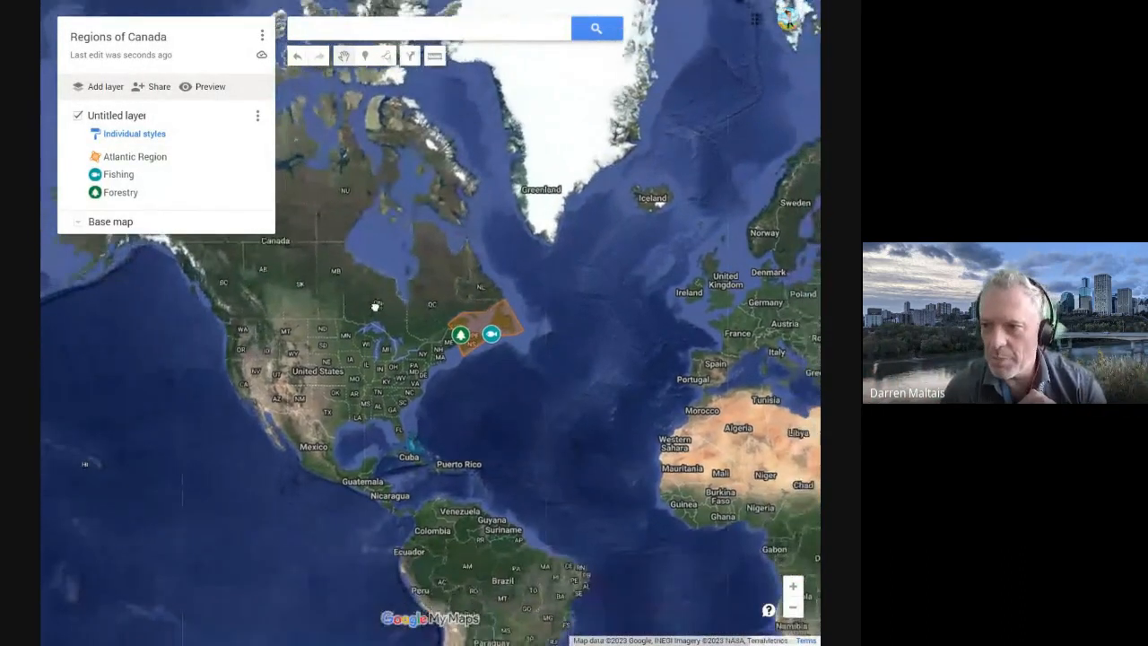
left_click_drag(316, 368, 367, 464)
scroll(366, 464, "up", 1)
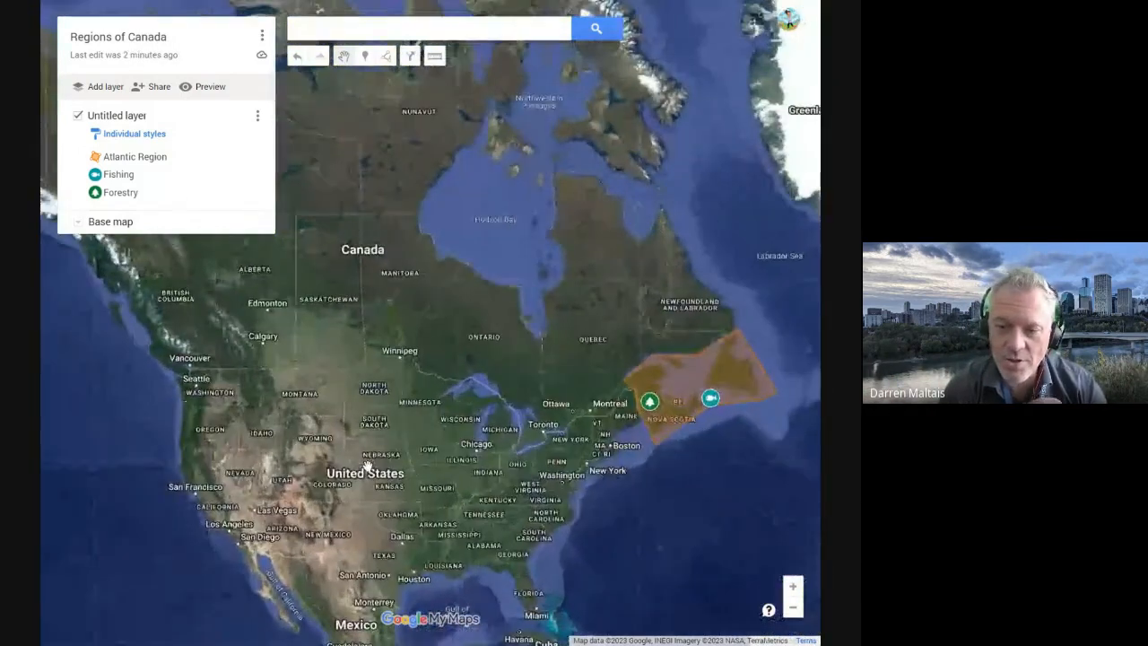
scroll(367, 465, "down", 1)
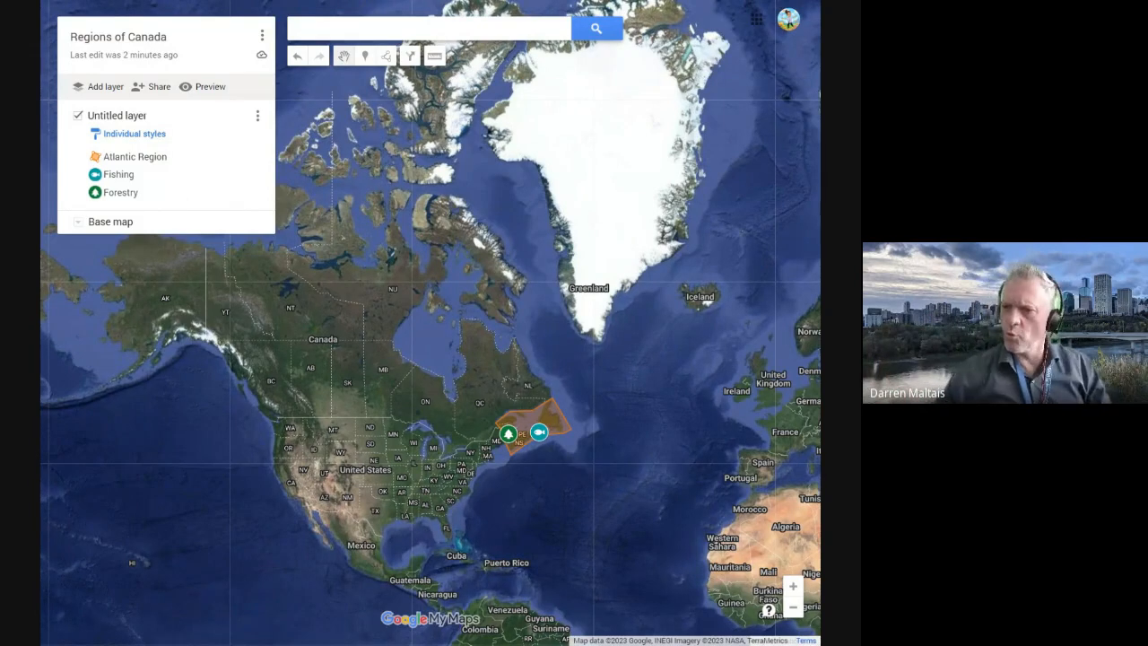
left_click(123, 121)
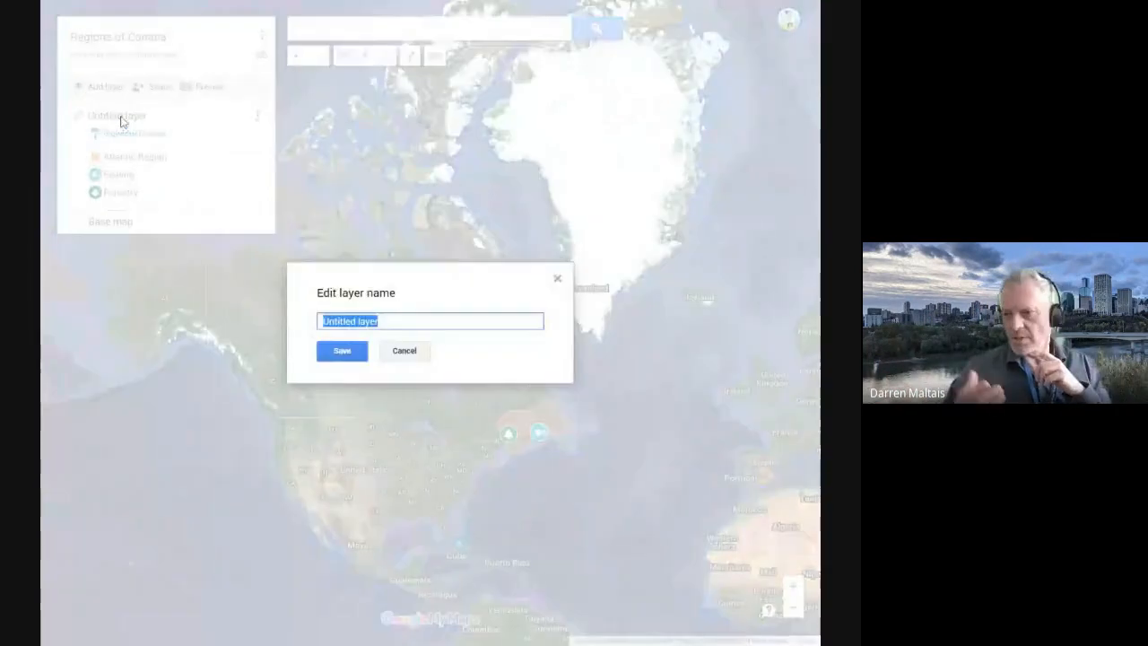
type("Atla")
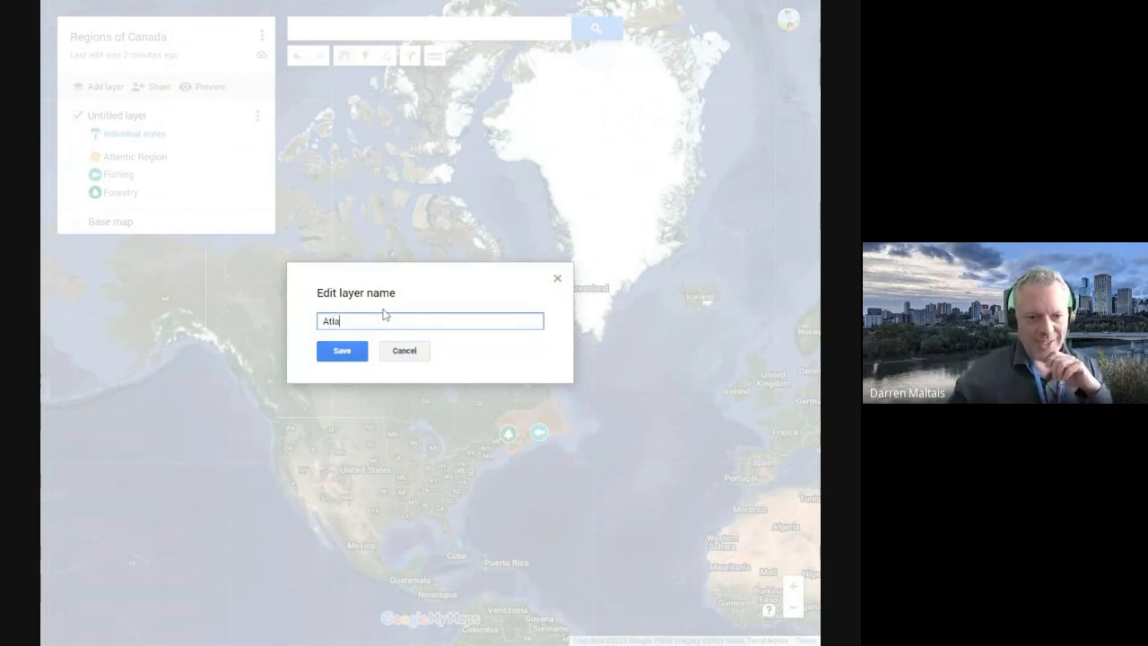
type("ntic Region")
key("Return")
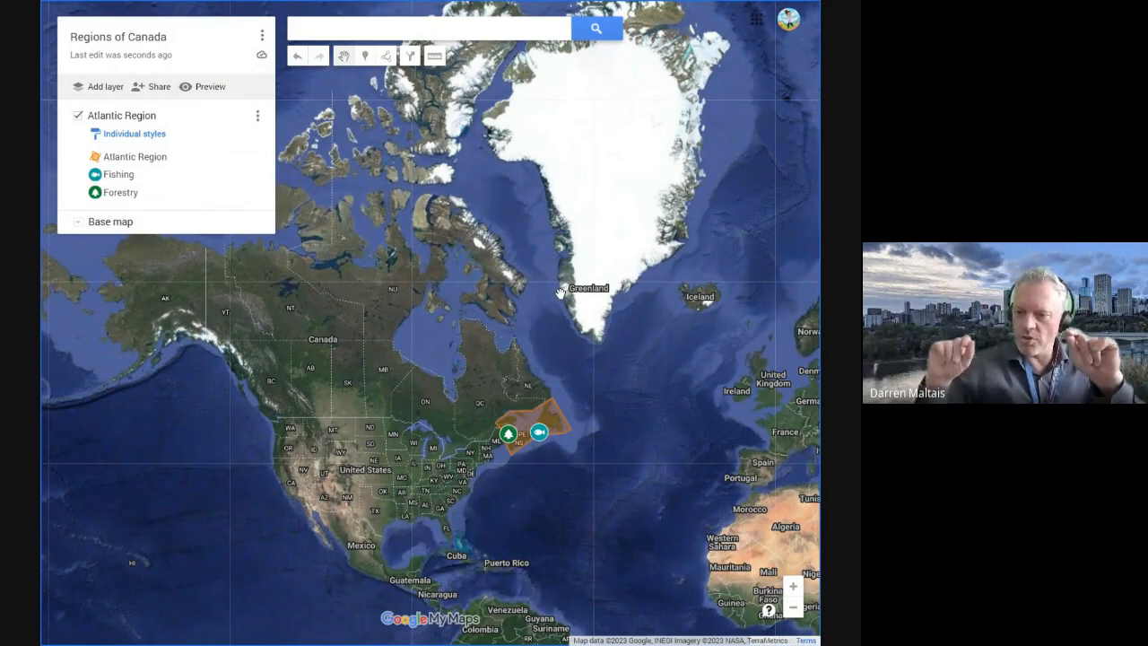
Step: Shift the Atlantic Region polygon slightly and move its southern corner point in closer to Nova Scotia
scroll(520, 444, "up", 4)
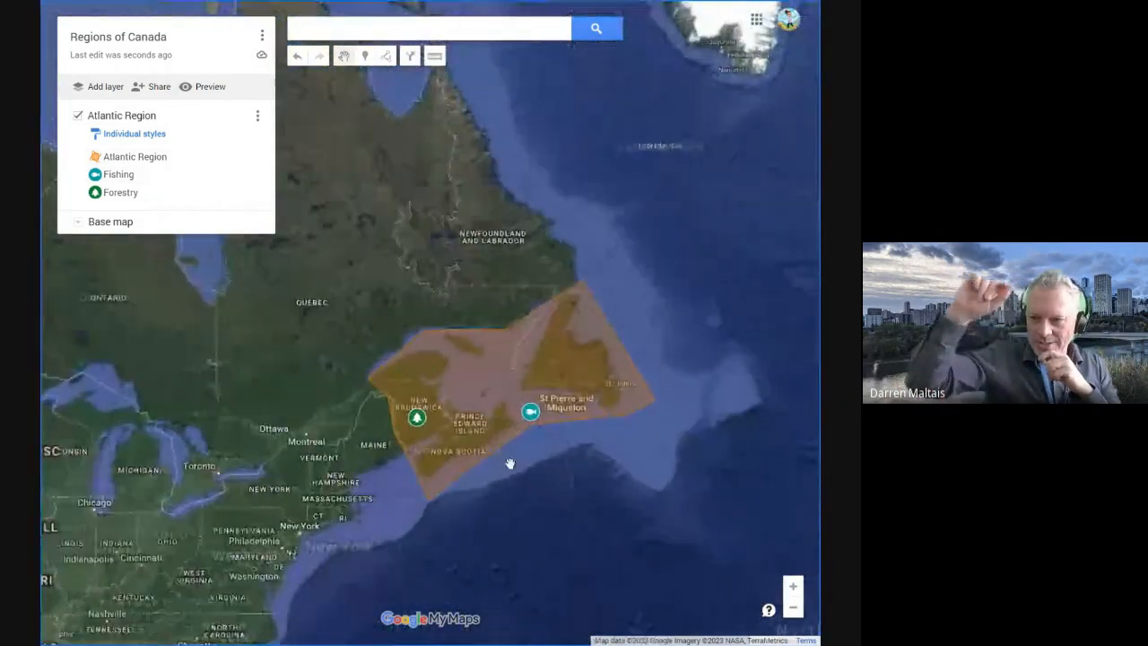
left_click(483, 458)
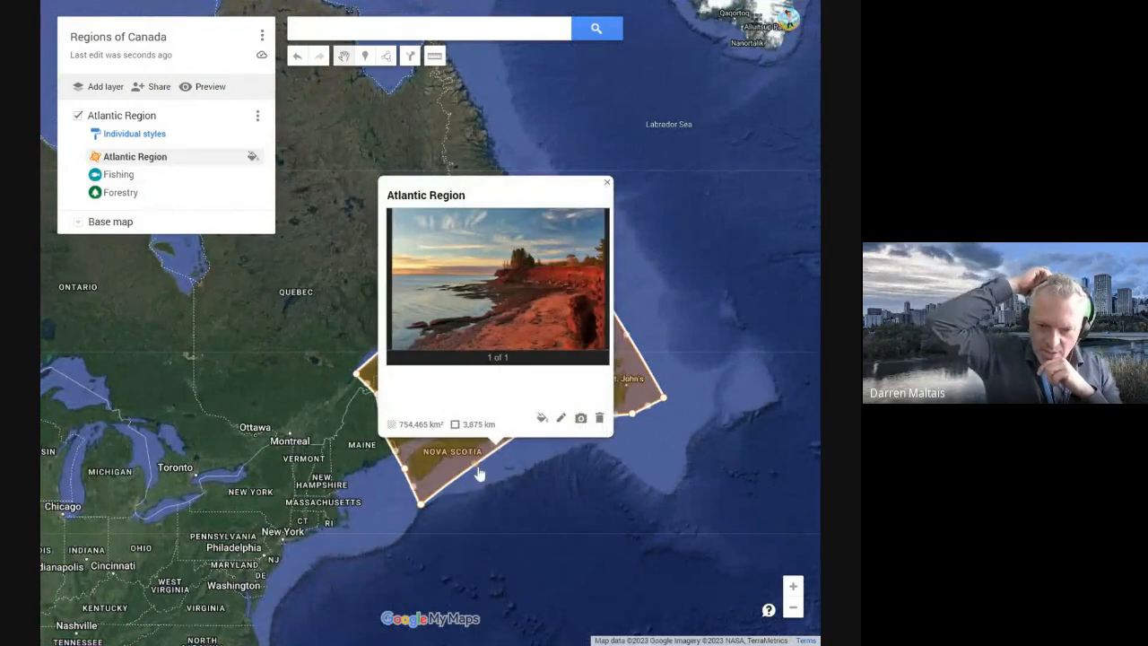
left_click(477, 473)
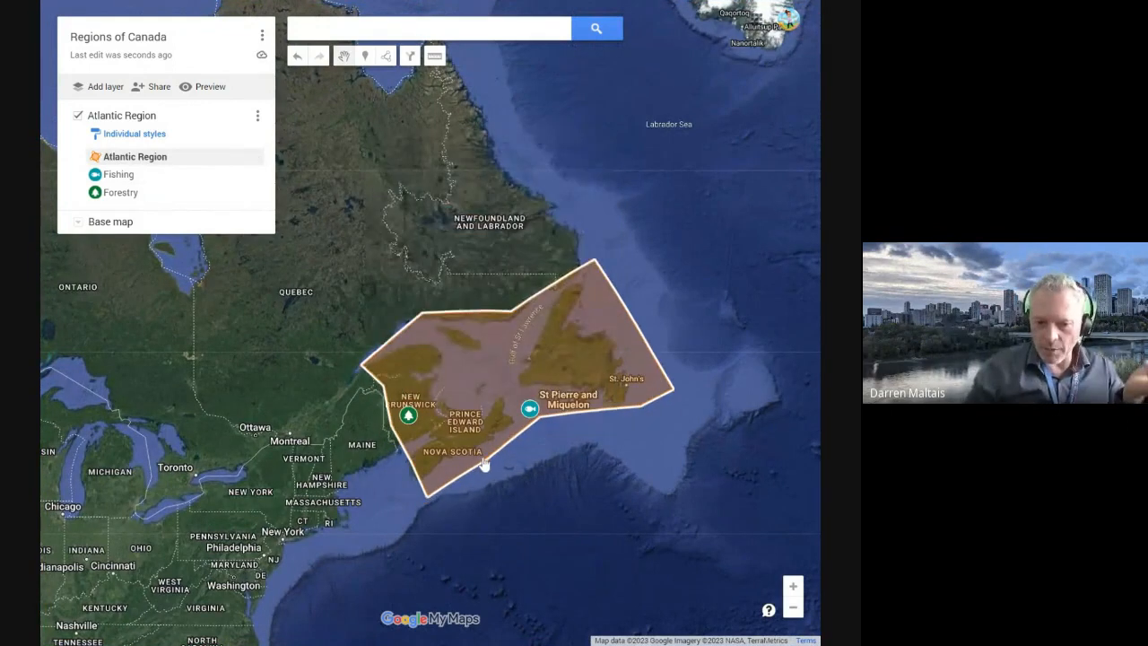
left_click(401, 462)
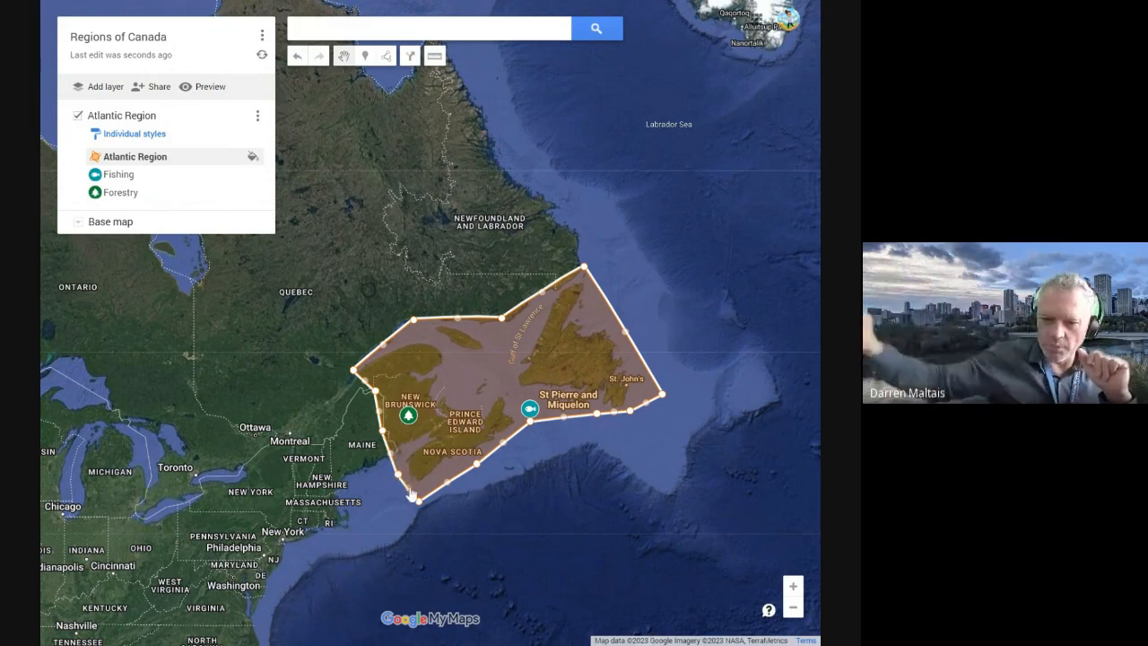
left_click_drag(417, 509, 428, 498)
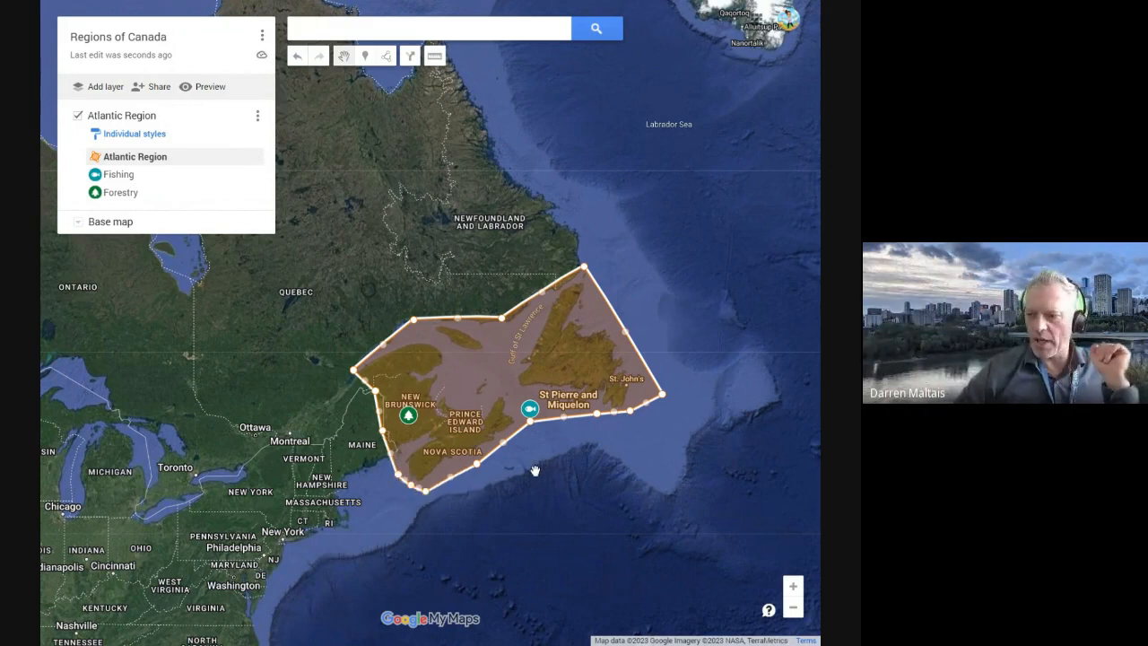